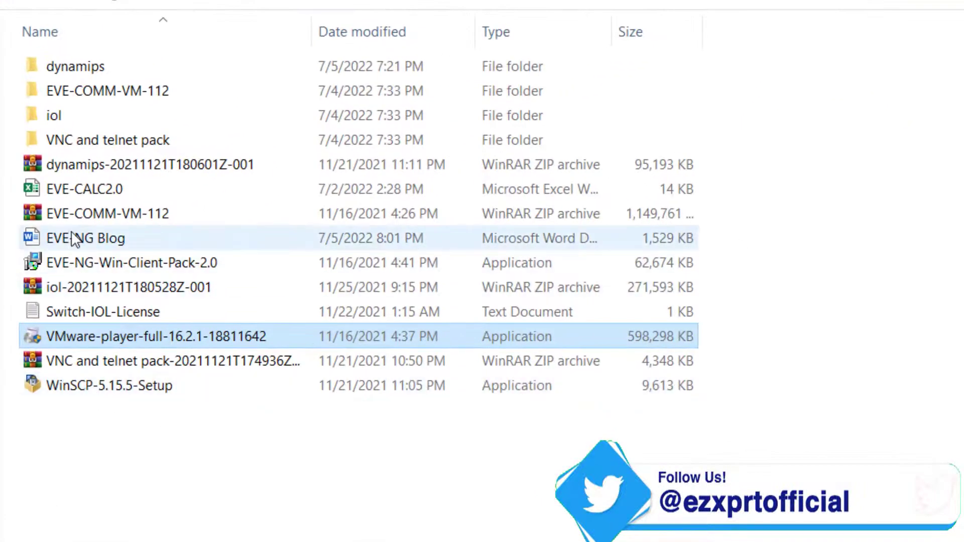
Open the EVE-COMM-VM-112 folder and widen the Type column to show its manifest, OVF and disk files.
click(76, 214)
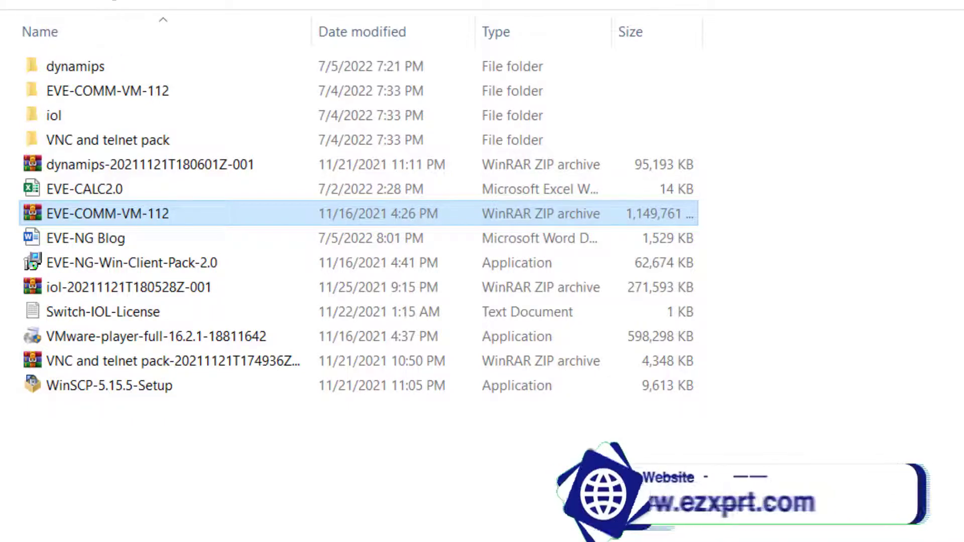
double_click(68, 92)
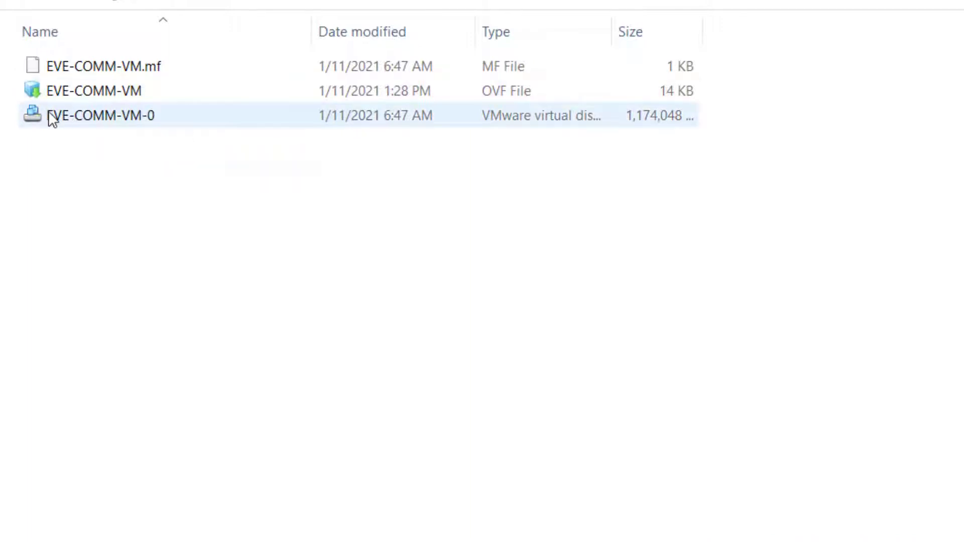
click(83, 121)
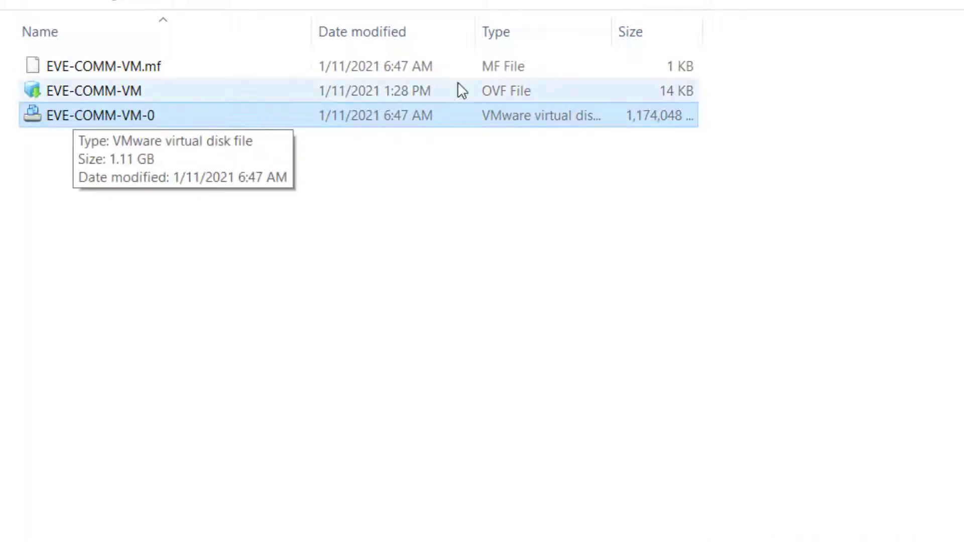
drag(611, 31, 807, 39)
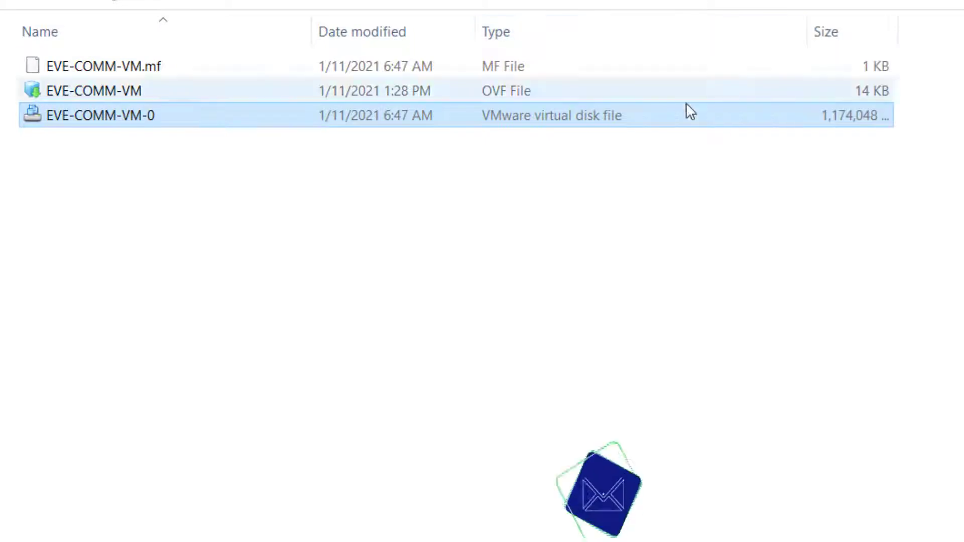
click(119, 92)
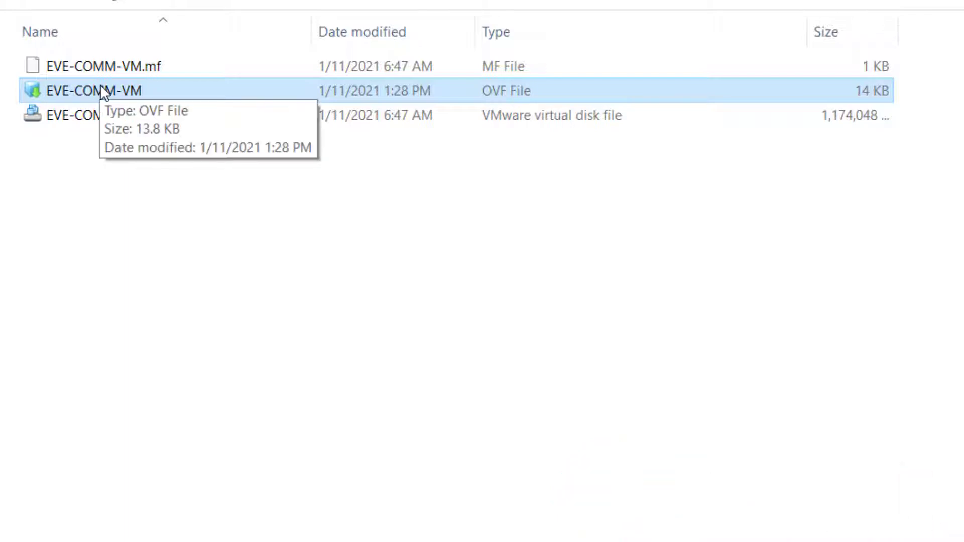
click(135, 120)
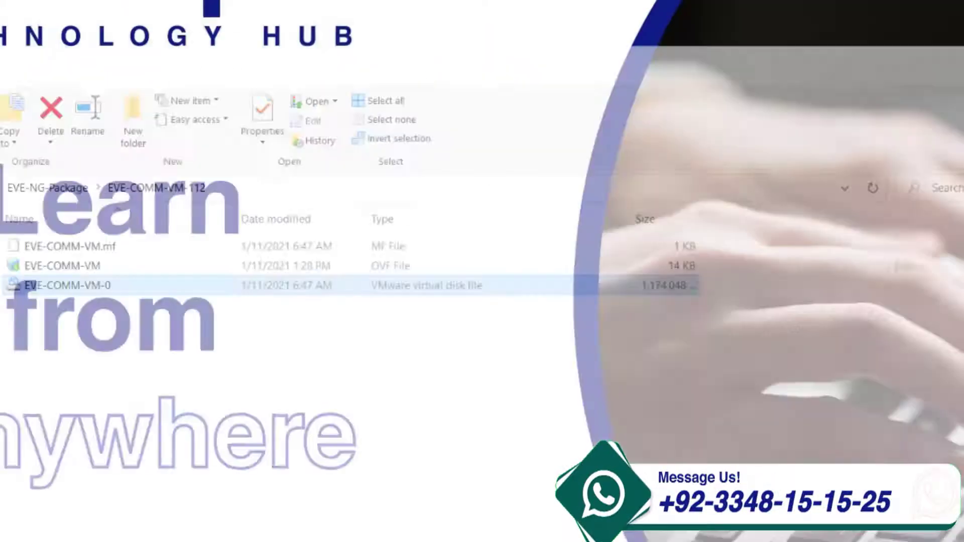
Launch VMware Workstation 16 Player by searching VMWARE from the Start menu.
key(super)
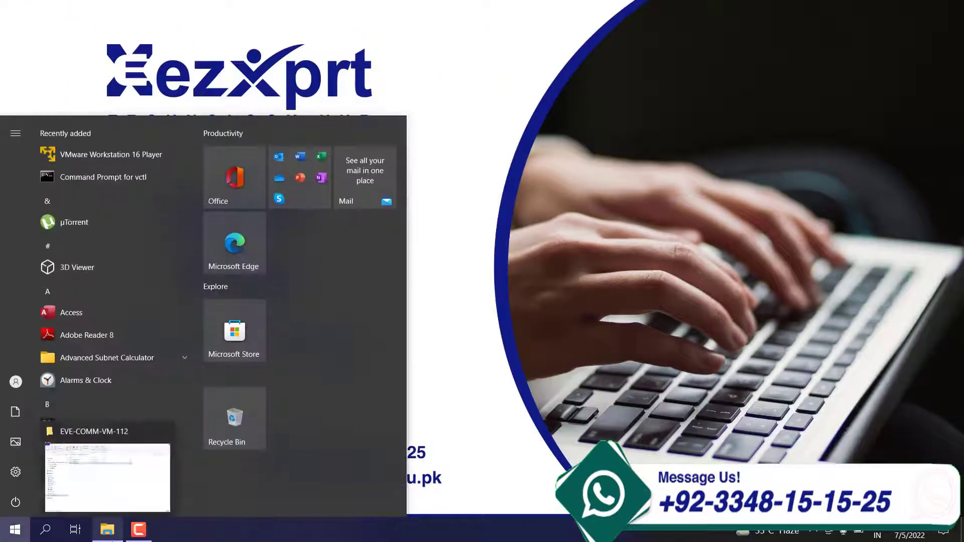
text(VMWARE)
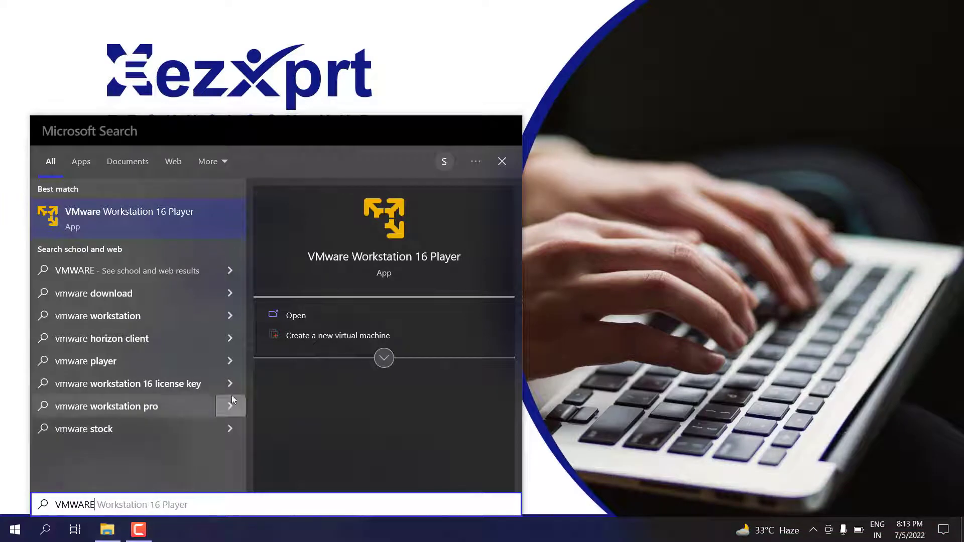
click(164, 216)
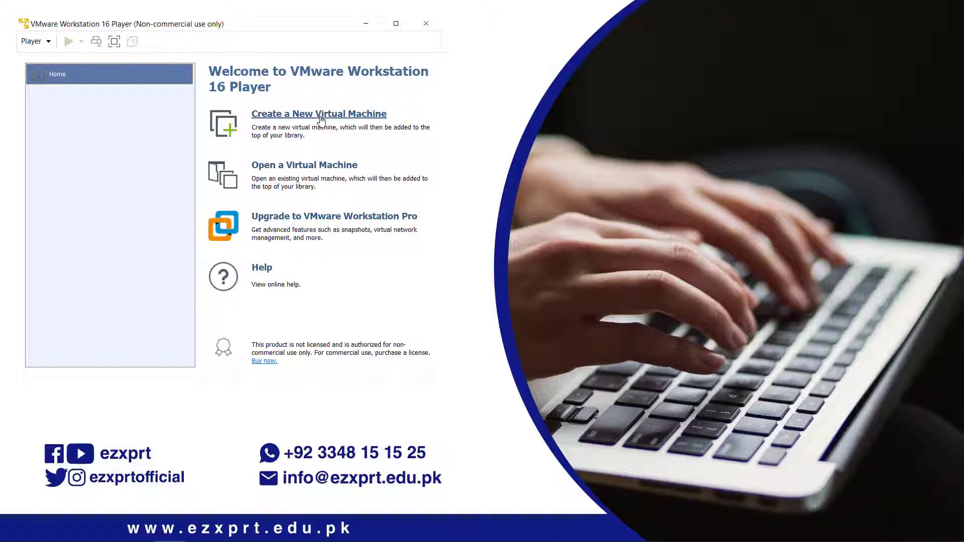
Open G:\EVE-NG-Package\EVE-COMM-VM-112\EVE-COMM-VM.ovf for import as a virtual machine.
click(295, 170)
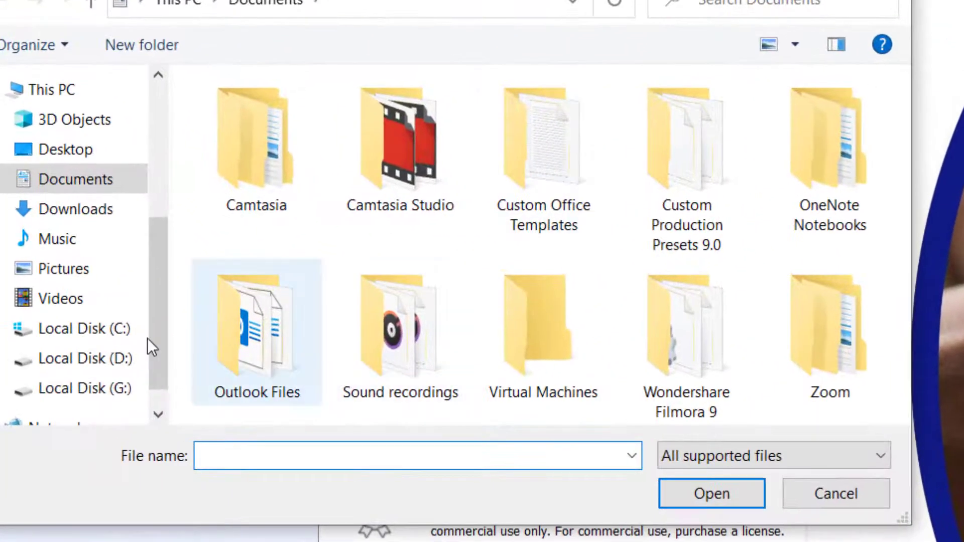
click(119, 390)
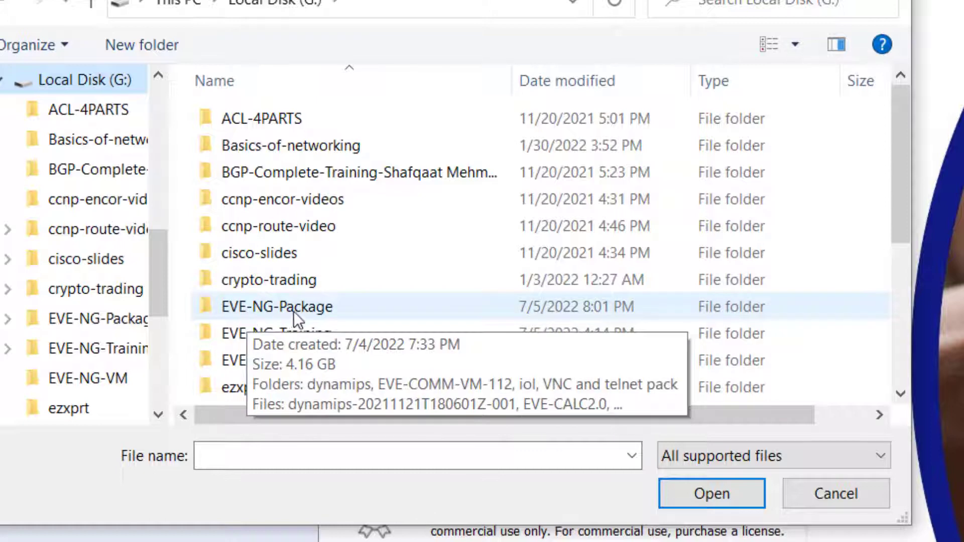
double_click(293, 312)
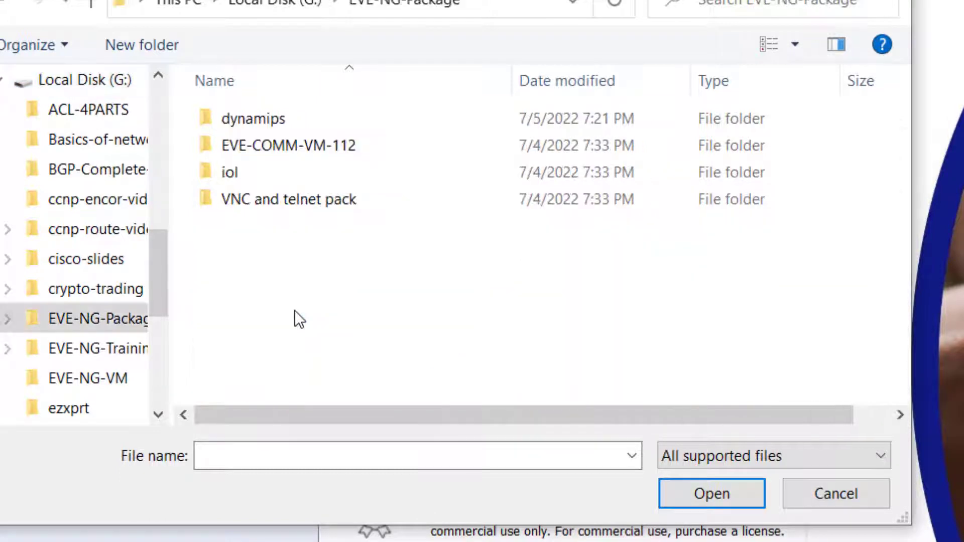
double_click(271, 146)
click(278, 122)
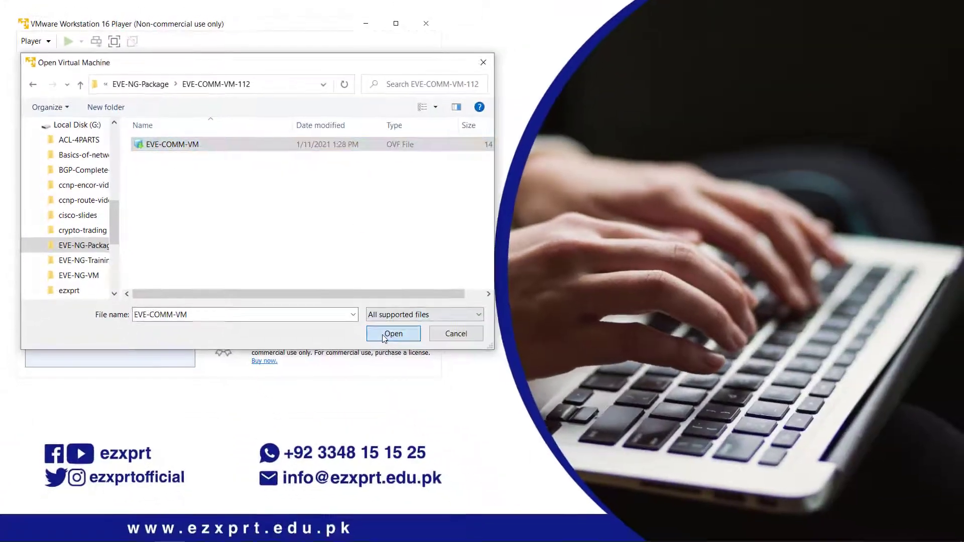
click(712, 494)
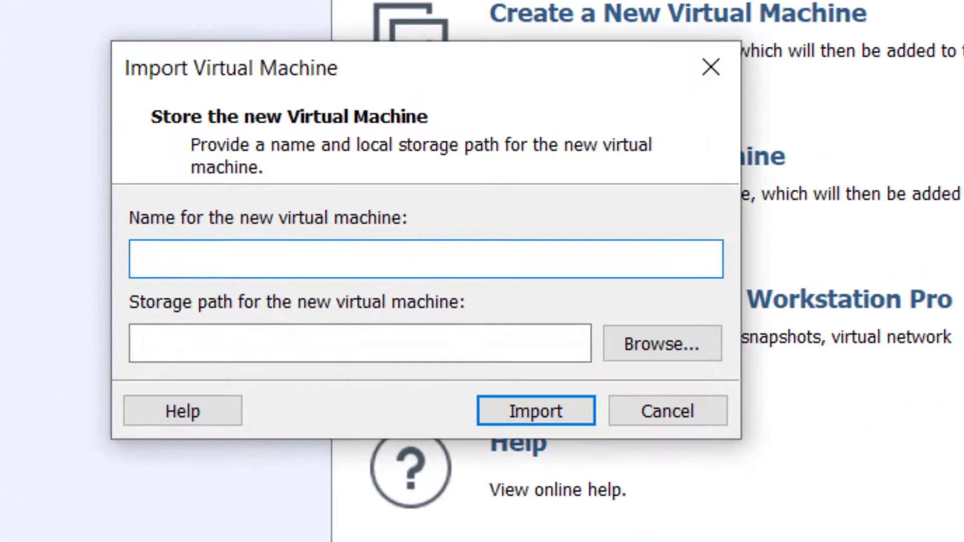
Name the VM EVE-NG-VM, dismissing the Software Updates prompt with Remind Me Later.
text(ev)
key(BackSpace)
key(BackSpace)
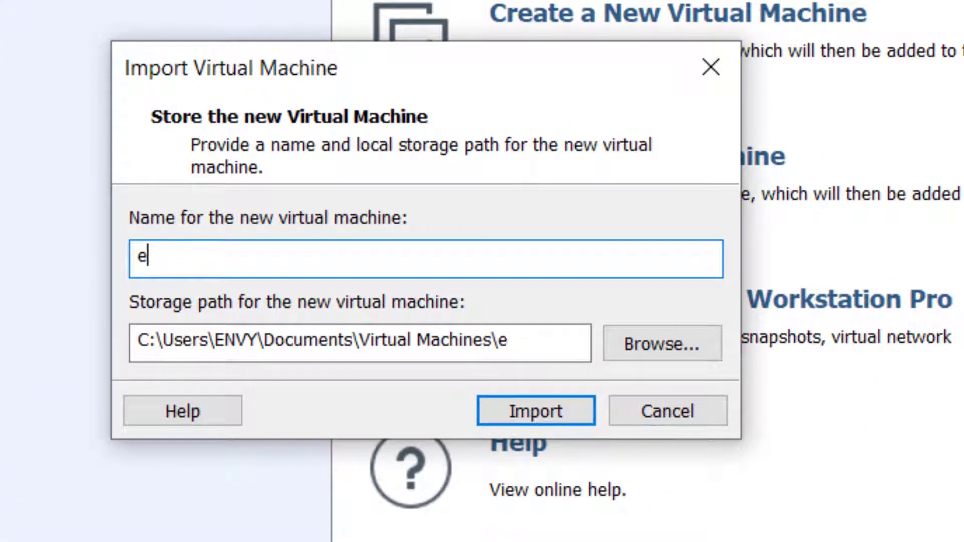
text(EVE-NG)
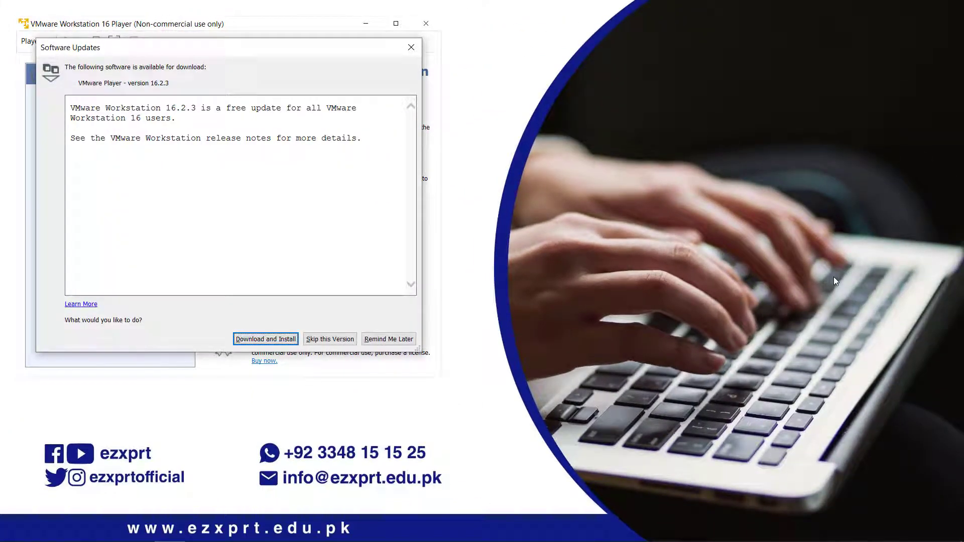
click(383, 344)
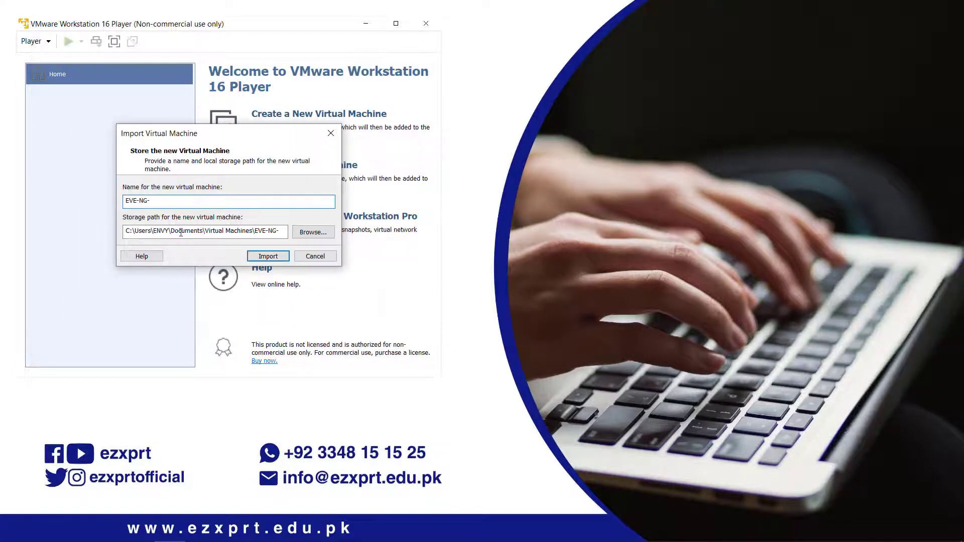
click(177, 206)
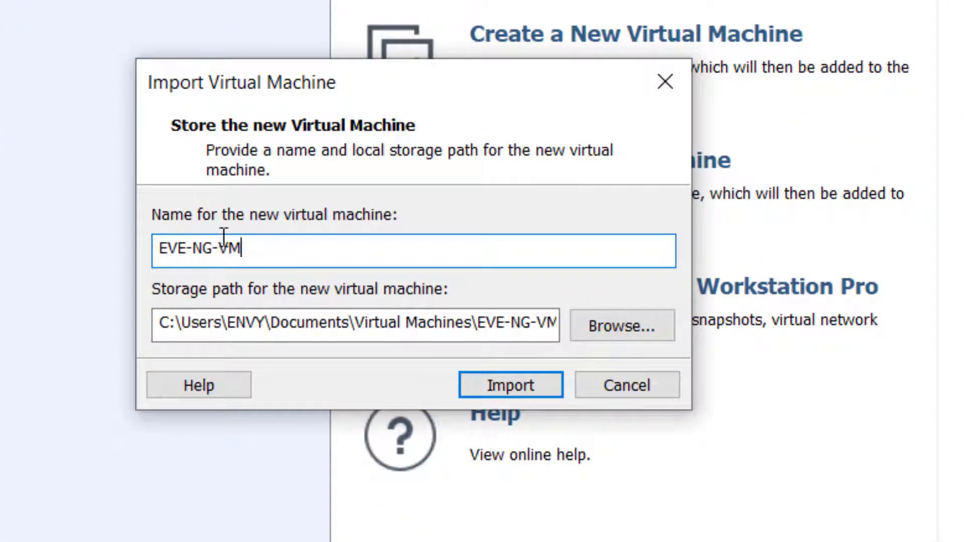
Select the user-folder portion of the Documents\Virtual Machines storage path.
click(169, 321)
drag(169, 322, 547, 312)
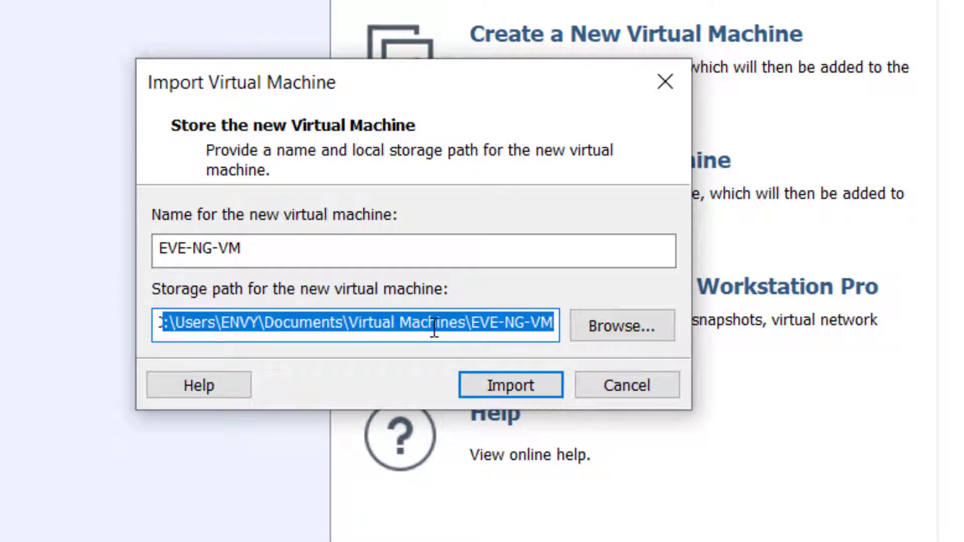
click(386, 324)
drag(179, 324, 561, 324)
Browse for a storage folder, expanding Local Disk (C:), Users and the user's home folder.
click(629, 330)
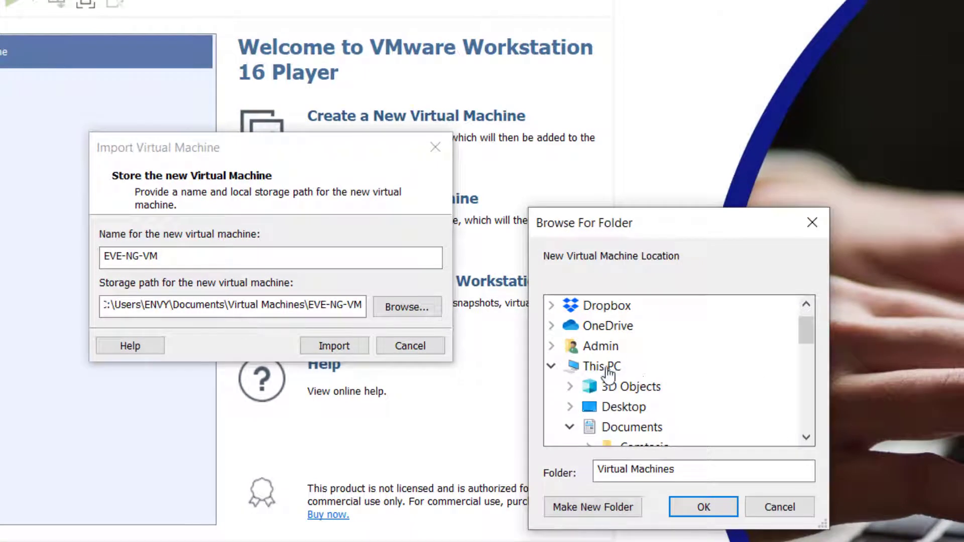
click(609, 366)
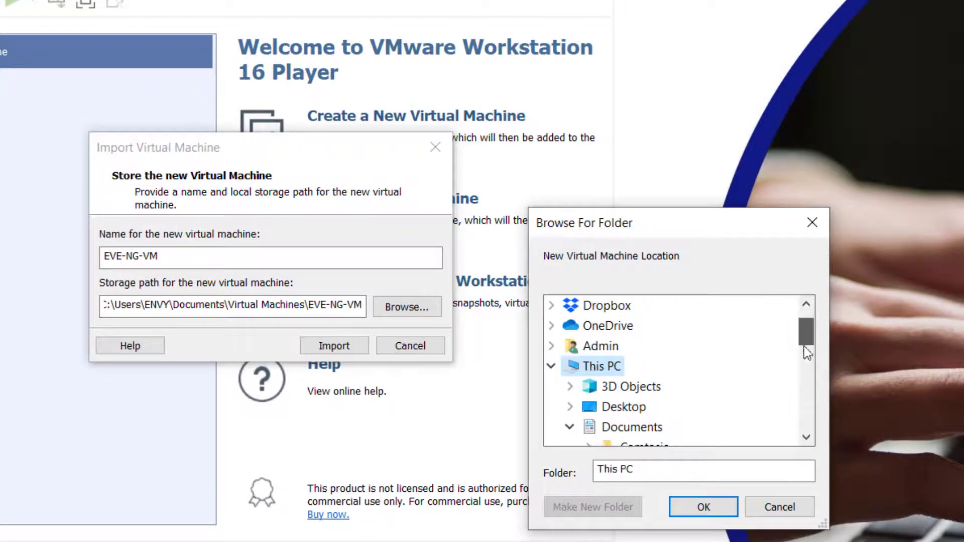
drag(804, 348, 803, 351)
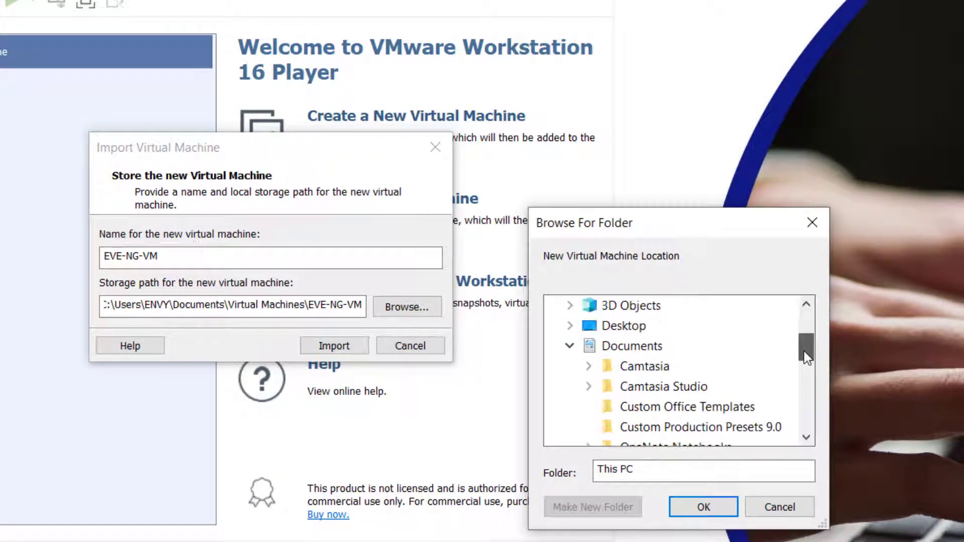
click(572, 346)
click(570, 346)
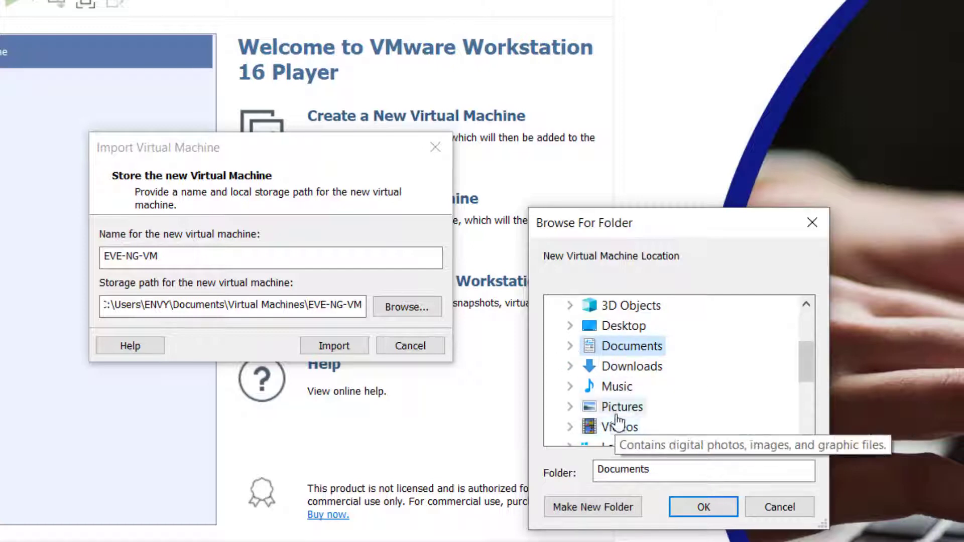
scroll(698, 372, down, 3)
scroll(685, 342, up, 1)
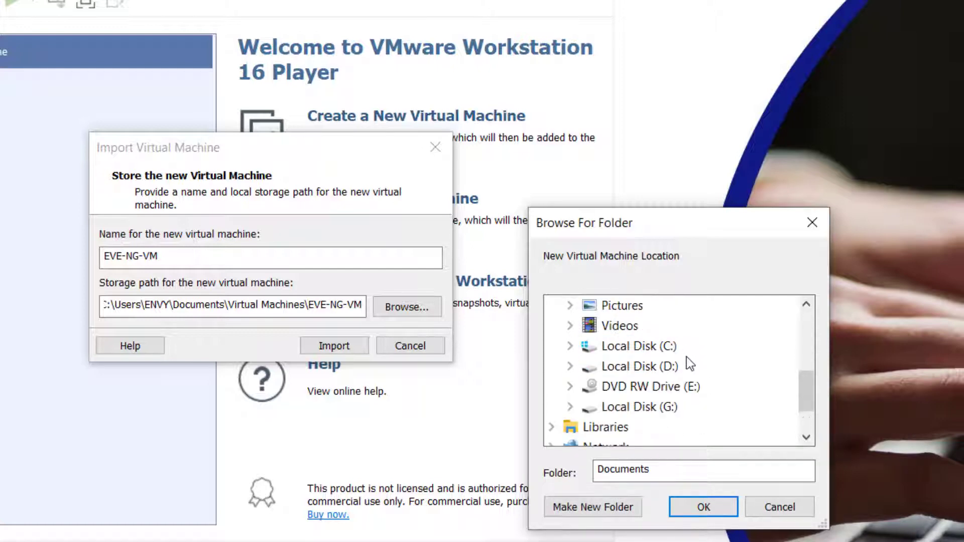
double_click(653, 347)
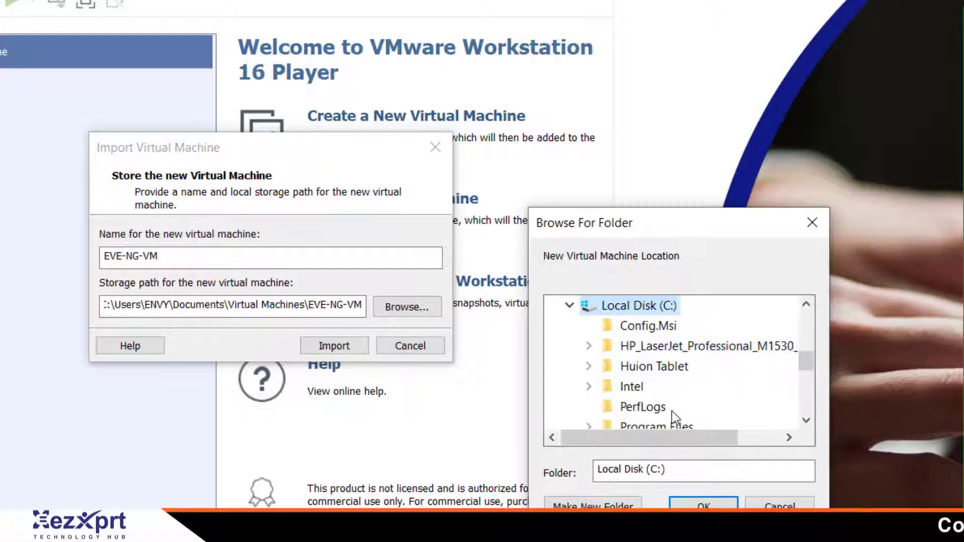
scroll(673, 409, down, 2)
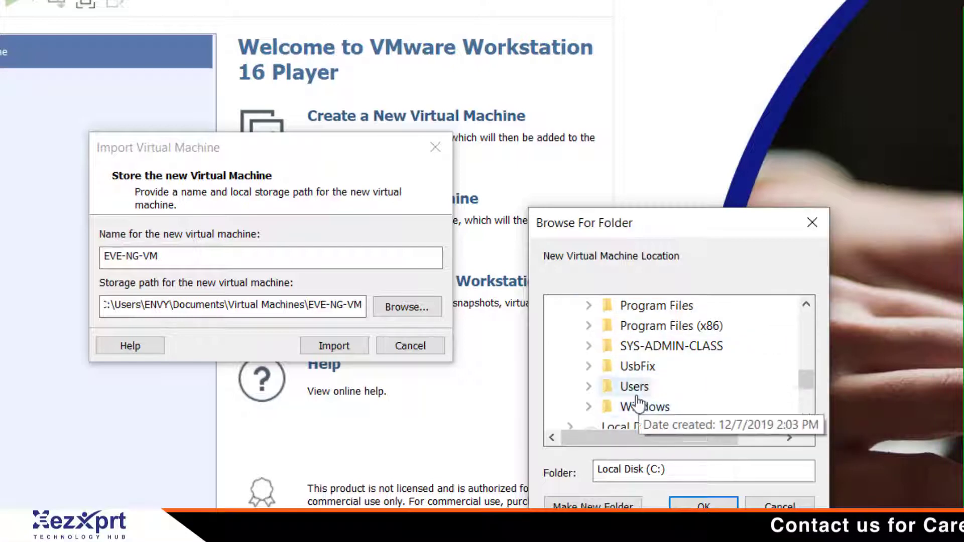
double_click(632, 388)
double_click(654, 367)
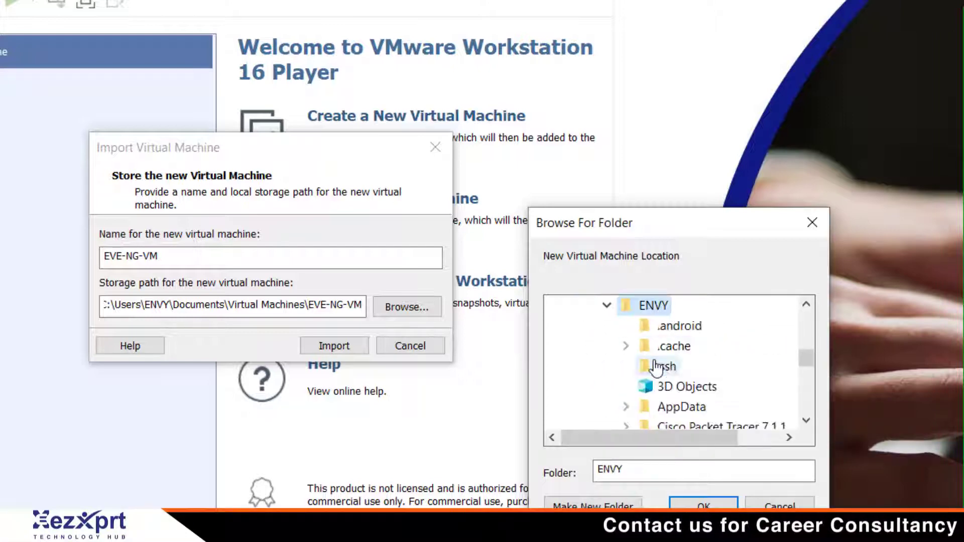
scroll(705, 360, down, 2)
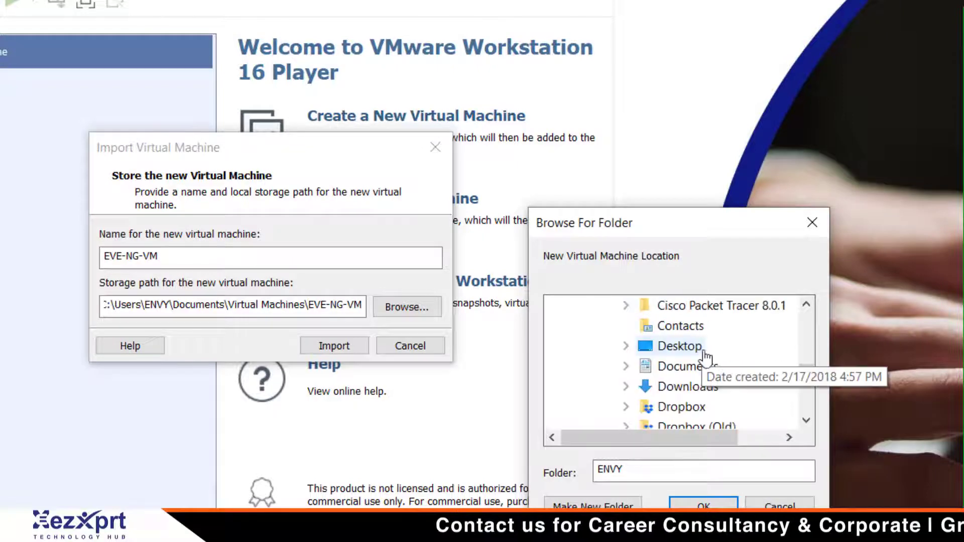
scroll(694, 352, up, 1)
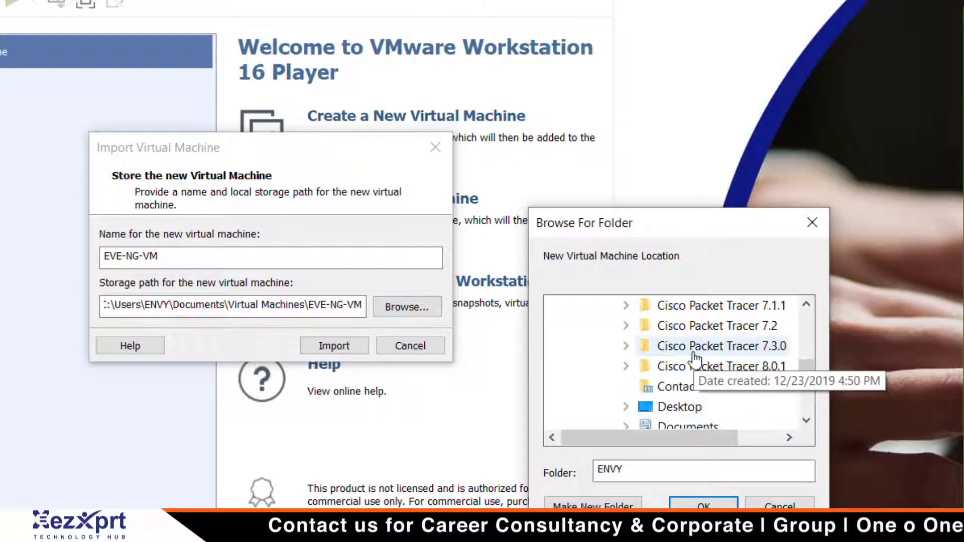
scroll(673, 347, down, 4)
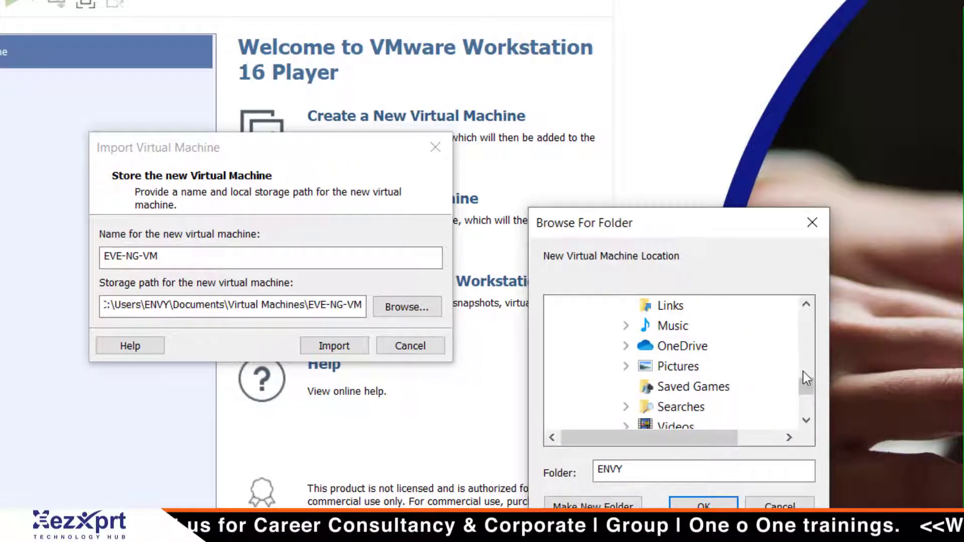
Scroll the folder tree and pick the Virtual Machines folder.
click(807, 307)
click(808, 307)
click(806, 307)
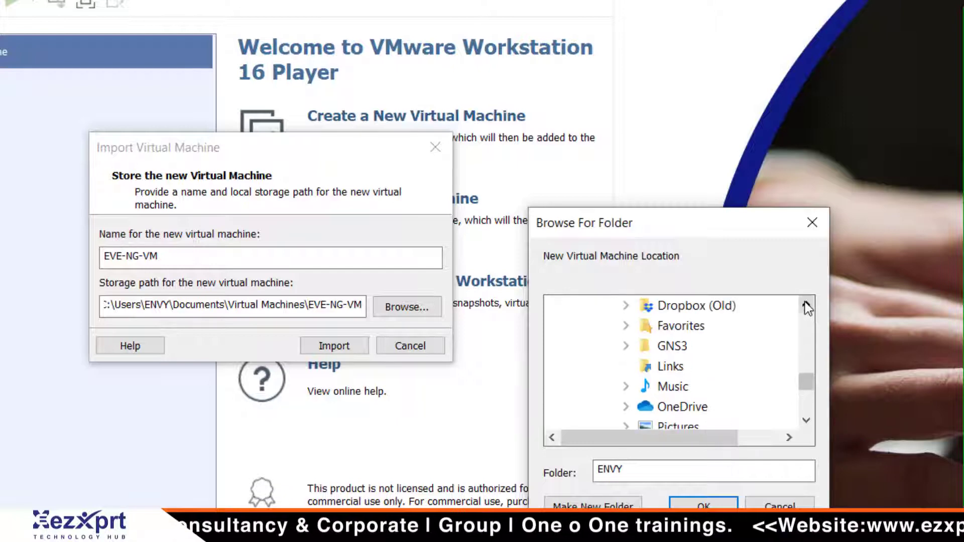
click(805, 306)
click(805, 306)
click(804, 306)
click(804, 306)
click(805, 306)
click(805, 306)
click(806, 307)
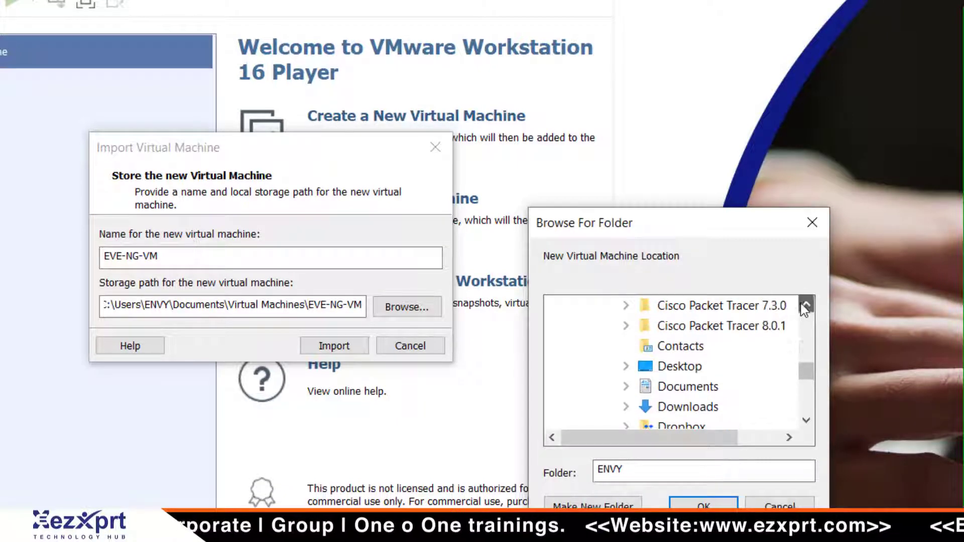
click(806, 306)
click(805, 307)
click(806, 306)
click(805, 306)
click(805, 307)
click(804, 307)
click(804, 306)
click(804, 306)
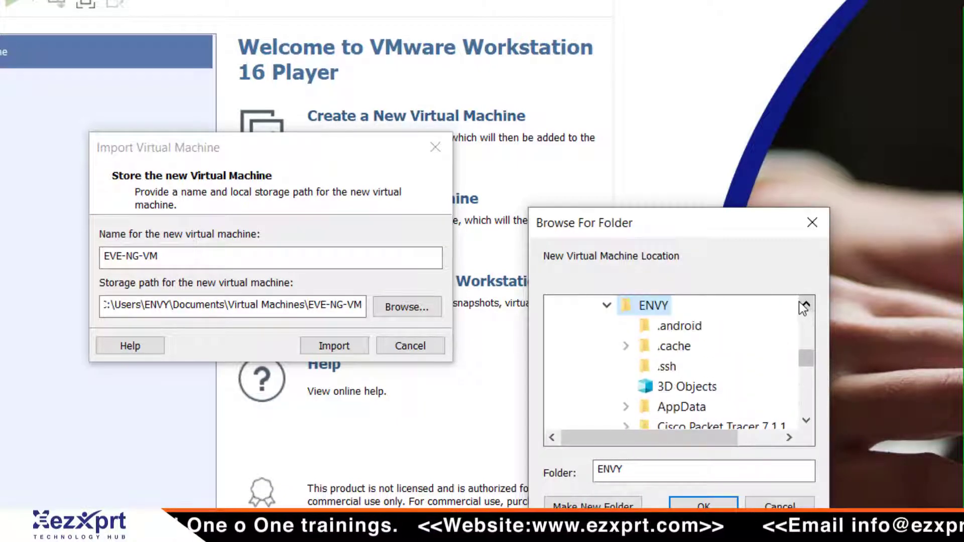
click(804, 307)
click(804, 306)
click(804, 306)
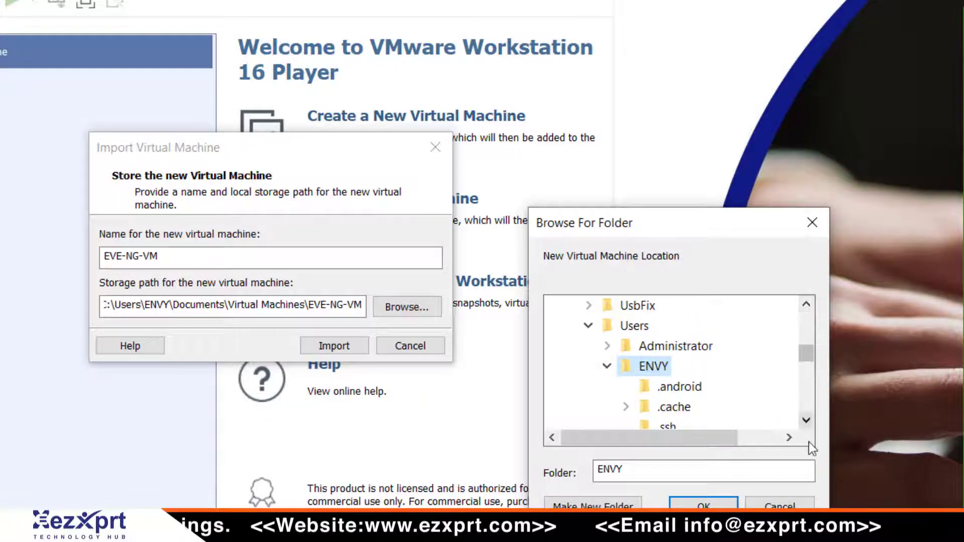
click(804, 422)
click(804, 422)
click(804, 422)
click(804, 422)
click(804, 422)
click(804, 421)
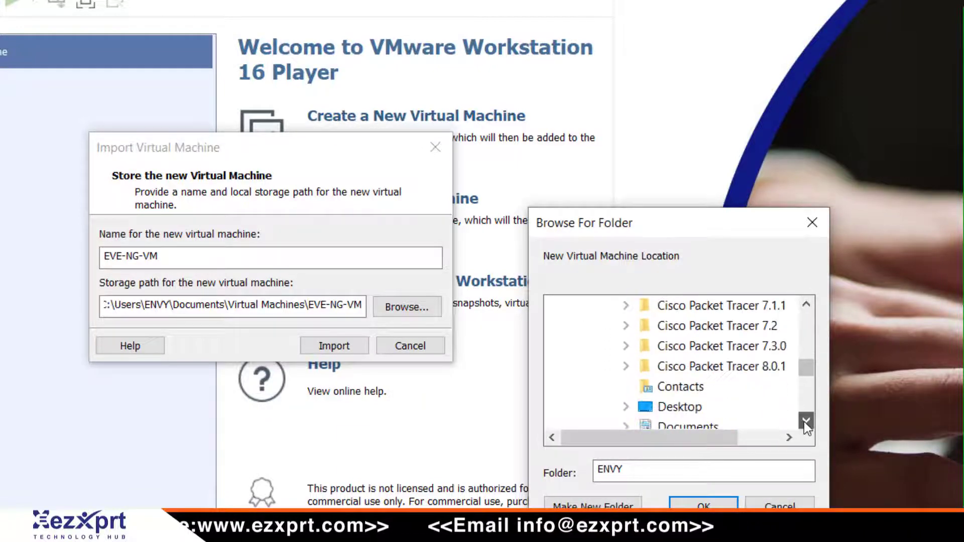
click(804, 422)
click(804, 422)
triple_click(804, 422)
triple_click(804, 421)
double_click(804, 422)
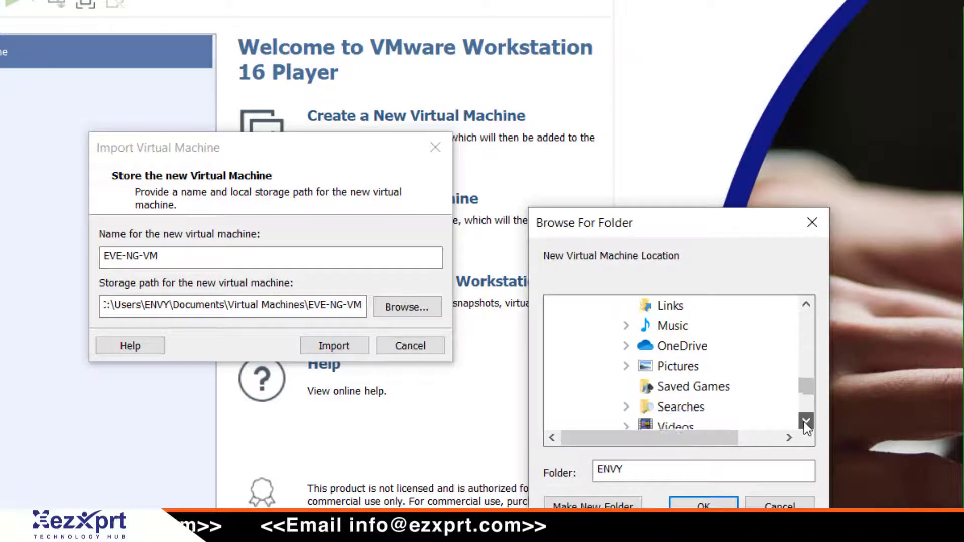
double_click(804, 422)
click(804, 422)
double_click(804, 422)
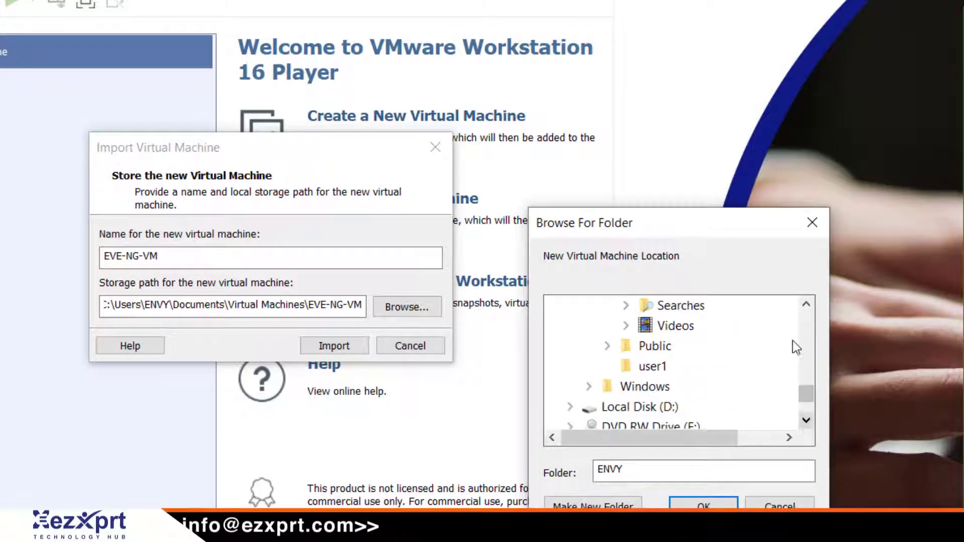
click(806, 306)
click(806, 305)
click(805, 306)
click(806, 306)
click(805, 306)
click(806, 306)
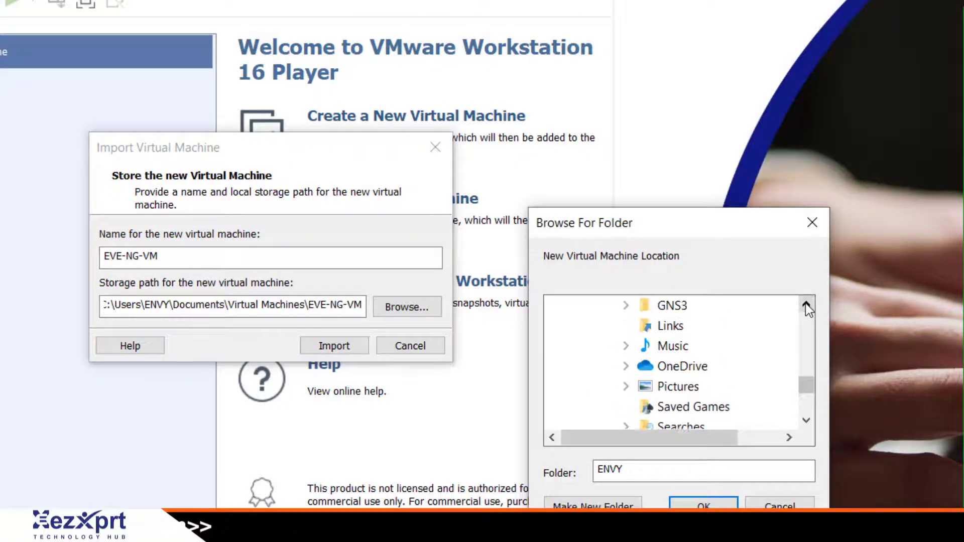
click(806, 306)
click(806, 306)
click(806, 306)
click(805, 306)
click(805, 306)
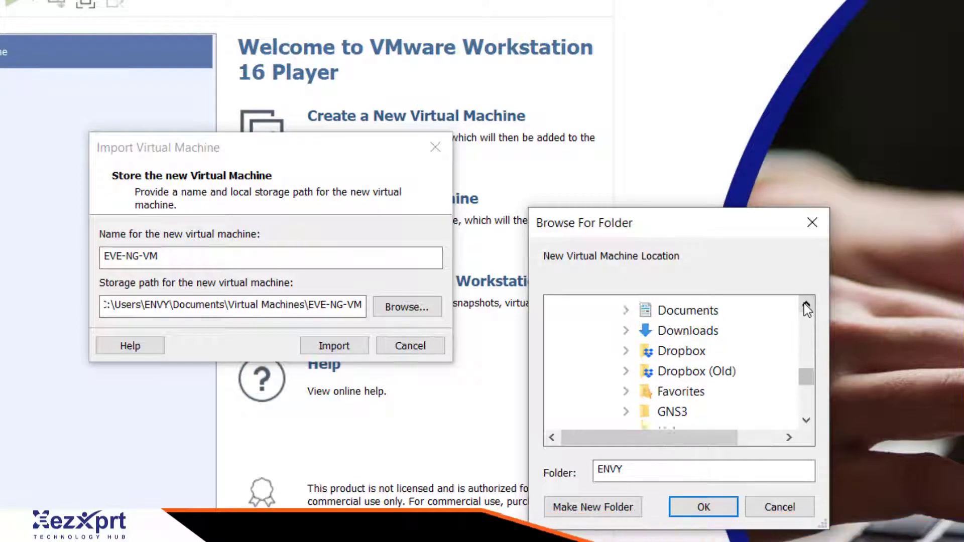
click(806, 305)
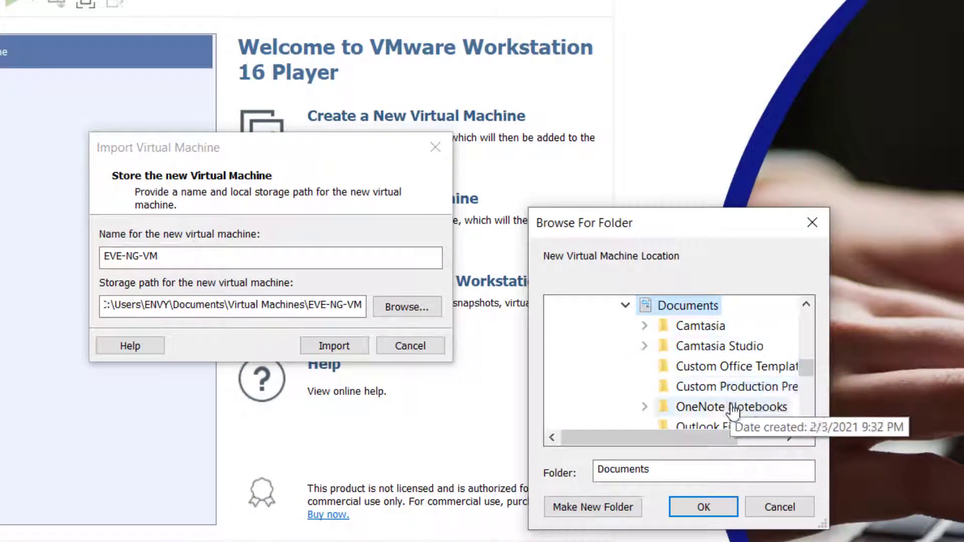
drag(800, 367, 804, 380)
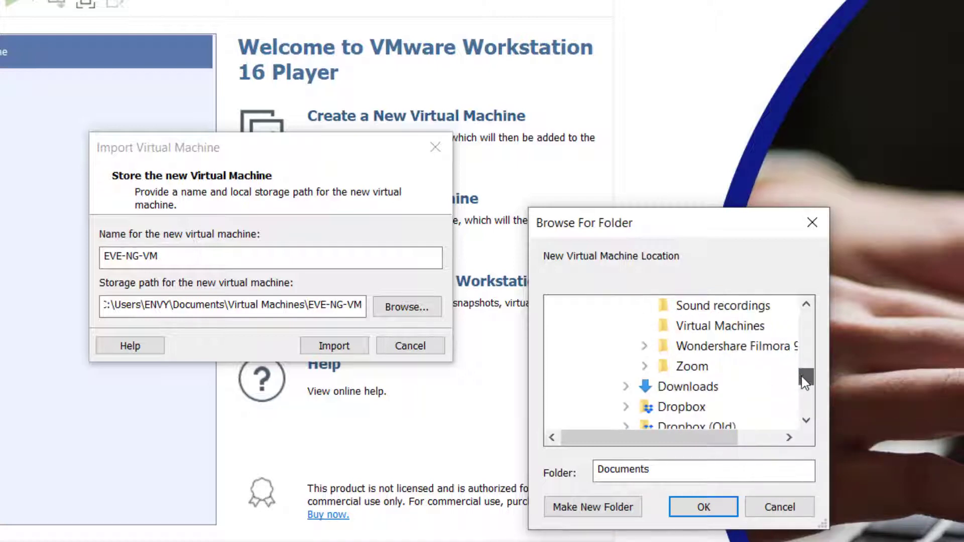
click(729, 330)
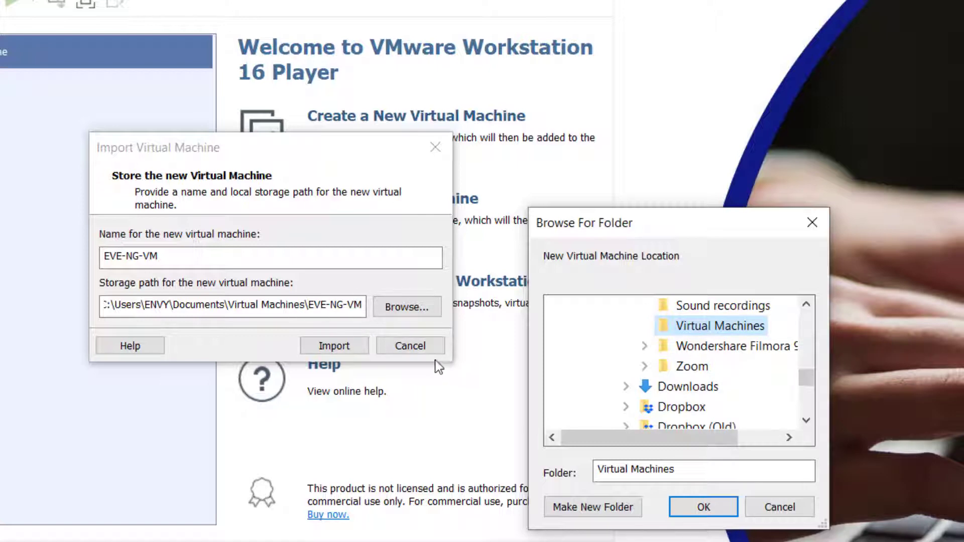
Collapse drive C: and confirm the EVE-NG-VM folder on Local Disk (G:) as the location.
click(429, 345)
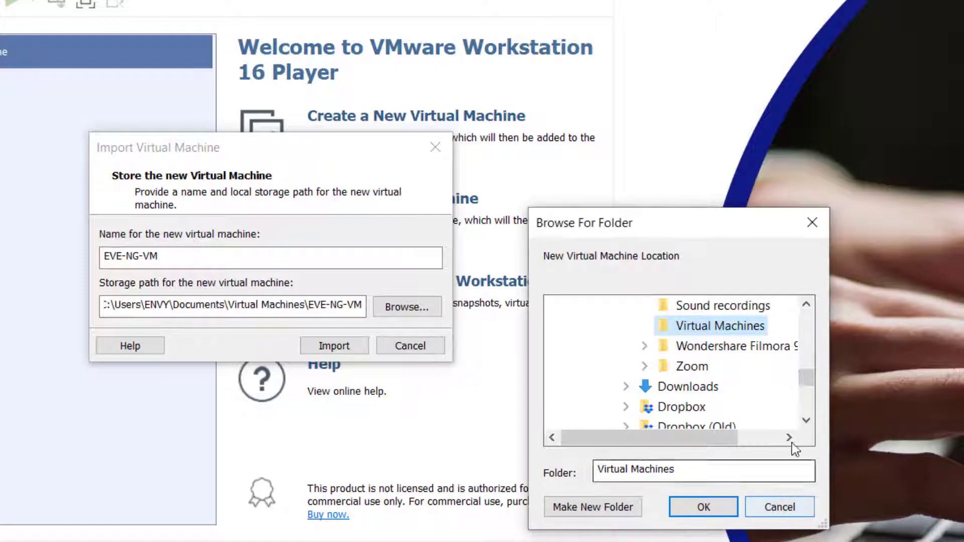
drag(807, 382, 821, 350)
click(592, 407)
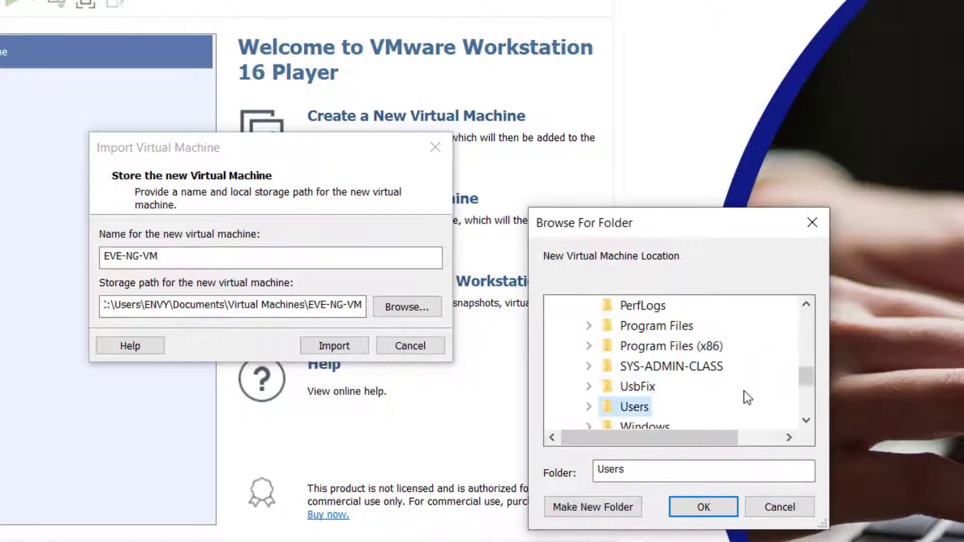
drag(807, 381, 809, 354)
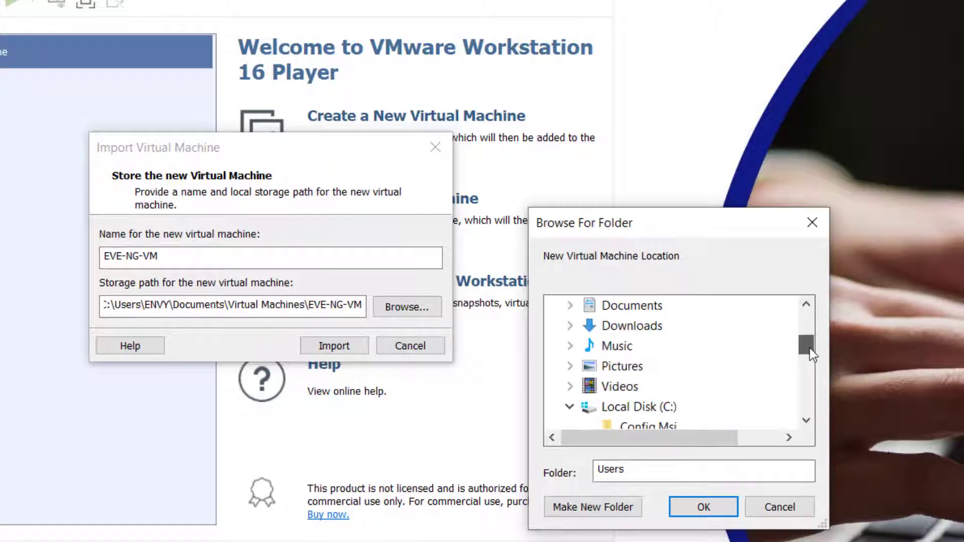
click(570, 406)
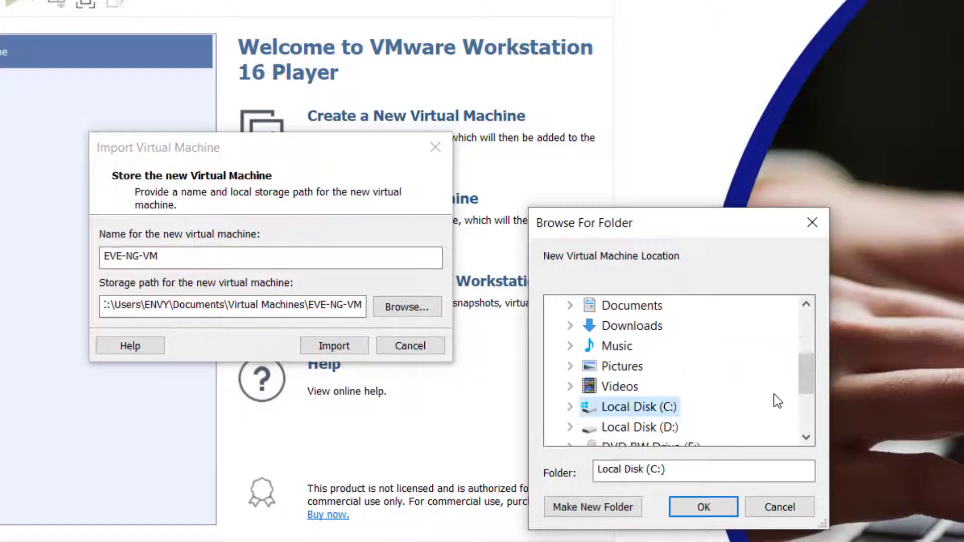
drag(805, 387, 806, 409)
click(634, 387)
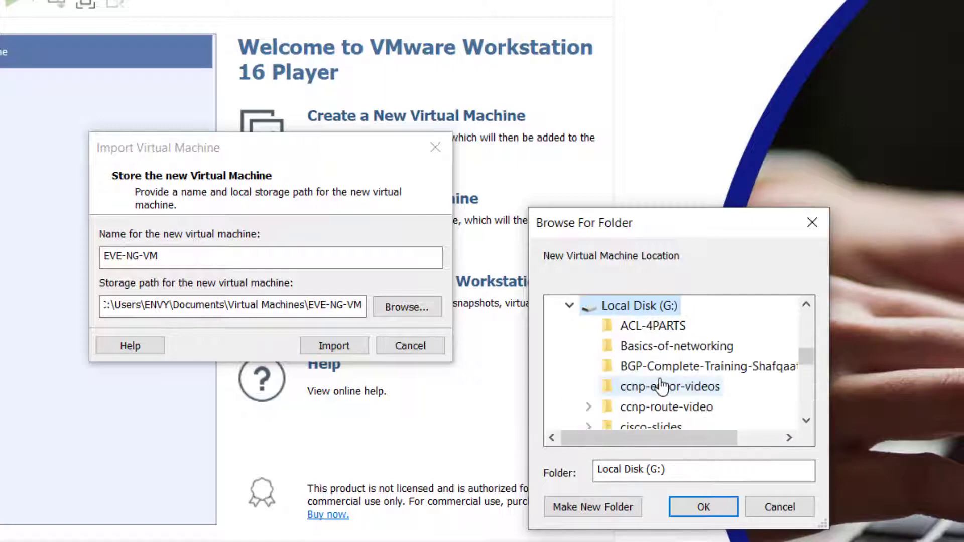
drag(808, 360, 809, 371)
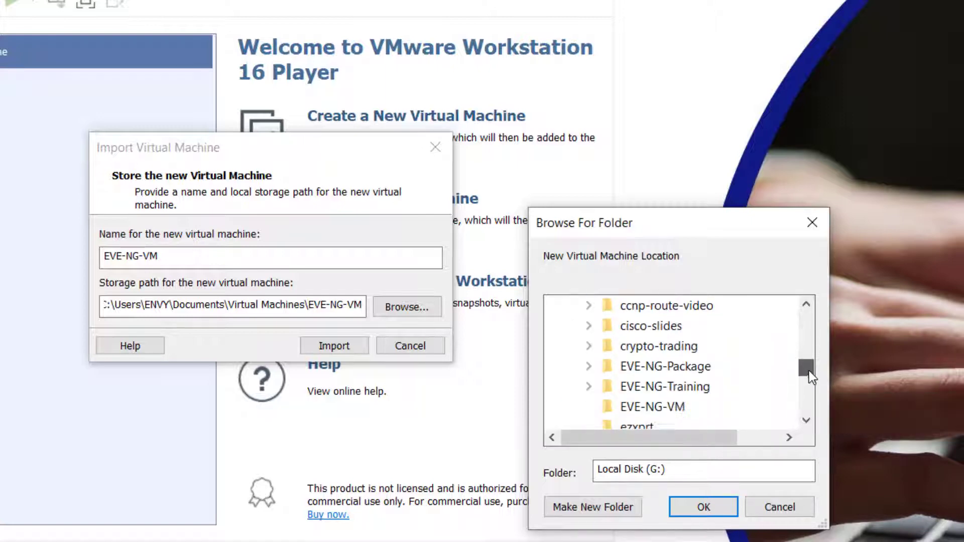
click(657, 408)
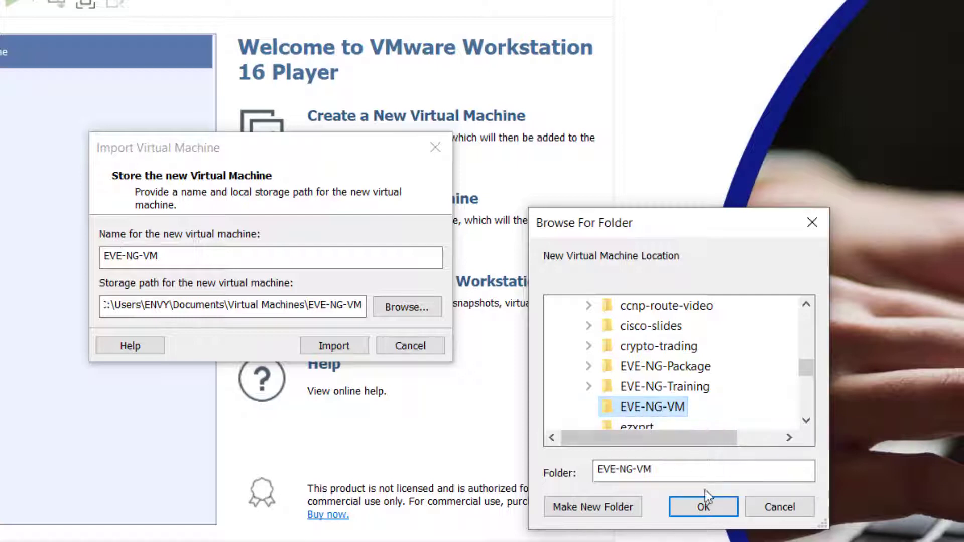
click(704, 508)
Check the G:\EVE-NG-VM storage path and start the import.
drag(187, 303, 148, 305)
click(199, 305)
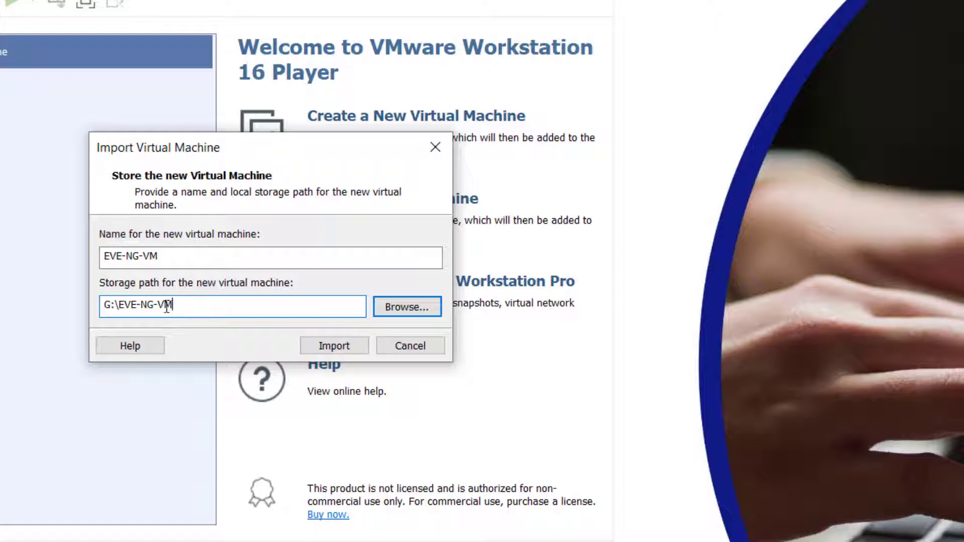
drag(167, 307, 116, 312)
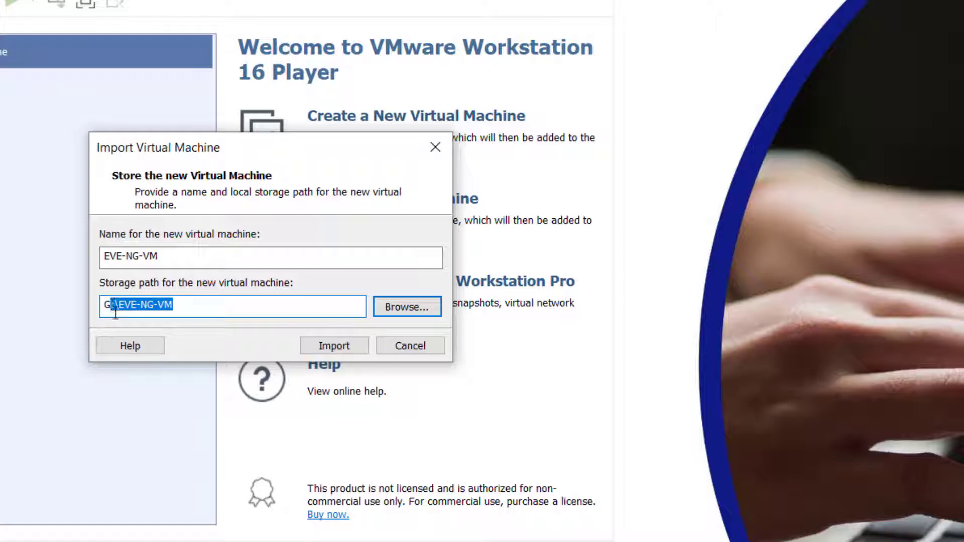
click(313, 348)
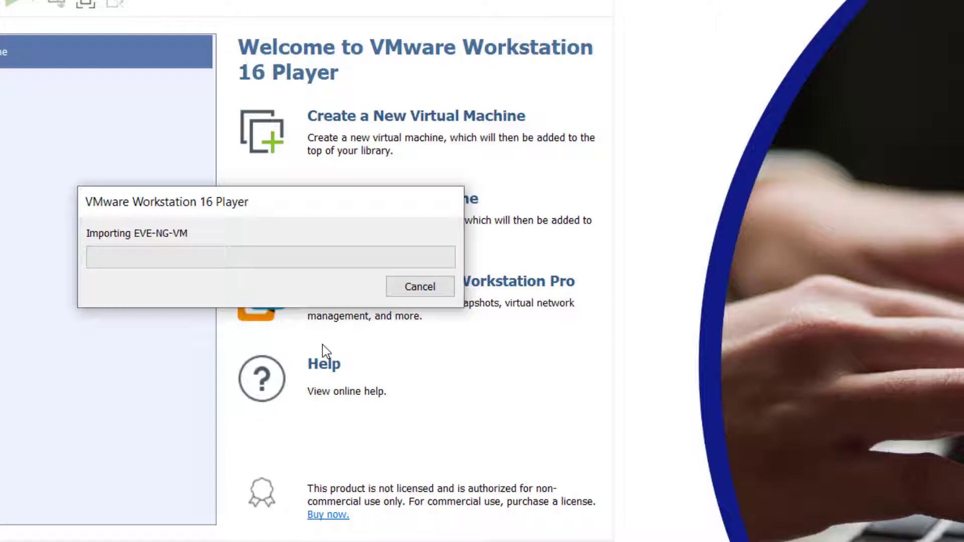
Bring up This PC in File Explorer while the import runs.
key(super)
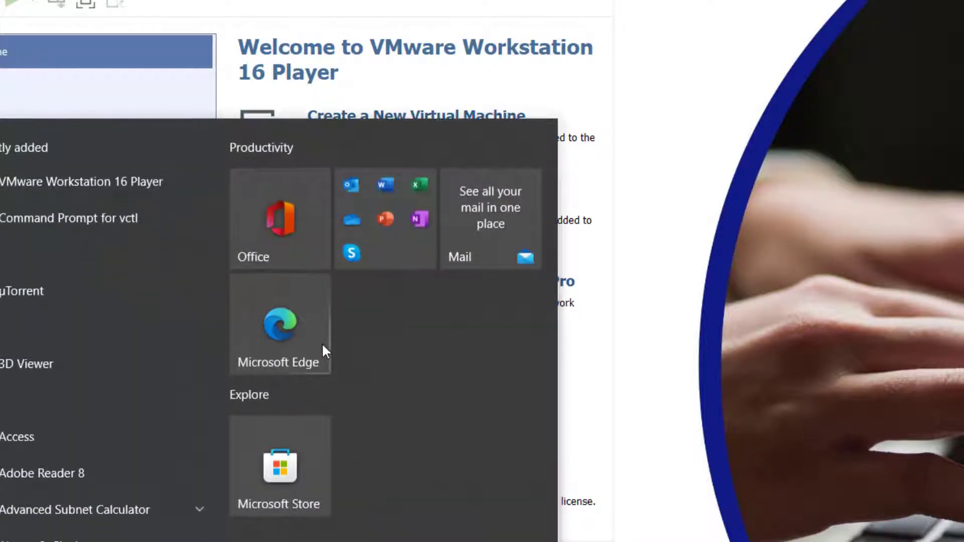
key(Escape)
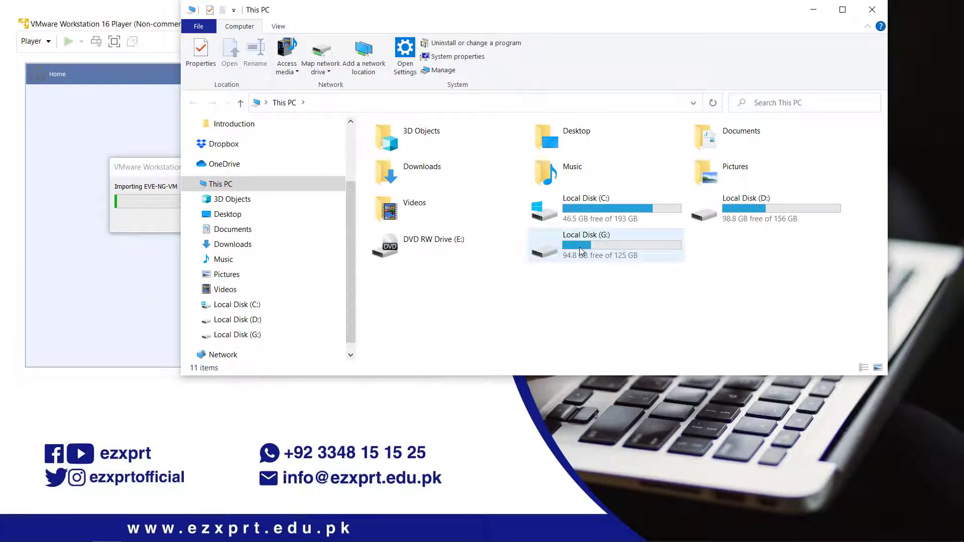
View the EVE-NG-VM folder's files on Local Disk (G:), then minimize Explorer.
click(580, 251)
double_click(580, 251)
scroll(495, 256, down, 4)
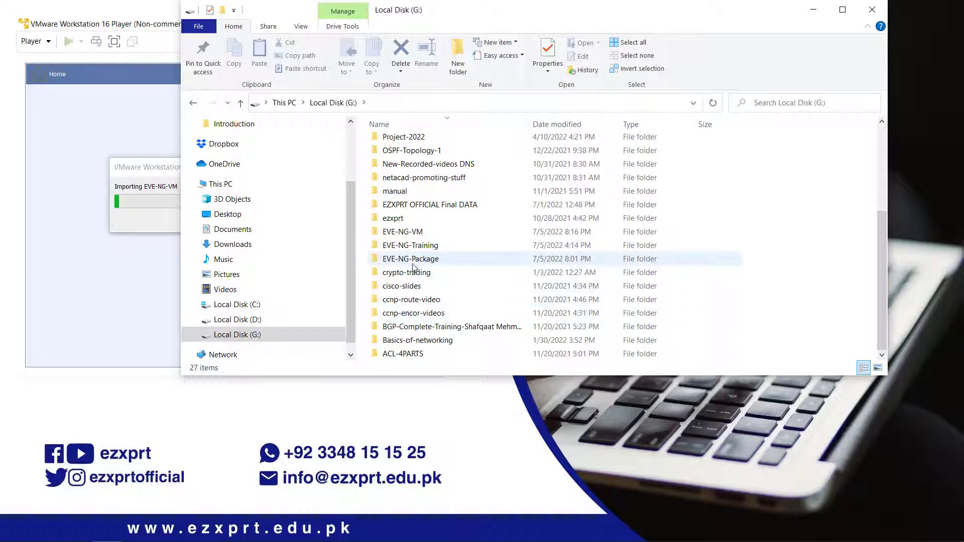
double_click(409, 234)
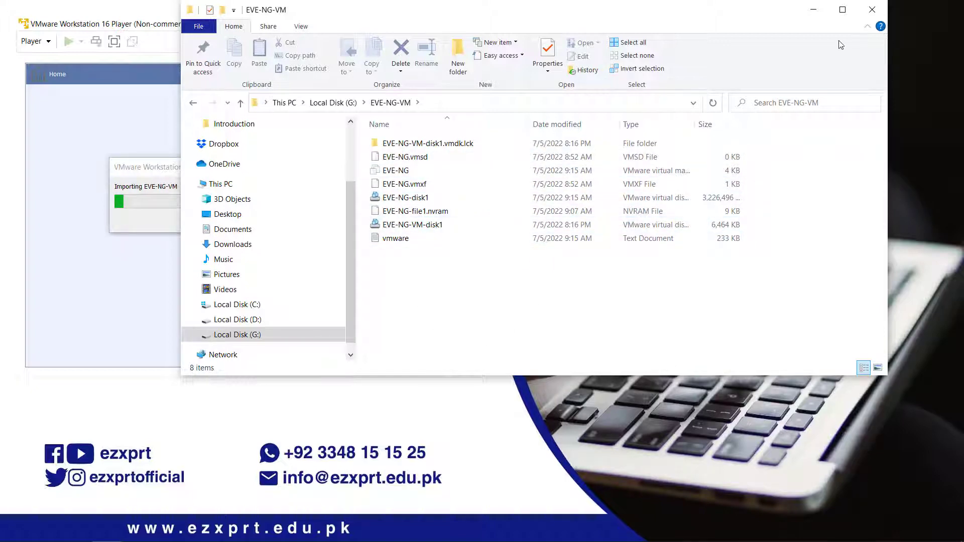
click(814, 9)
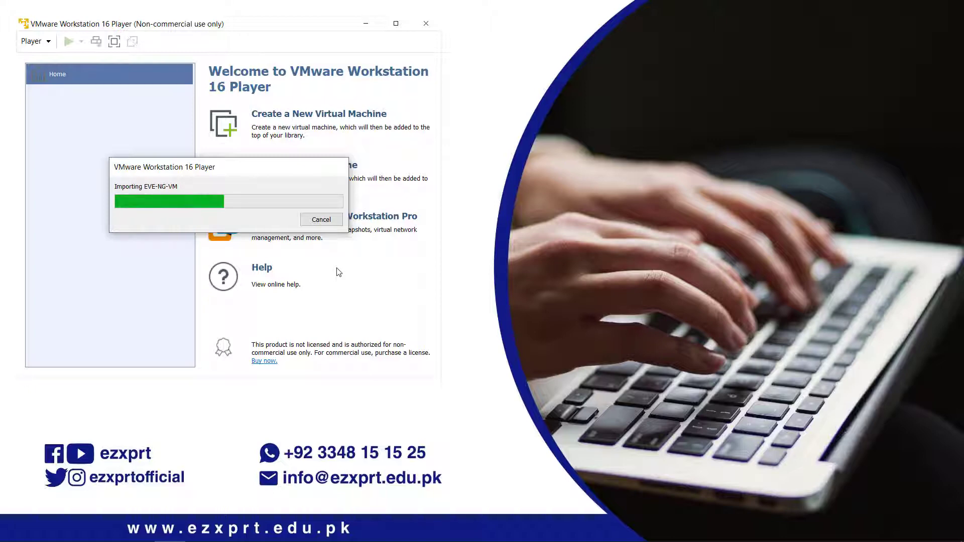
Switch back to VMware Player to watch the EVE-NG-VM import progress.
mouse_move(956, 538)
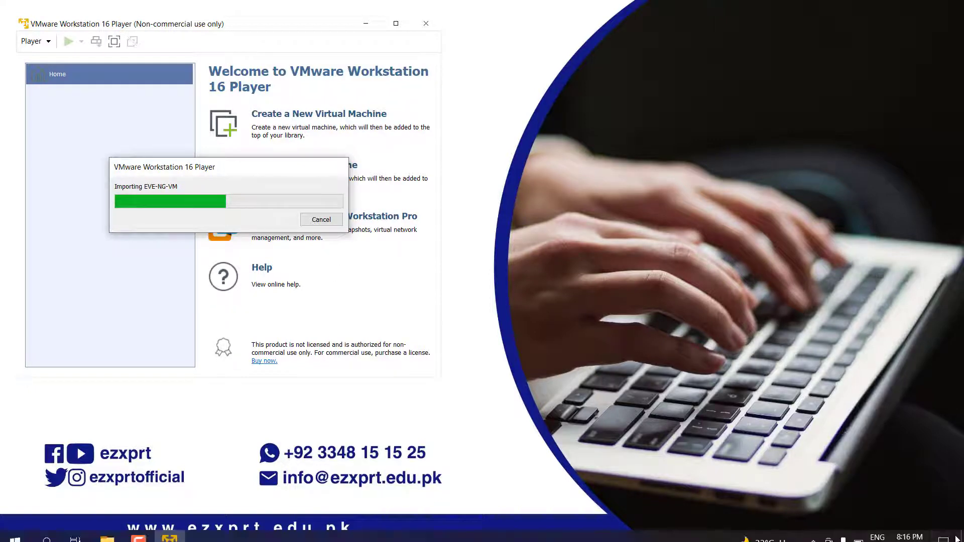
key(alt+Tab)
key(alt+Tab)
key(alt+Tab)
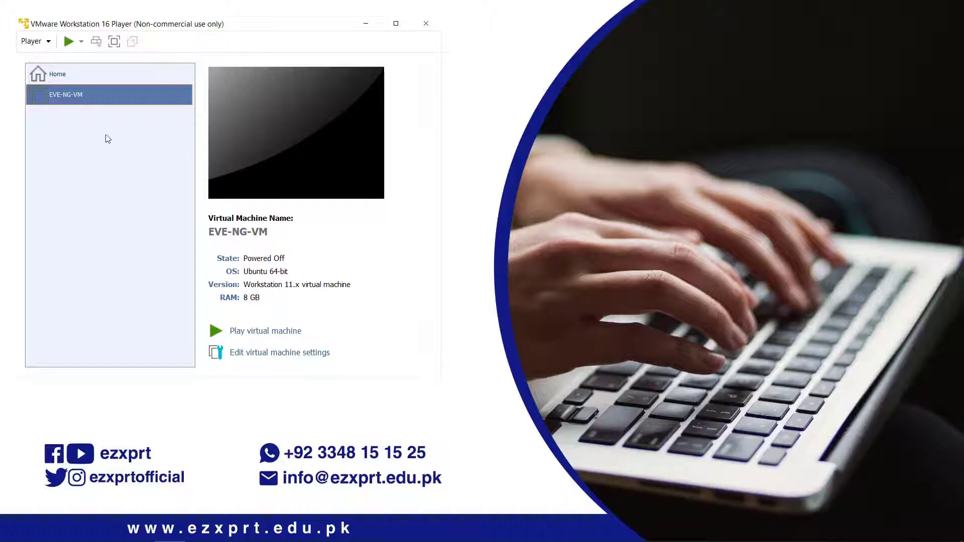
In EVE-NG-VM settings, set memory to 4 GB and show the Bridged network adapter.
click(251, 354)
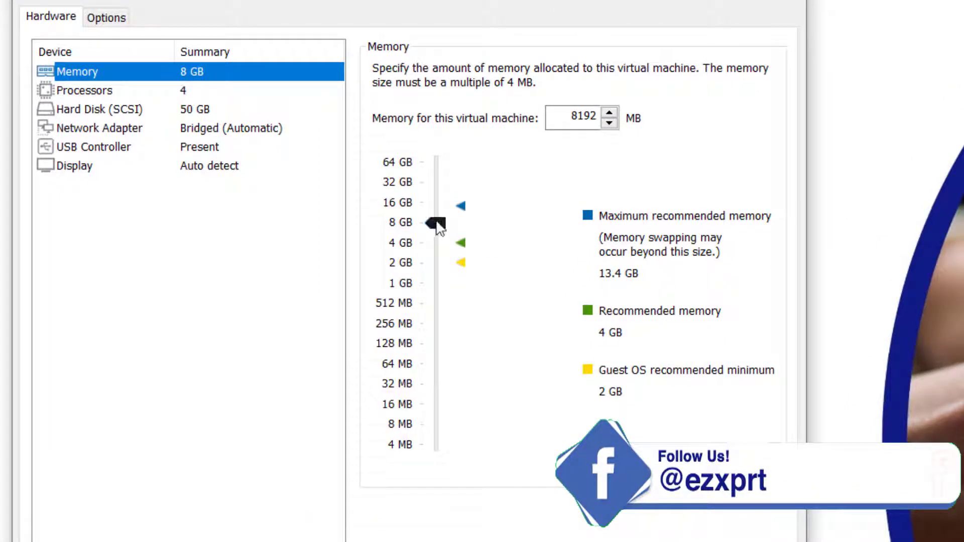
drag(432, 222, 434, 243)
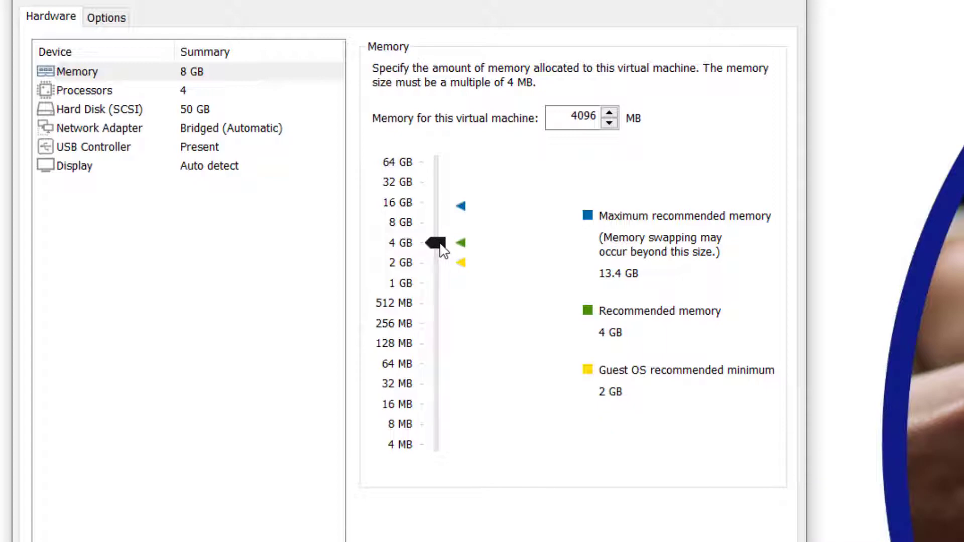
drag(445, 249, 445, 250)
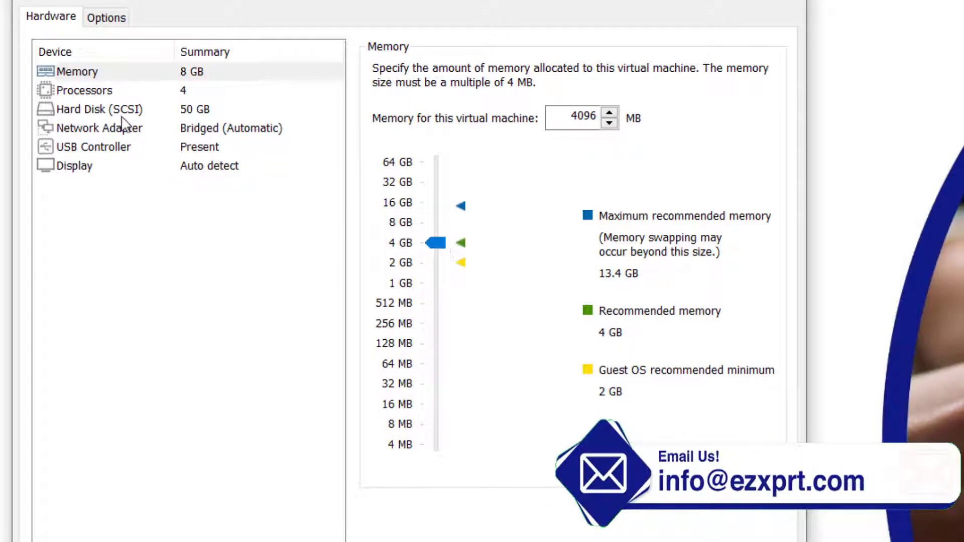
click(103, 130)
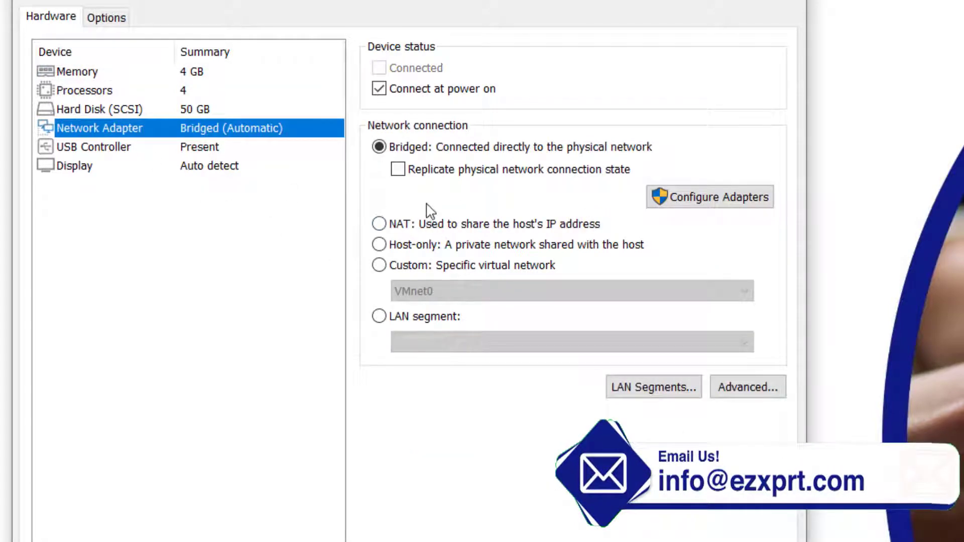
Launch Paint maximized and draw a large box with a small box inside, plus a wide box below.
key(super)
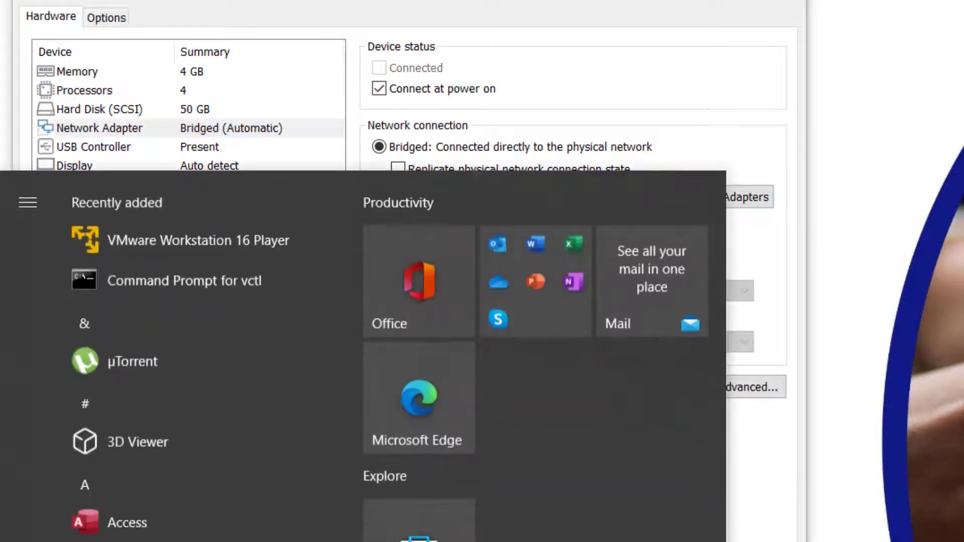
text(PAINT)
key(Return)
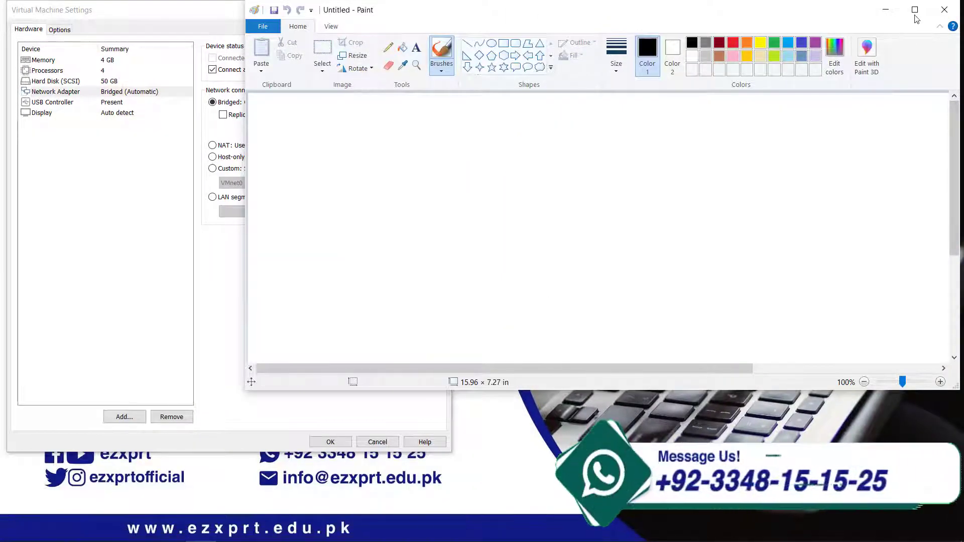
double_click(315, 10)
click(258, 38)
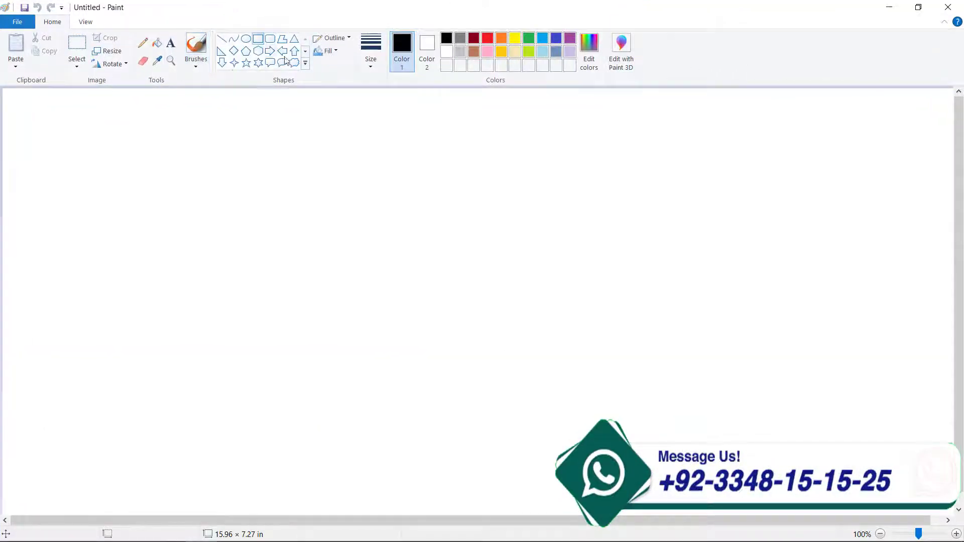
drag(595, 159, 615, 222)
drag(627, 260, 847, 377)
click(512, 152)
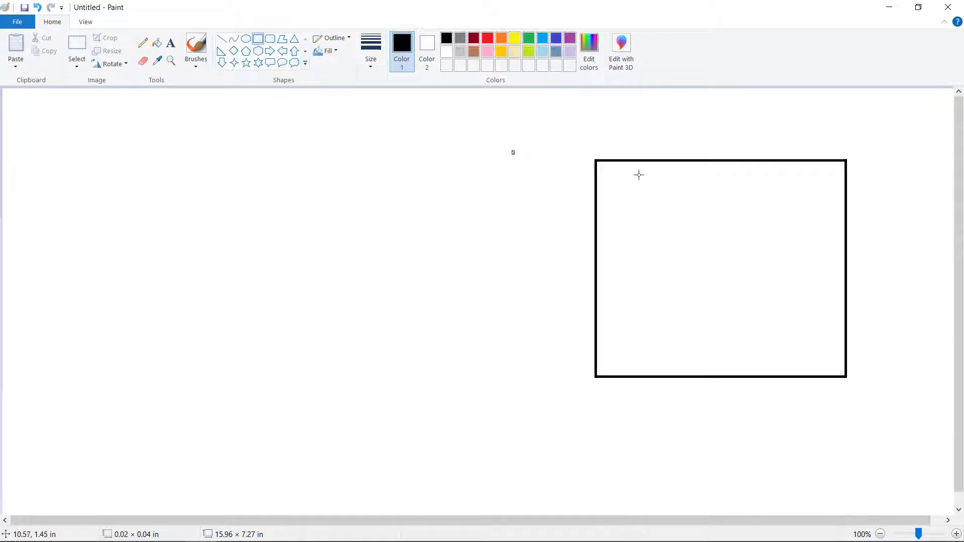
drag(638, 174, 674, 241)
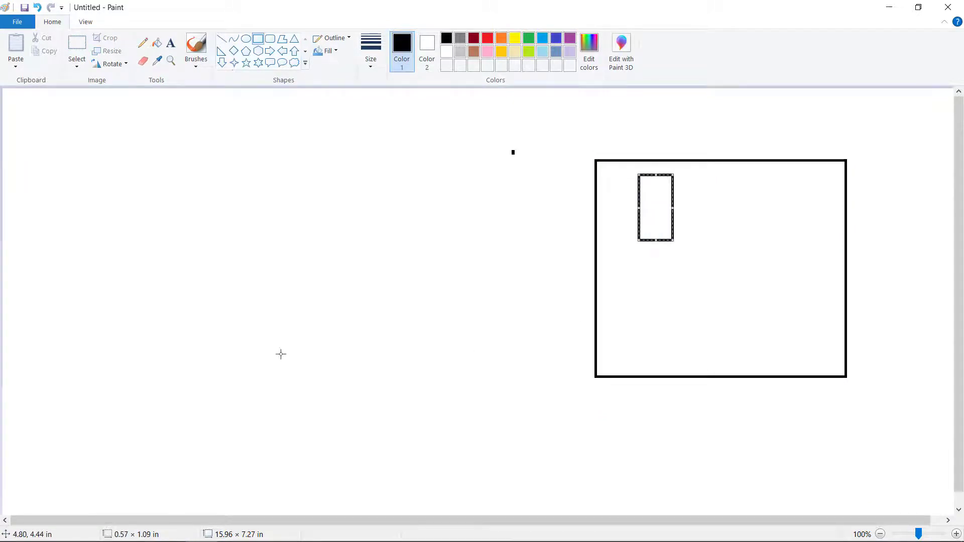
drag(295, 340, 515, 383)
Label the wide box DSL and write DHCP SERVER beneath it.
click(171, 43)
click(364, 349)
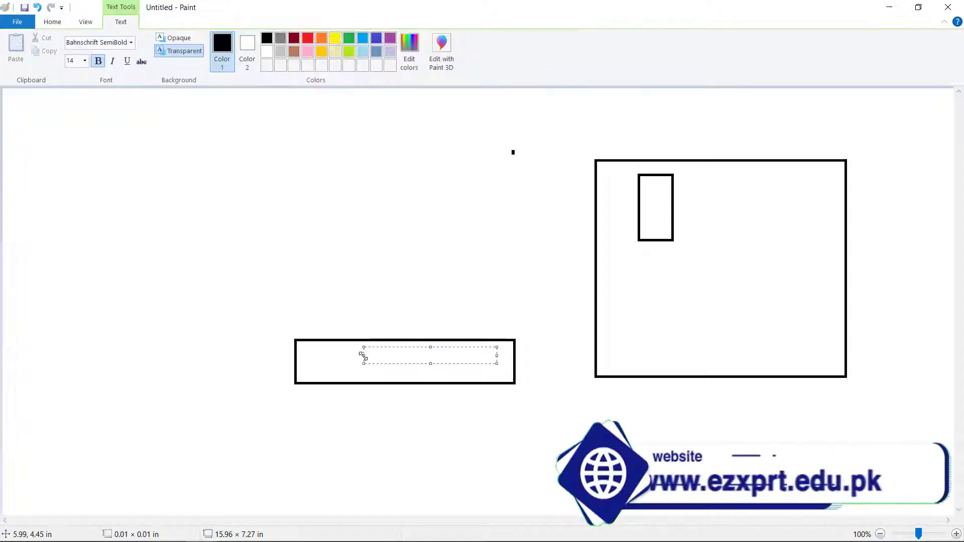
text(dsl)
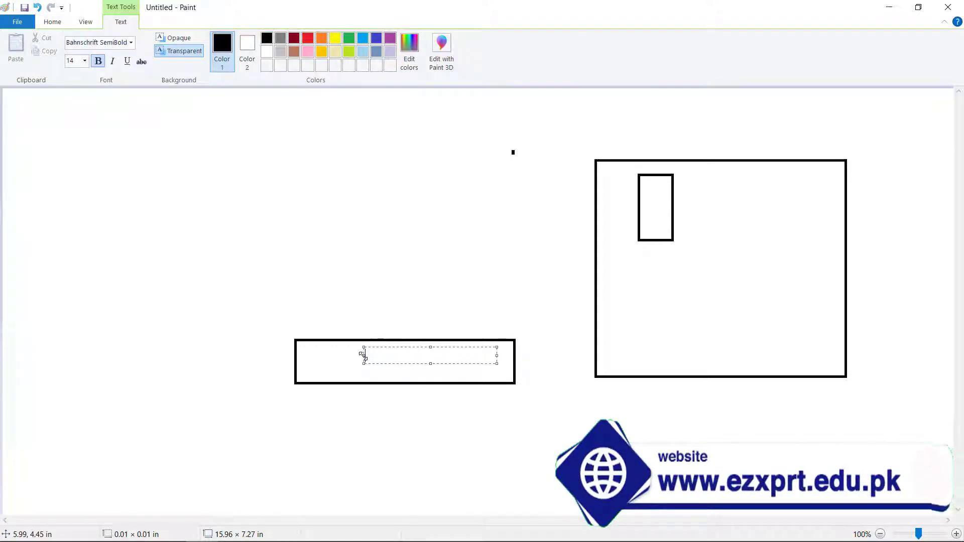
text(DSL)
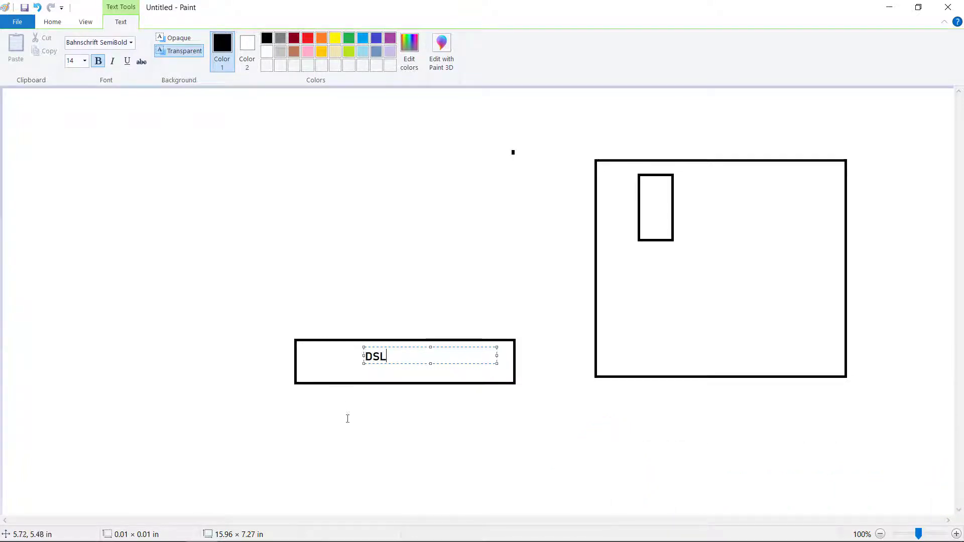
click(324, 392)
click(319, 389)
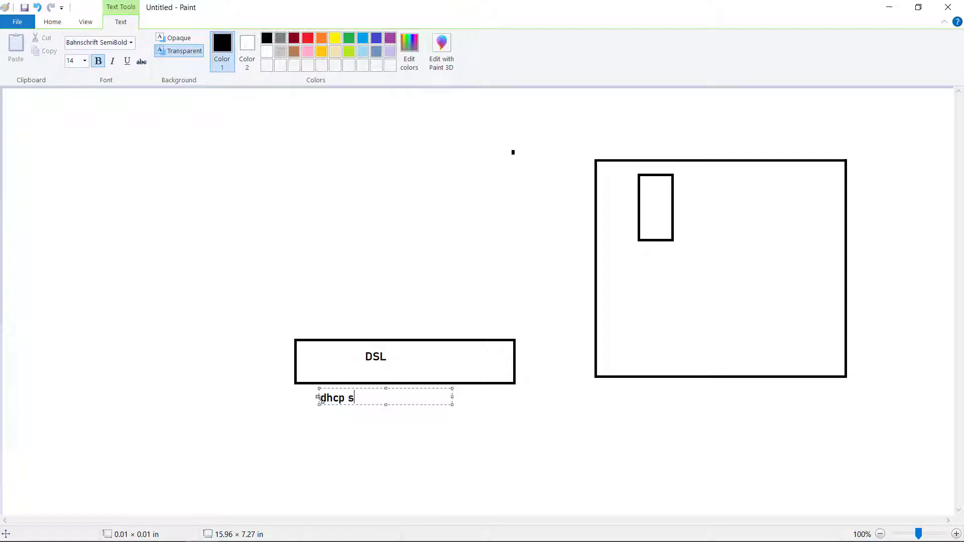
text(DHCP SERVER)
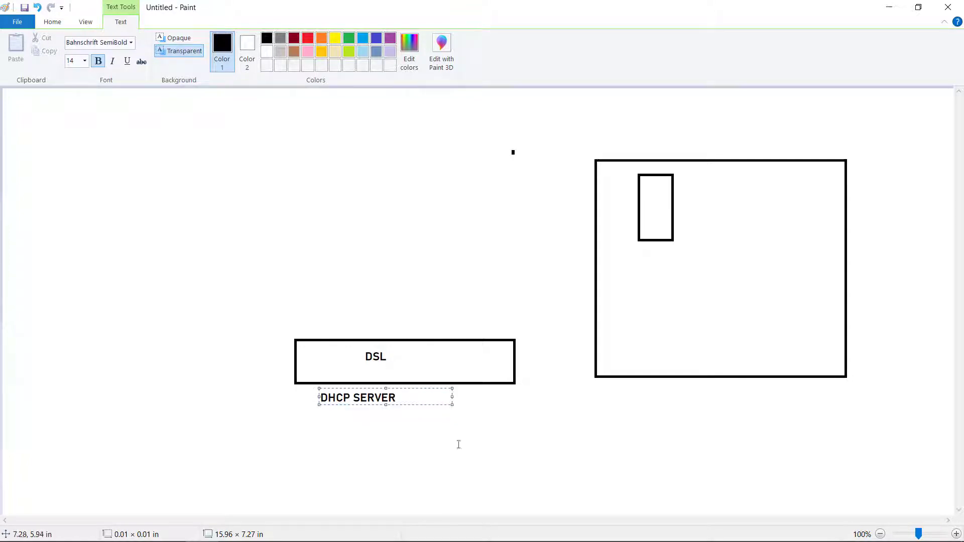
click(478, 398)
click(474, 397)
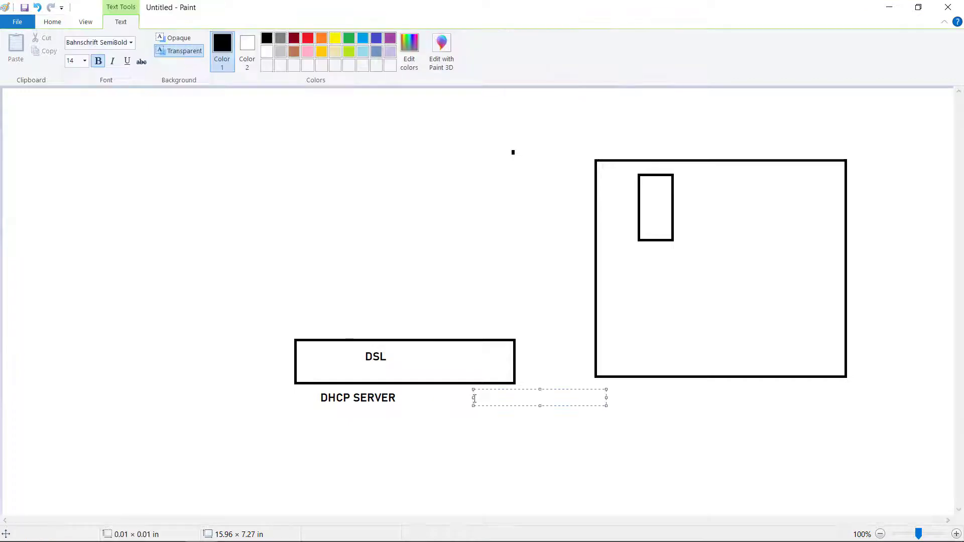
key(super)
Run ipconfig in a Command Prompt to list the host's network configuration.
text(CMD)
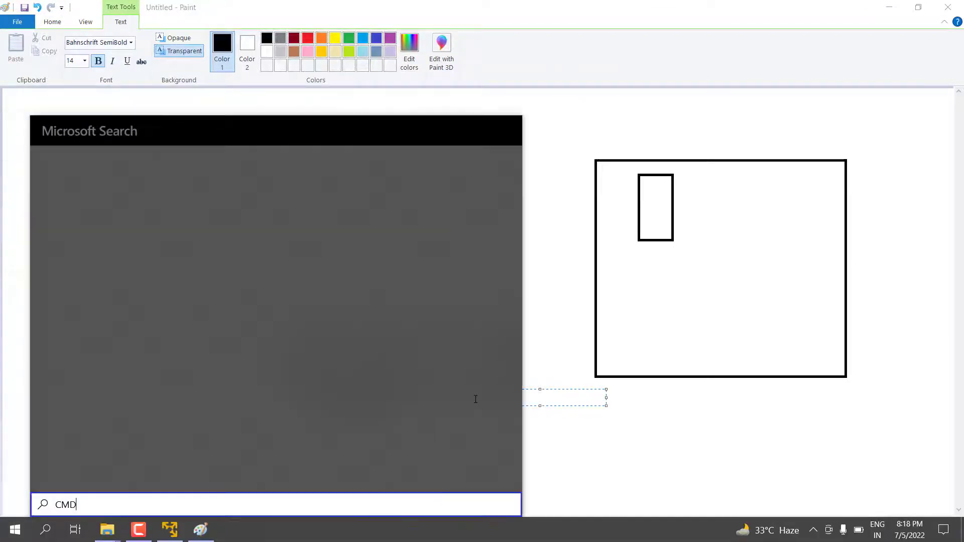
key(Return)
text(IPCO)
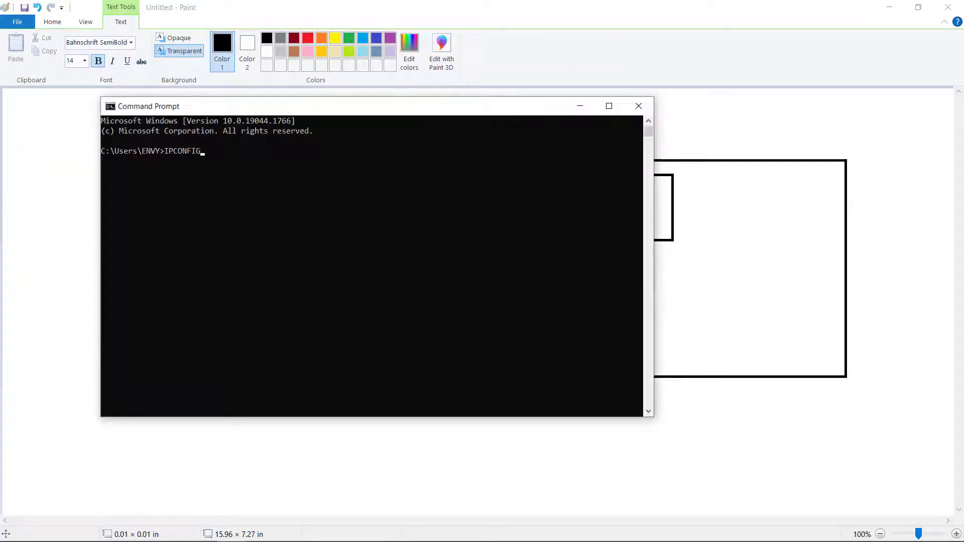
text(NFIG)
key(Return)
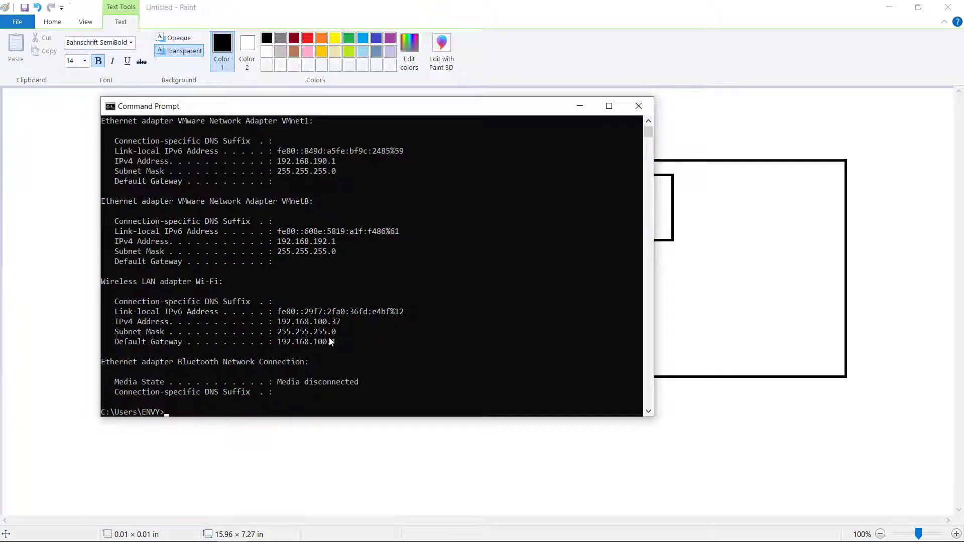
Copy the Wi-Fi default gateway 192.168.100.1 and return to the Paint diagram.
drag(338, 345, 284, 348)
right_click(284, 348)
click(323, 452)
click(390, 413)
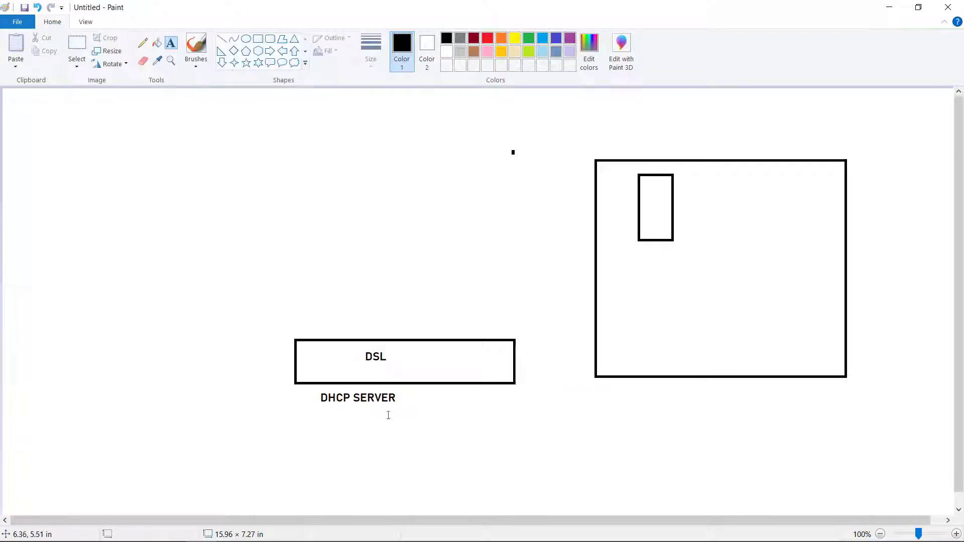
Add a gateway label 192.168.100.1 and a DHCP POOL 192.168.100.2--192.168.100.254 label.
click(408, 402)
key(ctrl+v)
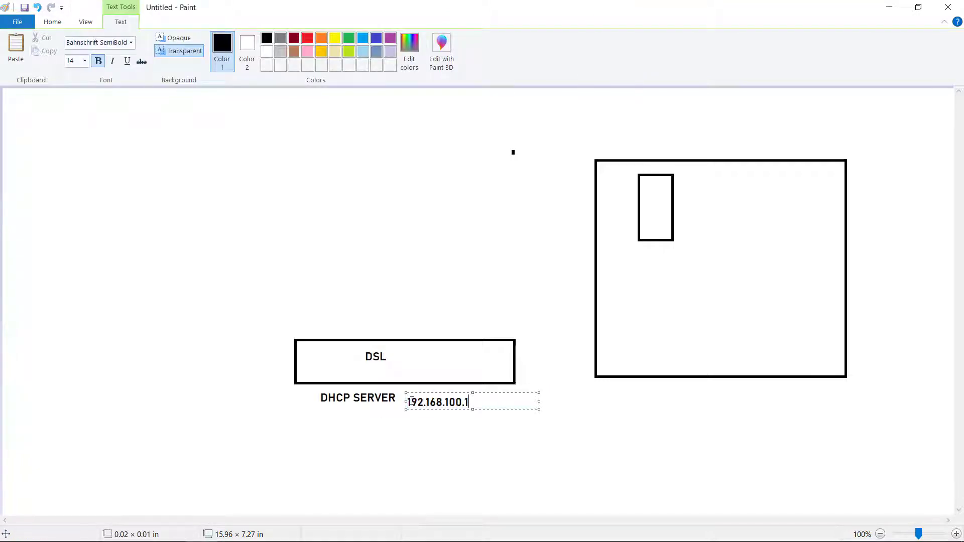
click(452, 449)
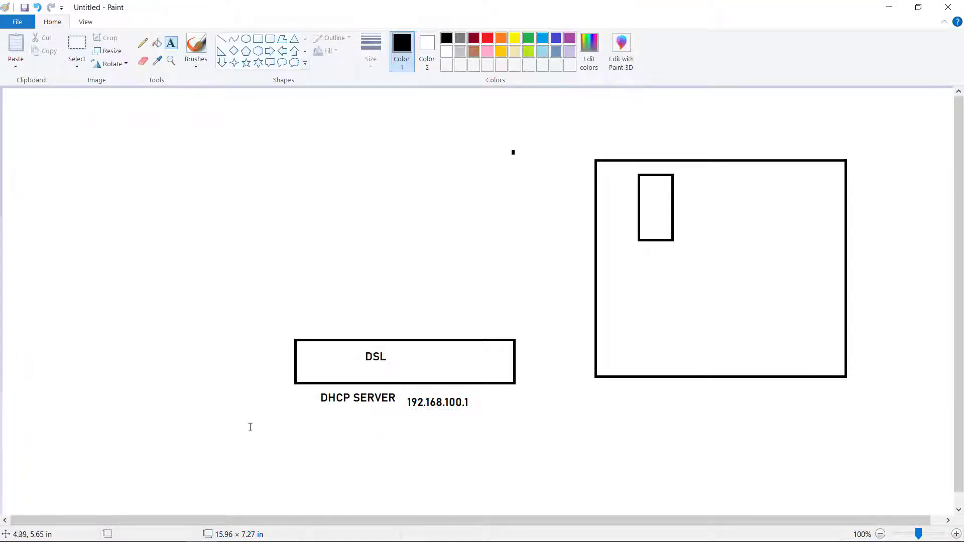
click(184, 412)
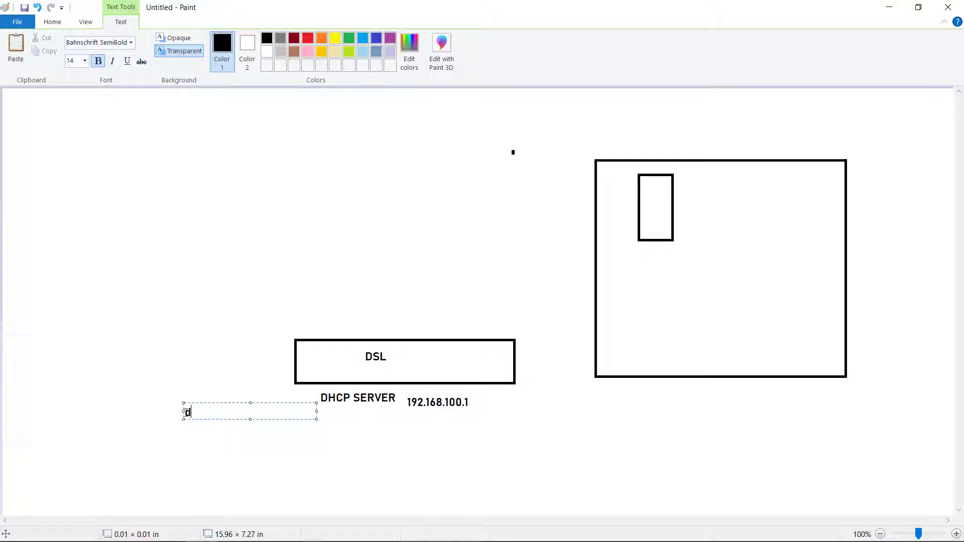
text(DHCP POOL)
key(Return)
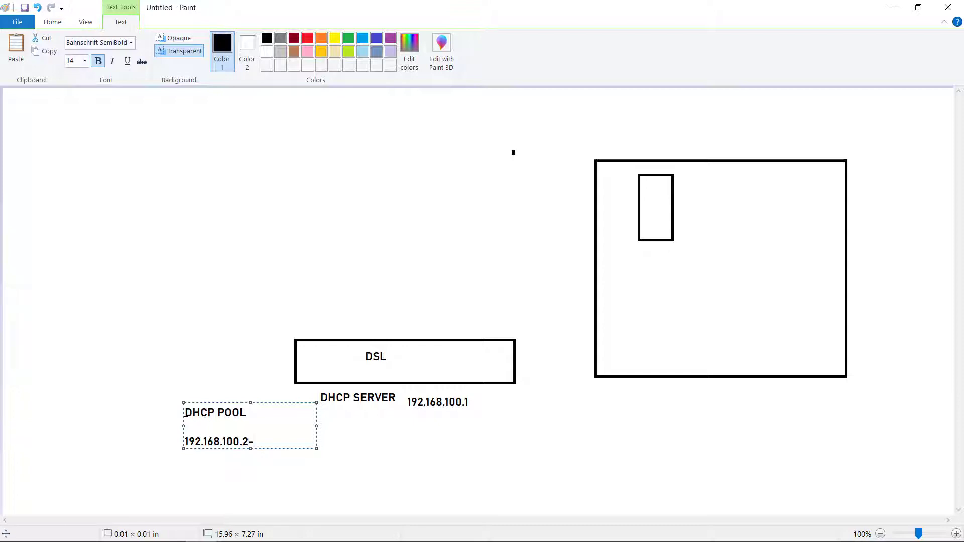
text(168.100)
text(.168.100.254)
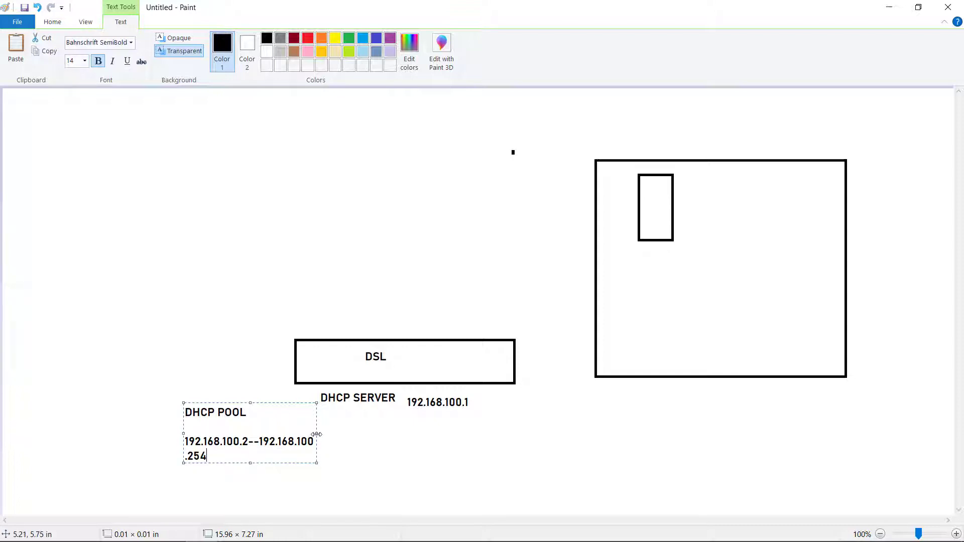
drag(316, 435, 383, 433)
click(410, 459)
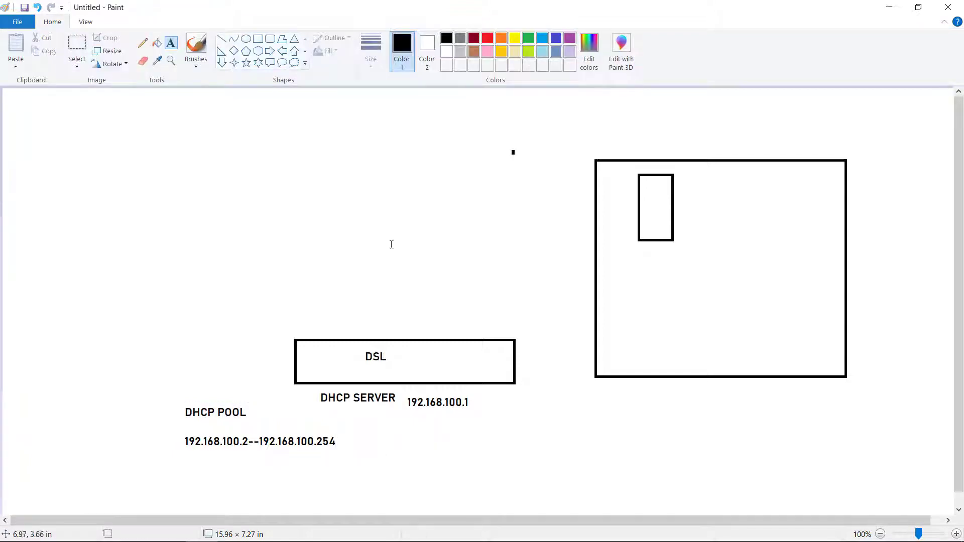
Draw a small box above the DSL box, connect them, and label it 'auto'.
click(258, 41)
drag(429, 223, 487, 267)
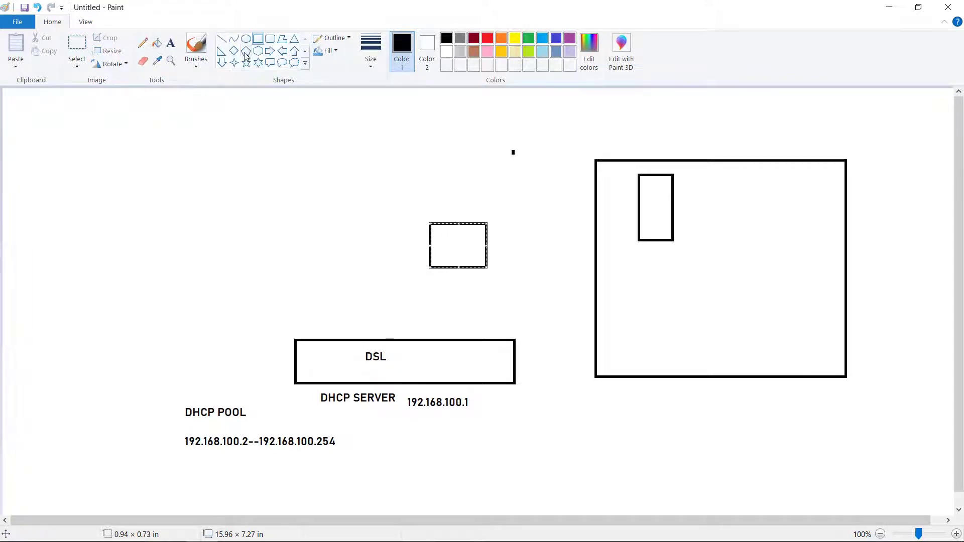
click(221, 39)
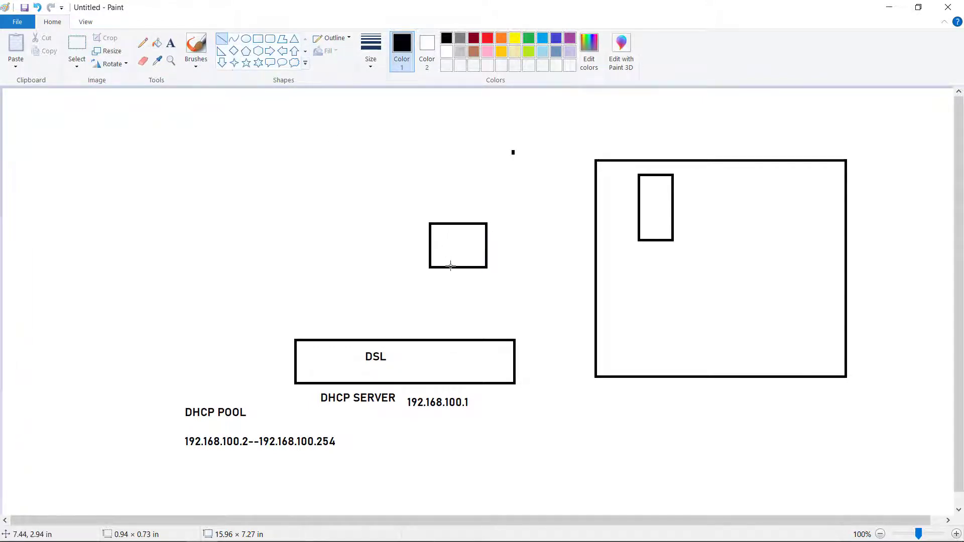
drag(450, 267, 451, 340)
click(171, 43)
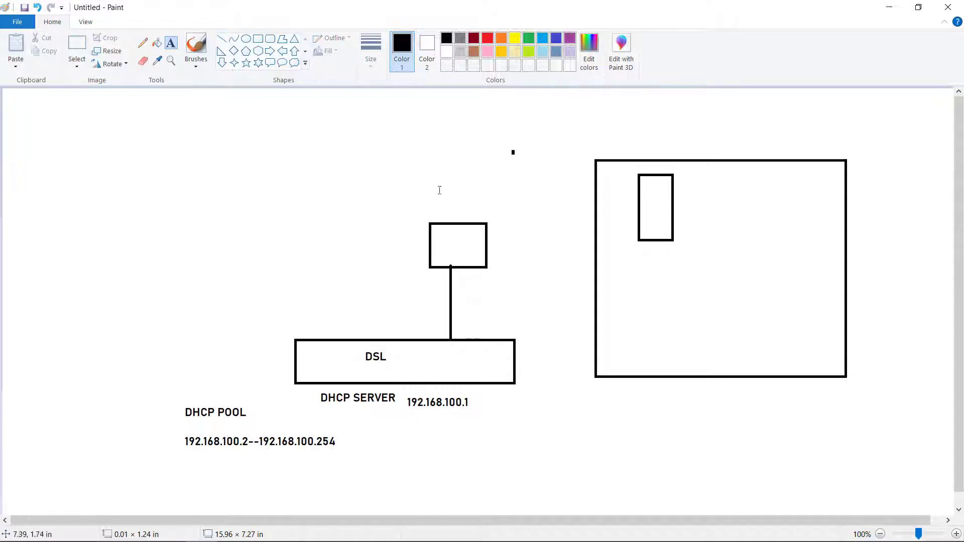
click(422, 193)
text(aut)
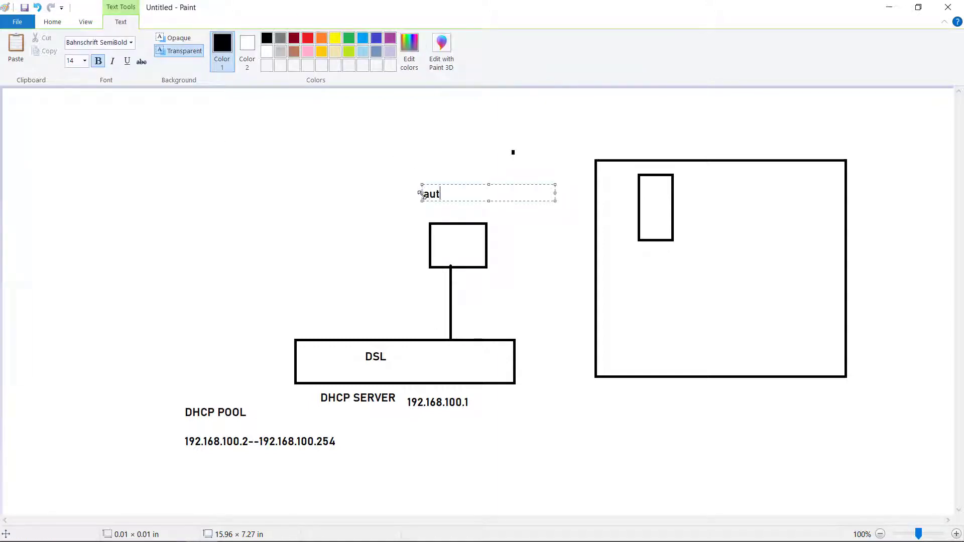
text(o)
click(182, 94)
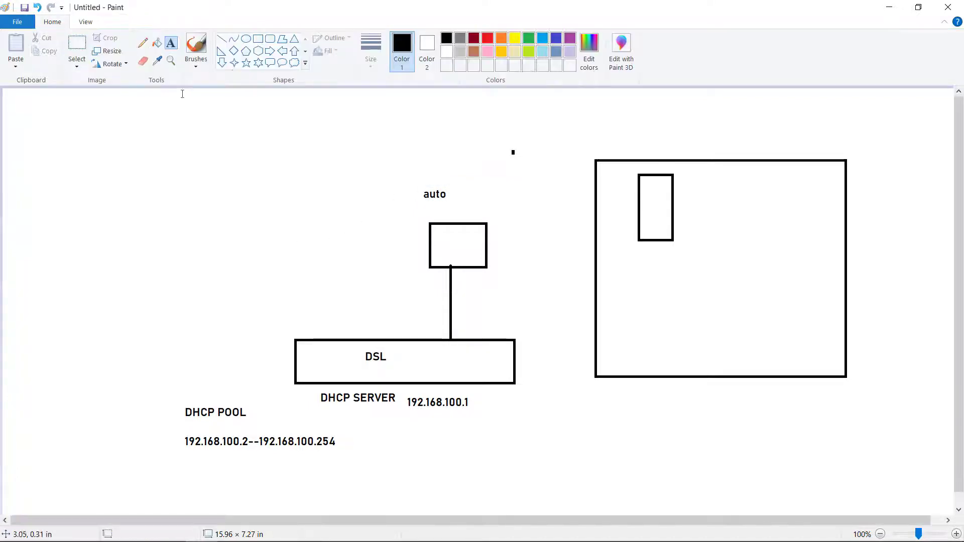
Draw a curved arrow to the small box and label it 192.168.100.3, D.G 192.168.100.1.
click(143, 45)
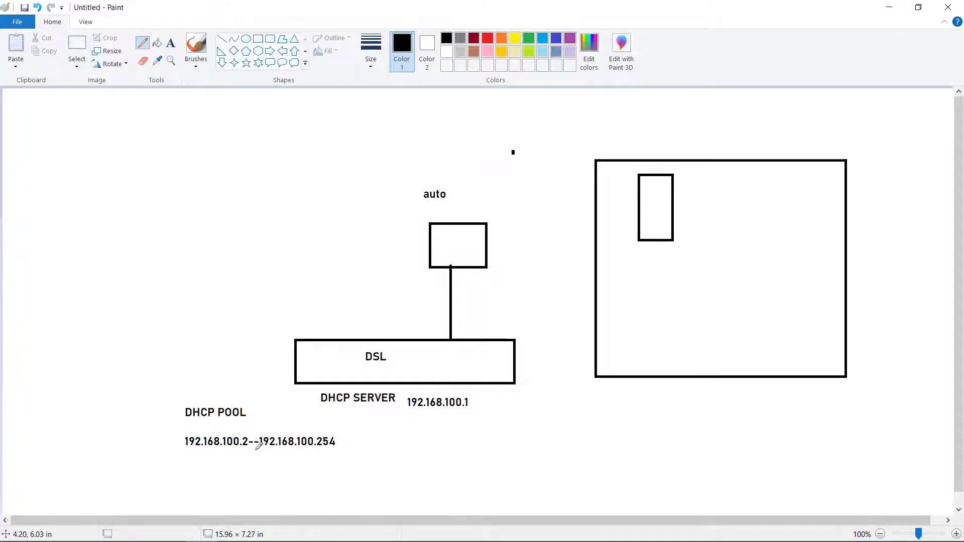
mouse_move(257, 450)
mouse_down()
mouse_move(268, 473)
mouse_move(415, 485)
mouse_move(531, 422)
mouse_move(540, 337)
mouse_move(490, 287)
mouse_move(500, 285)
mouse_up()
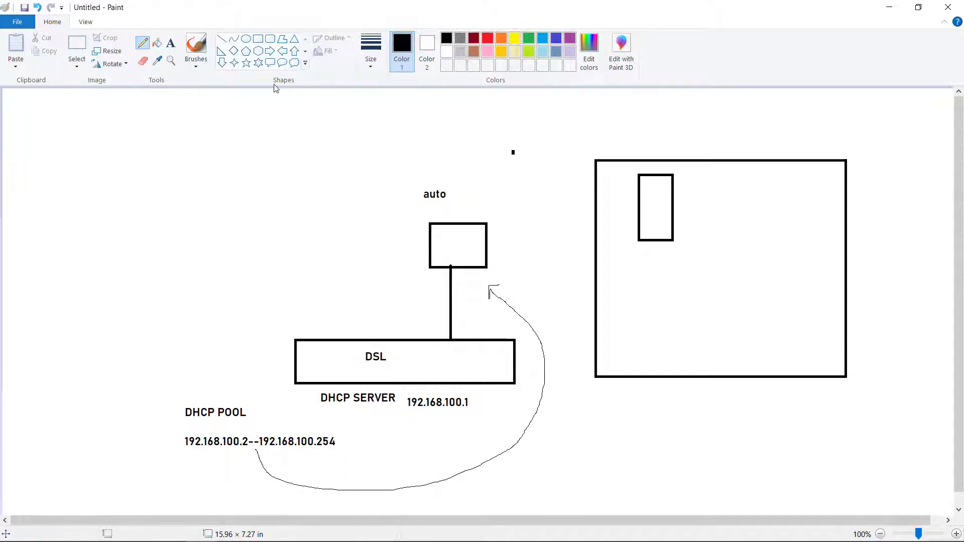
click(170, 43)
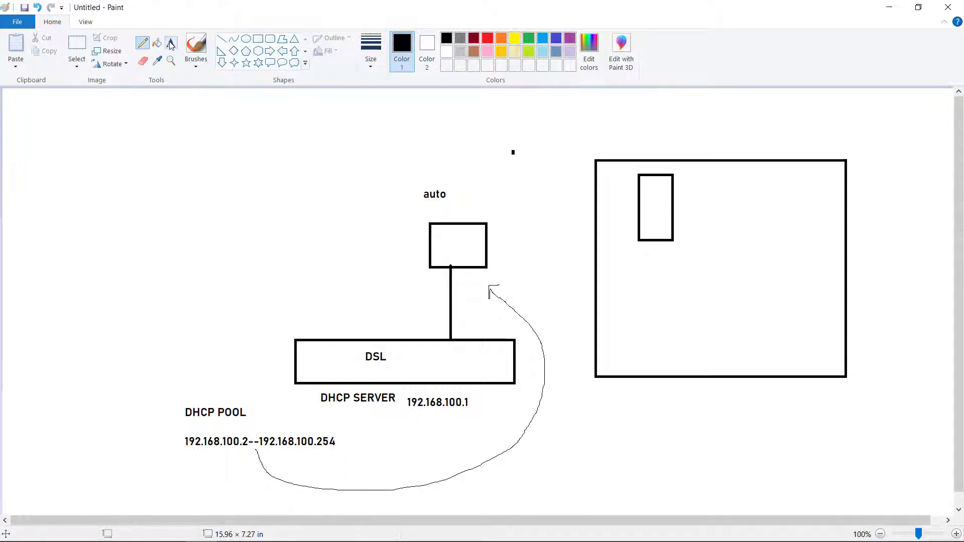
click(346, 251)
text(192.168.100.)
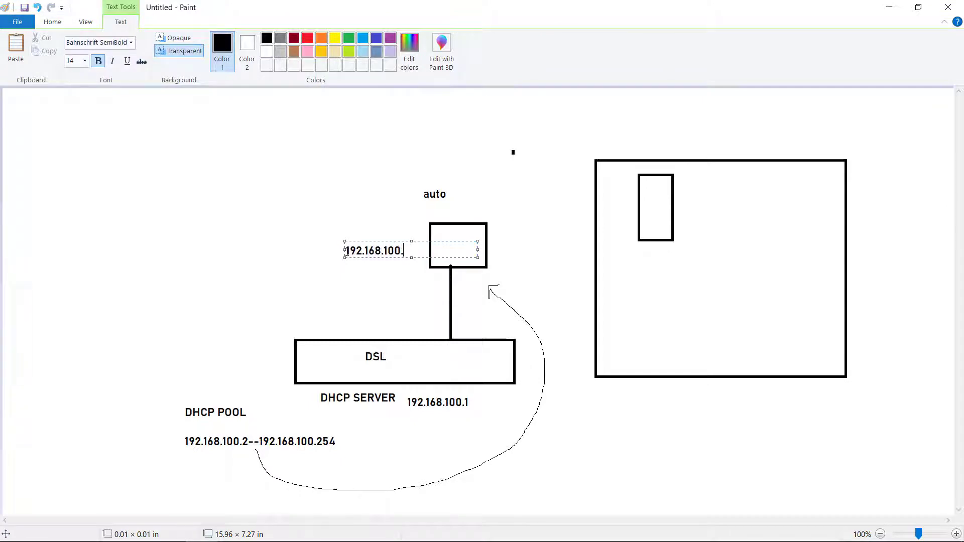
text(3)
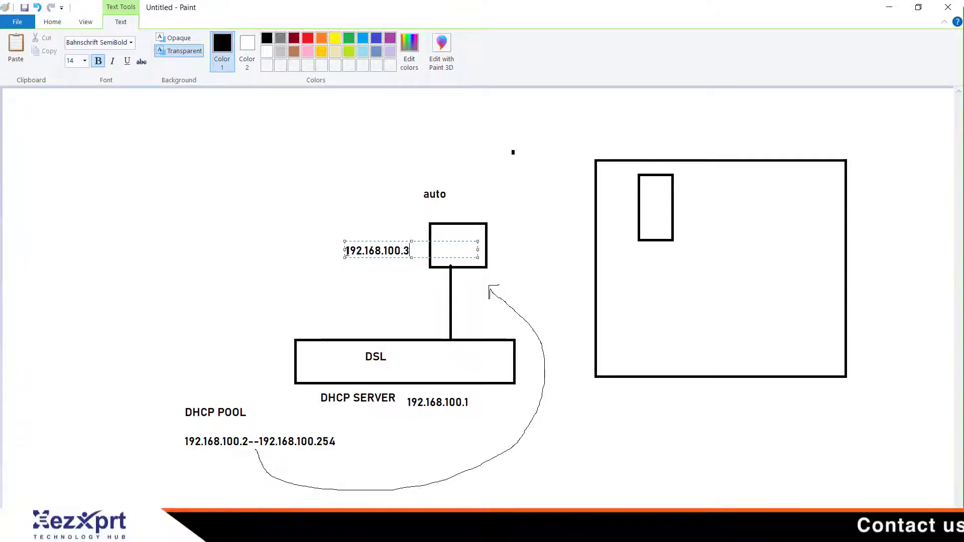
key(Return)
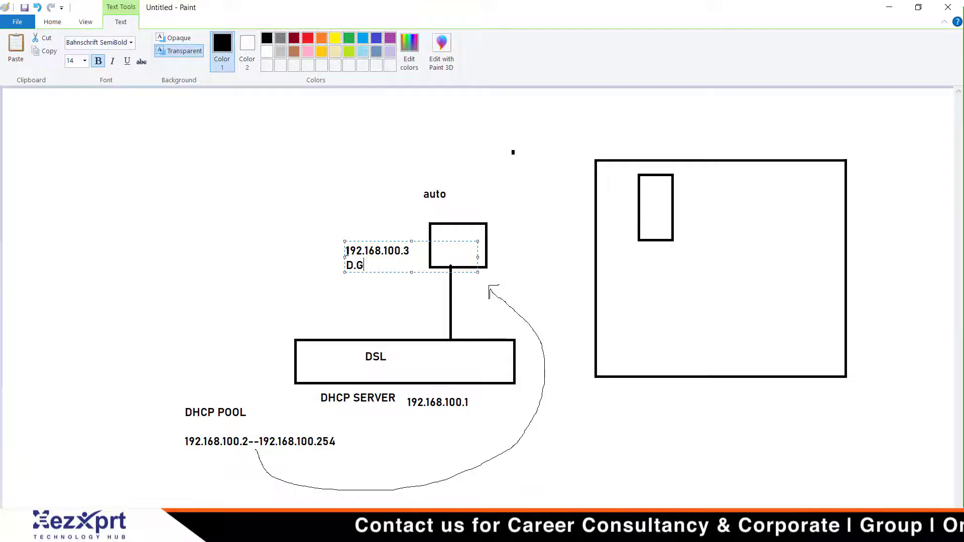
text(D.G 192.168.)
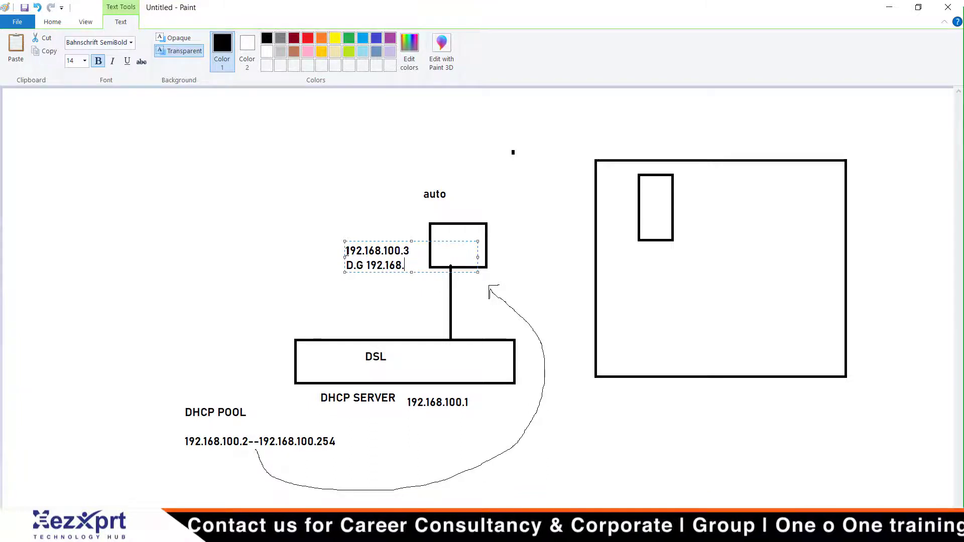
text(100.1)
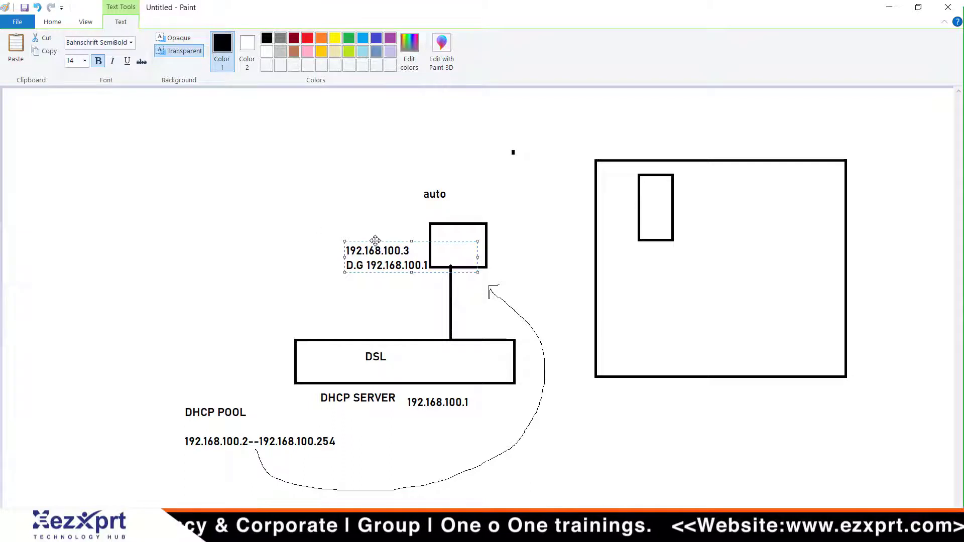
drag(376, 241, 334, 235)
click(258, 198)
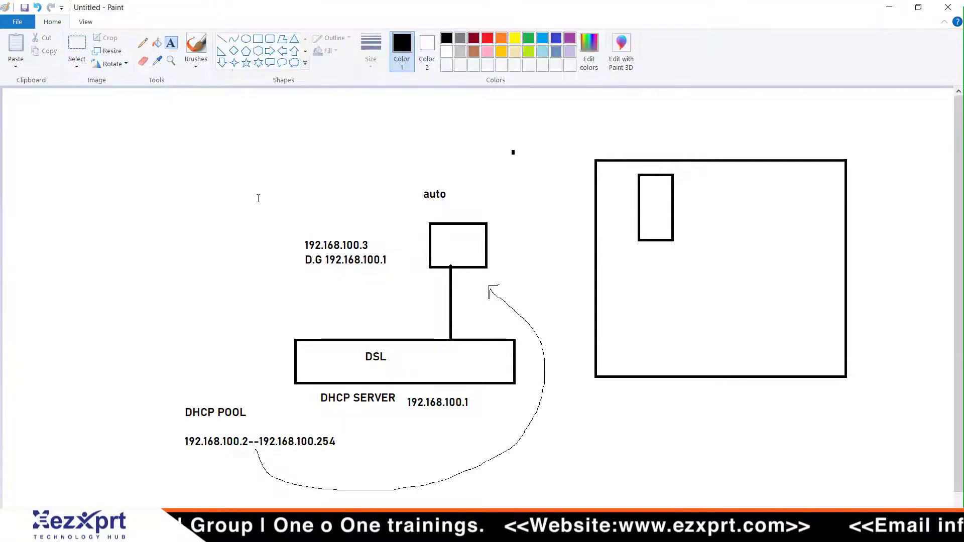
Tick the auto label and draw a thickest-width line from the inner box to the large box's edge.
click(140, 42)
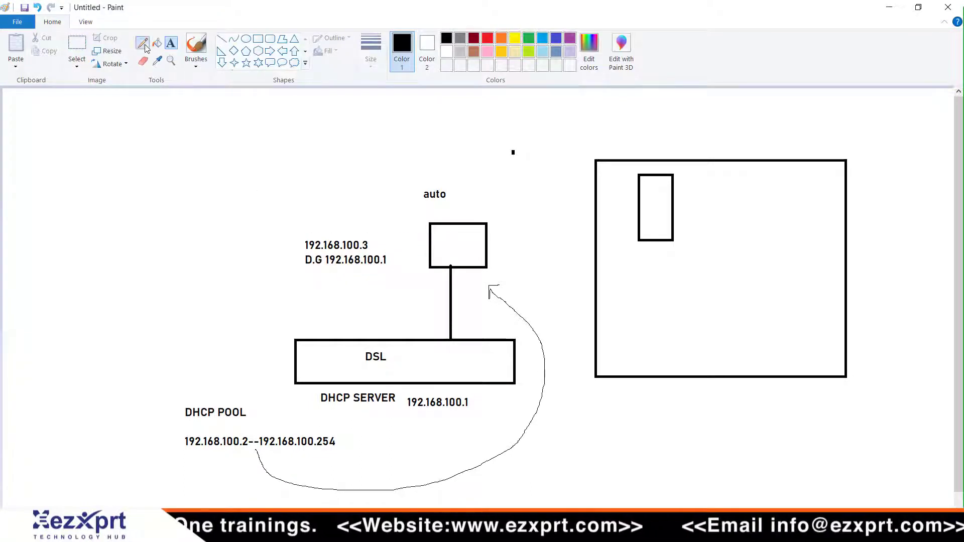
mouse_move(385, 176)
mouse_down()
mouse_move(398, 186)
mouse_move(417, 149)
mouse_up()
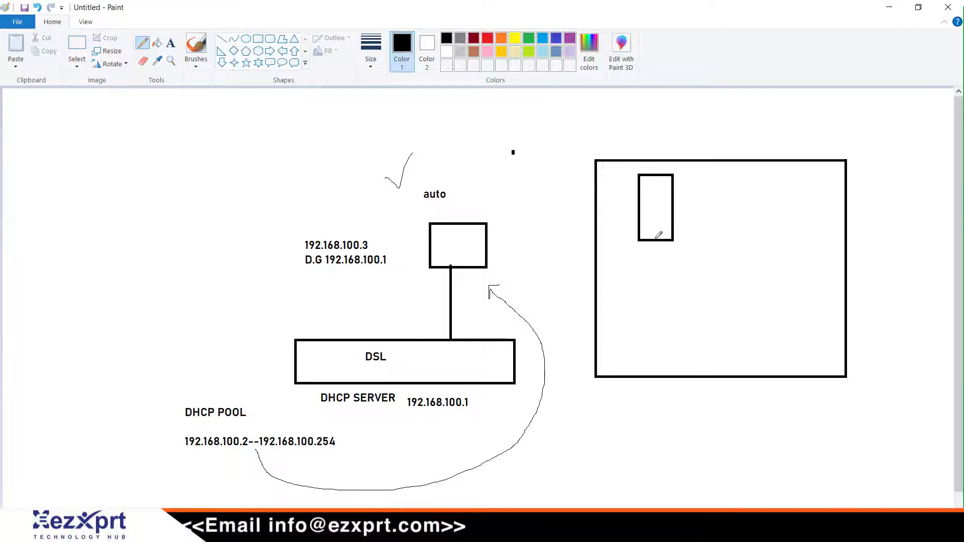
mouse_move(656, 243)
mouse_down()
mouse_move(671, 348)
mouse_move(595, 357)
mouse_up()
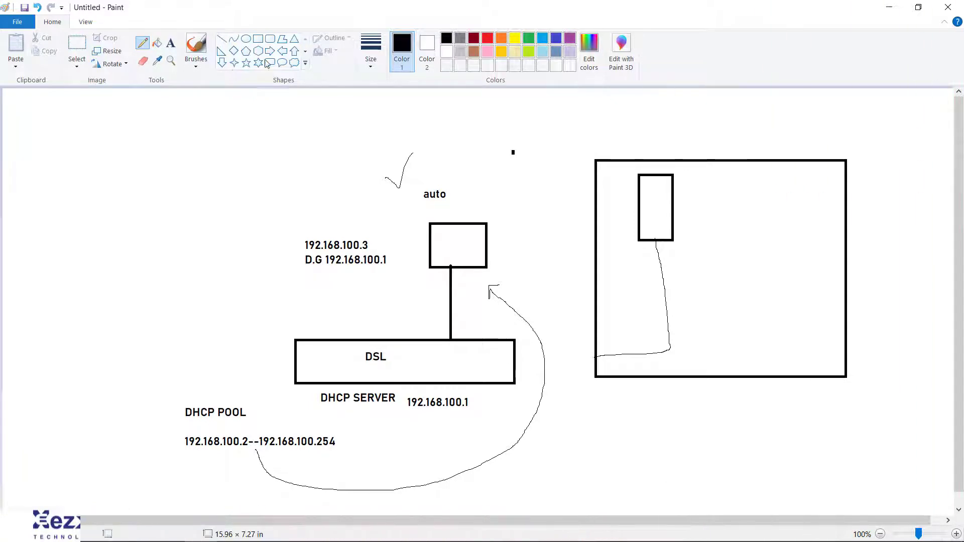
click(372, 50)
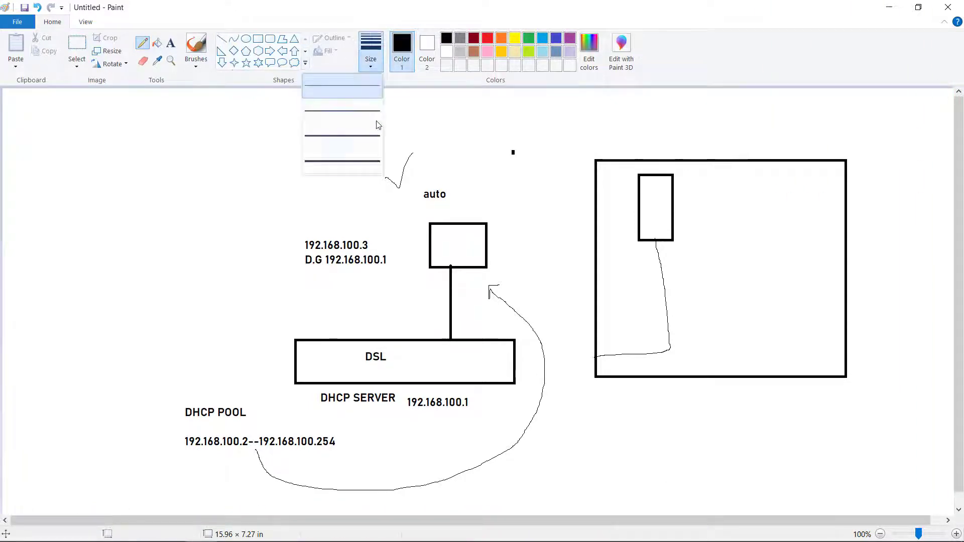
click(370, 161)
mouse_move(656, 239)
mouse_down()
mouse_move(675, 346)
mouse_move(597, 364)
mouse_move(600, 352)
mouse_up()
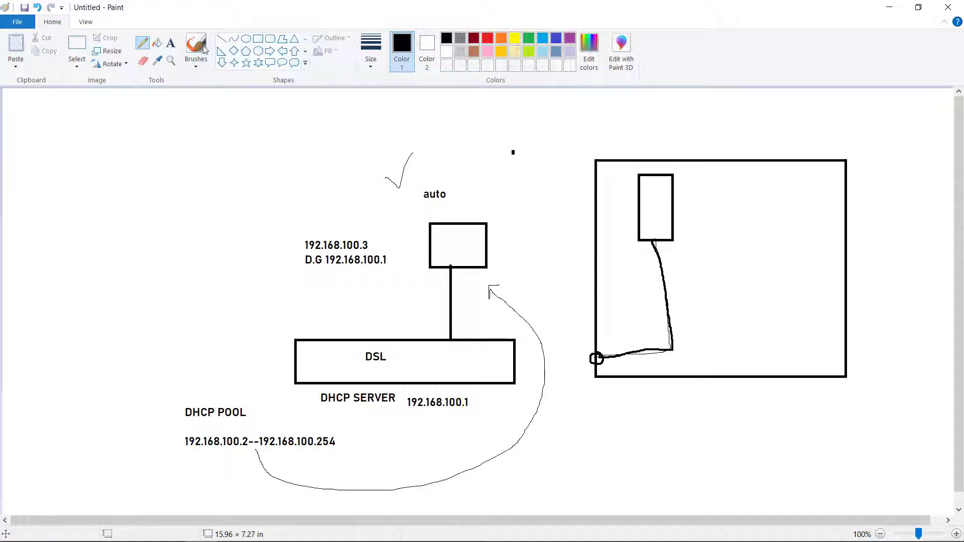
click(171, 44)
click(865, 358)
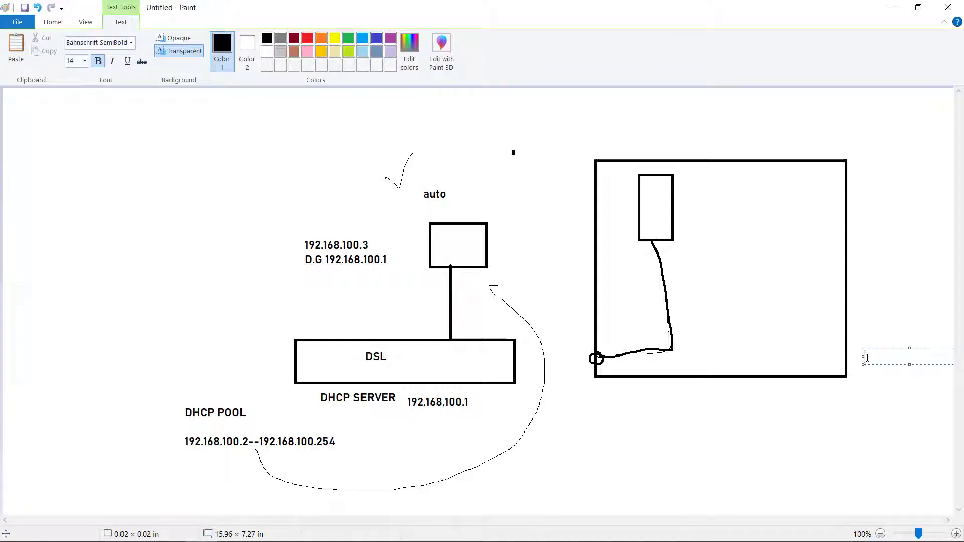
Label the large box HOST OS / WINDOWS 10.
text(host)
key(BackSpace)
key(BackSpace)
key(BackSpace)
text(HOST OS)
key(Return)
text(WINDOWS 10)
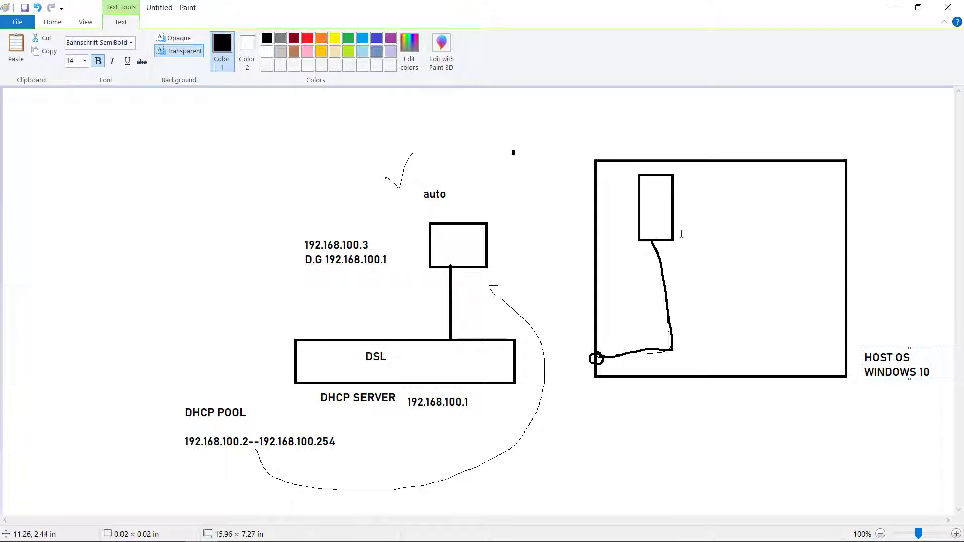
click(696, 191)
Label the inner box EVE-NG-OF (UBUNTU) with GUEST OS beneath it.
click(686, 192)
text(EVE)
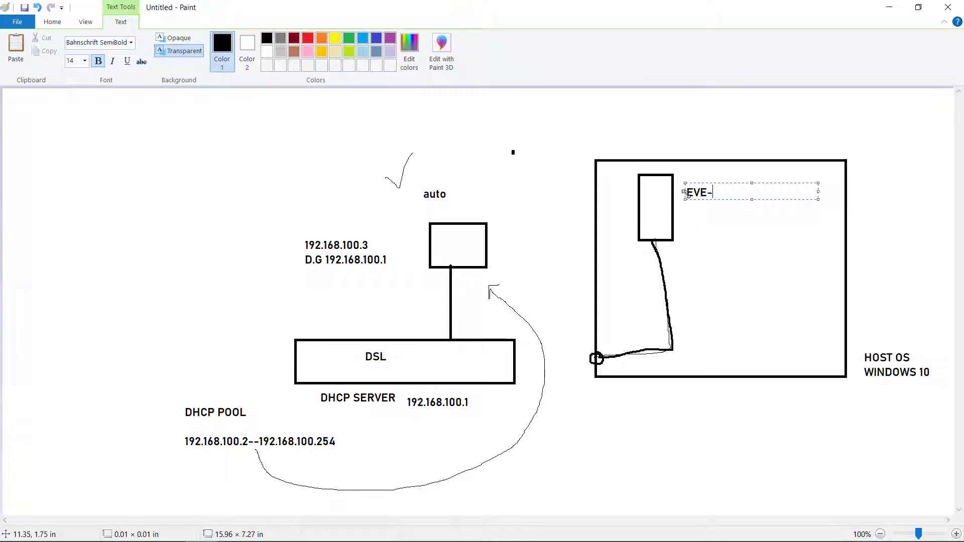
text(-NG-OF (UBUNTU)
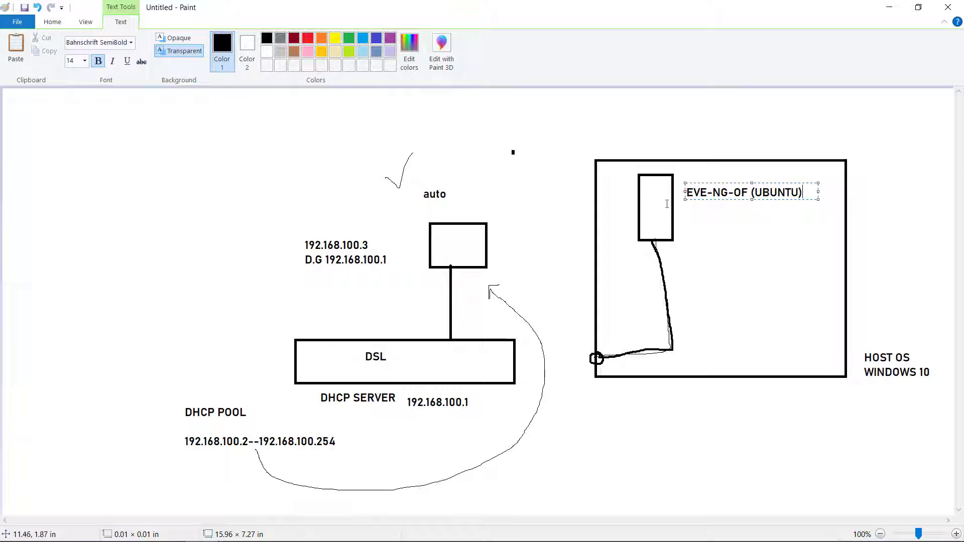
click(237, 97)
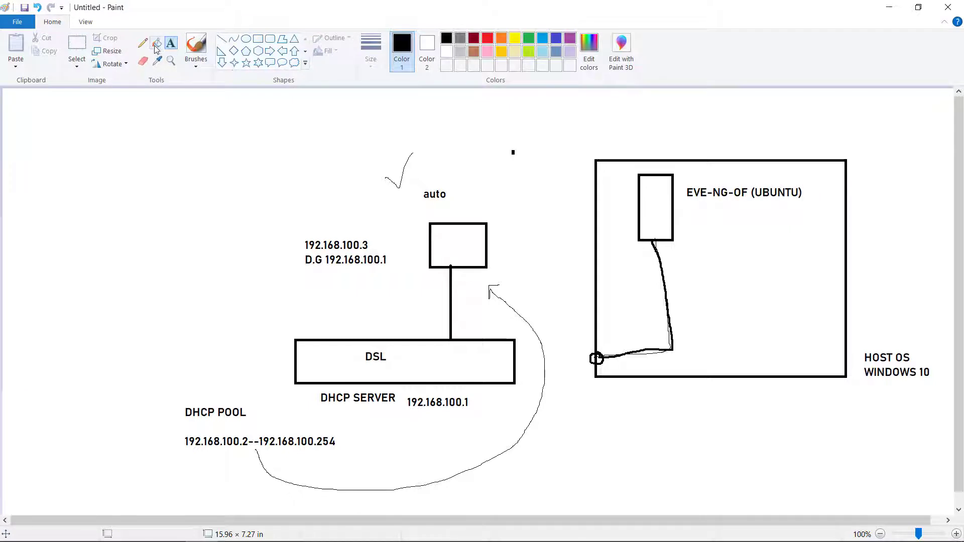
click(691, 208)
text(gUES)
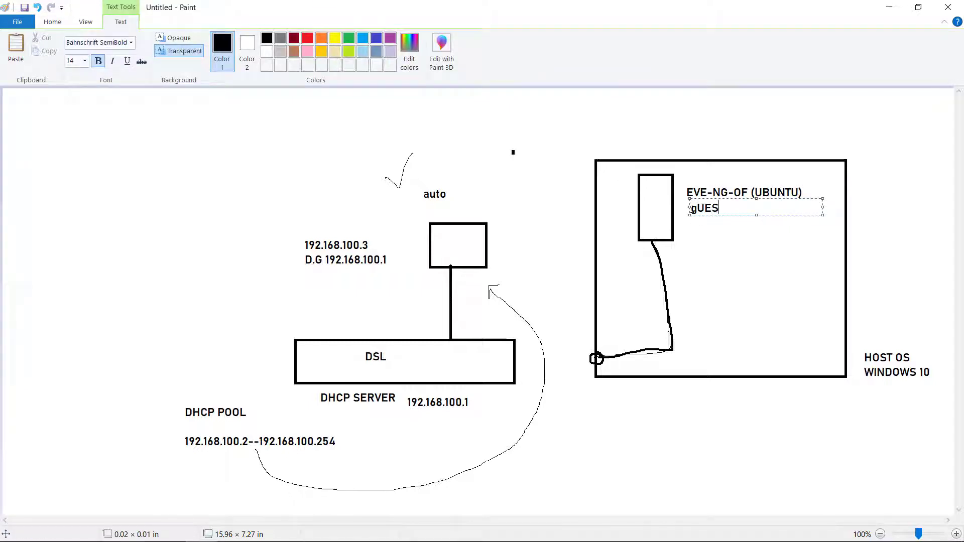
key(BackSpace)
key(BackSpace)
key(BackSpace)
key(BackSpace)
text(guest)
key(BackSpace)
key(BackSpace)
key(BackSpace)
key(BackSpace)
key(BackSpace)
key(BackSpace)
text(GUESST OS)
click(531, 232)
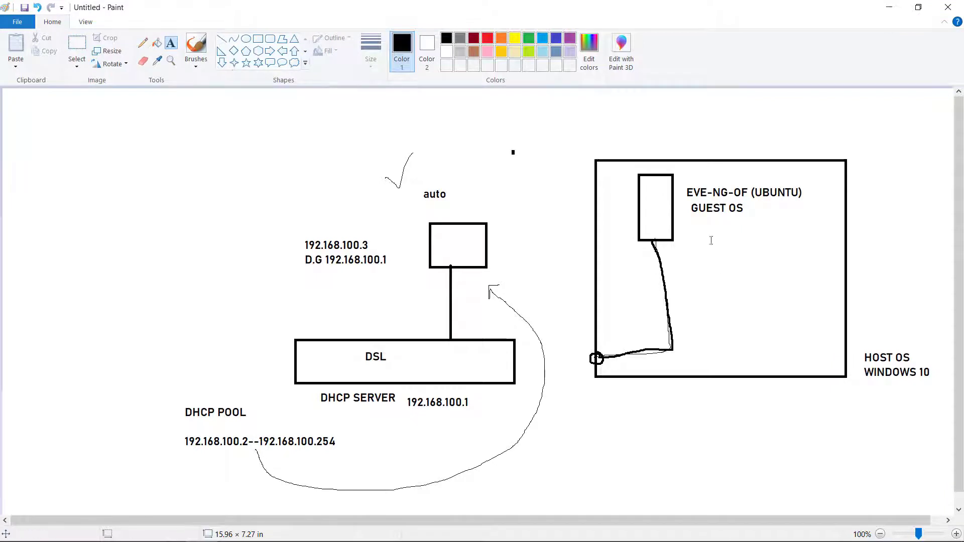
Add a DHCP label below GUEST OS.
click(693, 221)
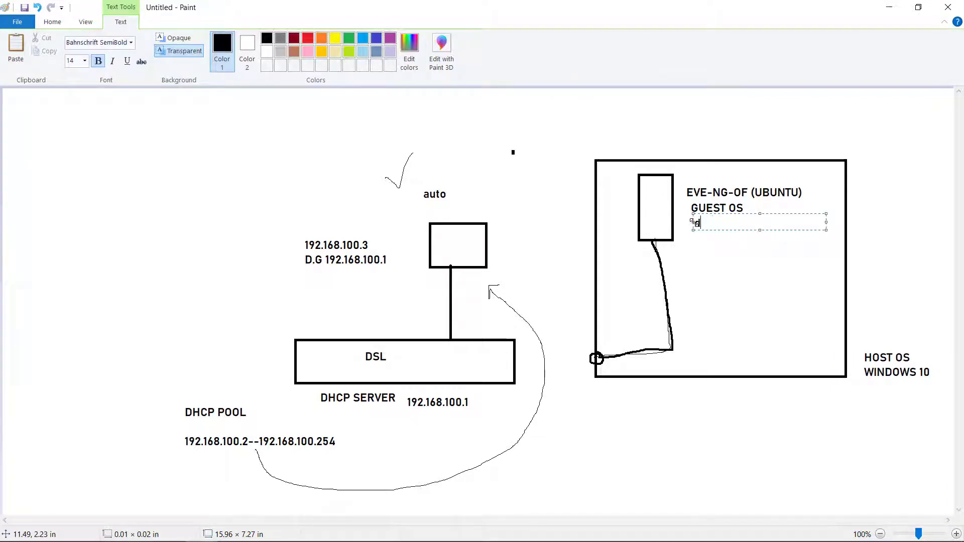
text(DHCP)
click(513, 201)
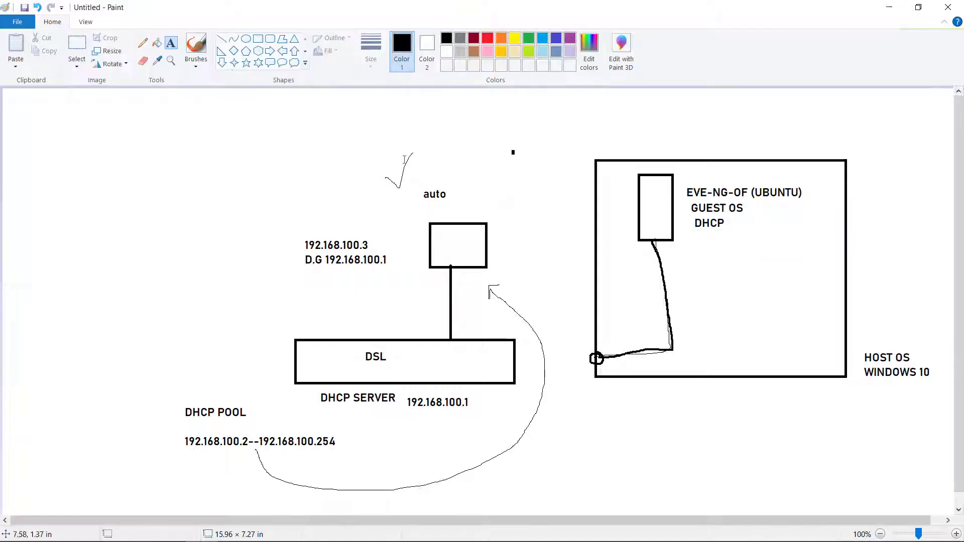
click(143, 43)
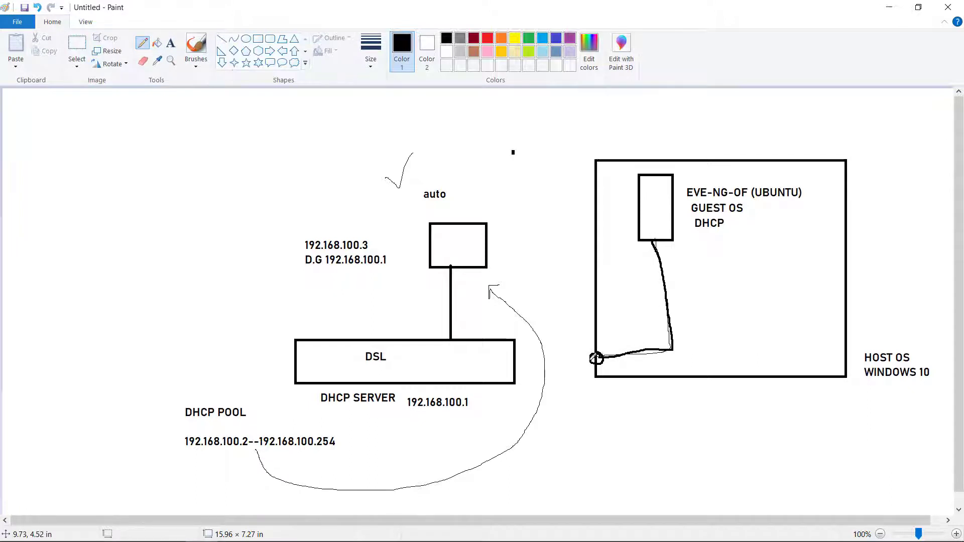
Connect the host box to the DSL box and label the guest 192.168.100.4, D.G 192.168.100.1.
drag(593, 360, 518, 360)
drag(595, 354, 597, 351)
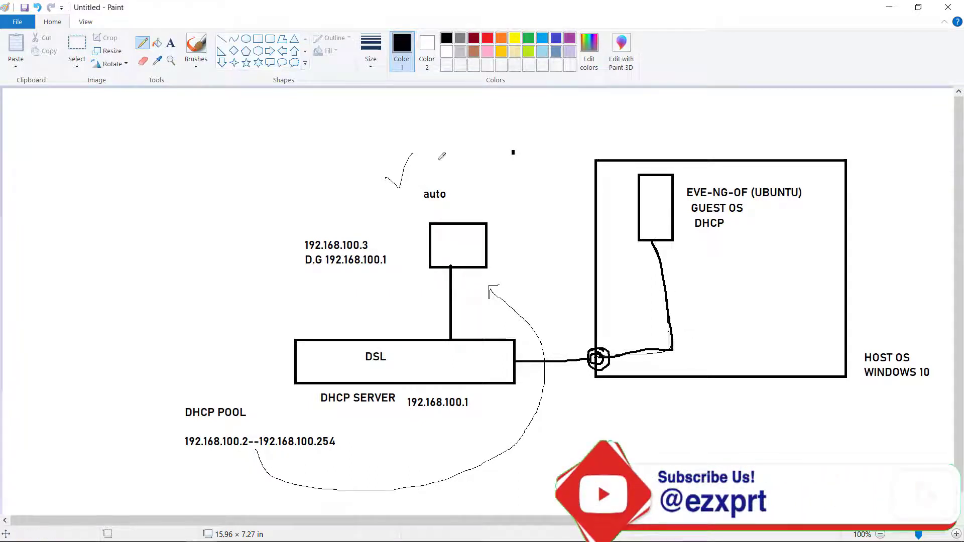
click(171, 42)
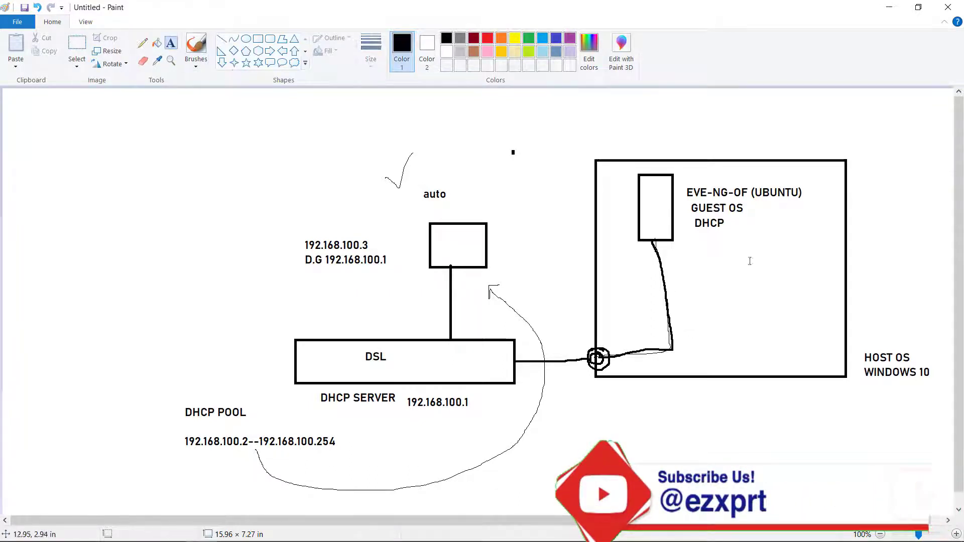
click(686, 238)
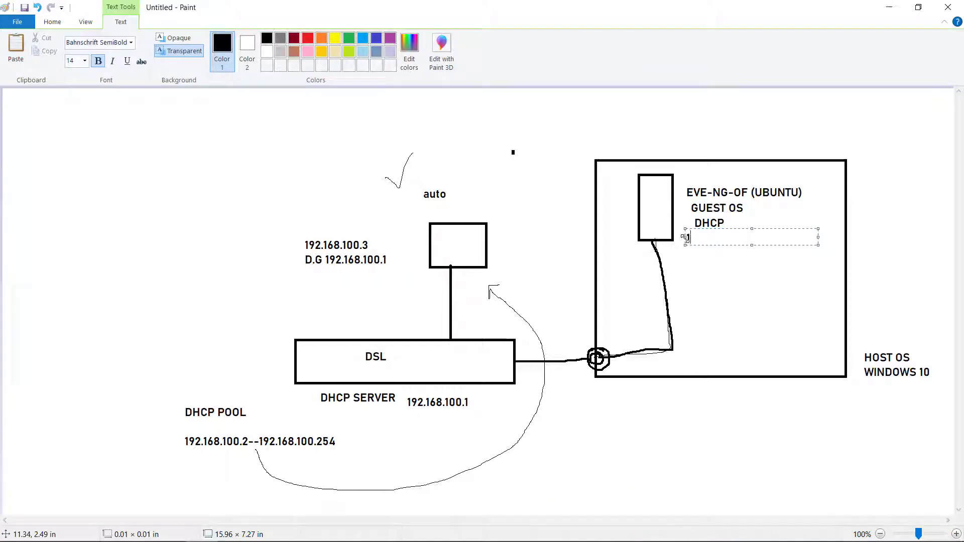
text(192.168)
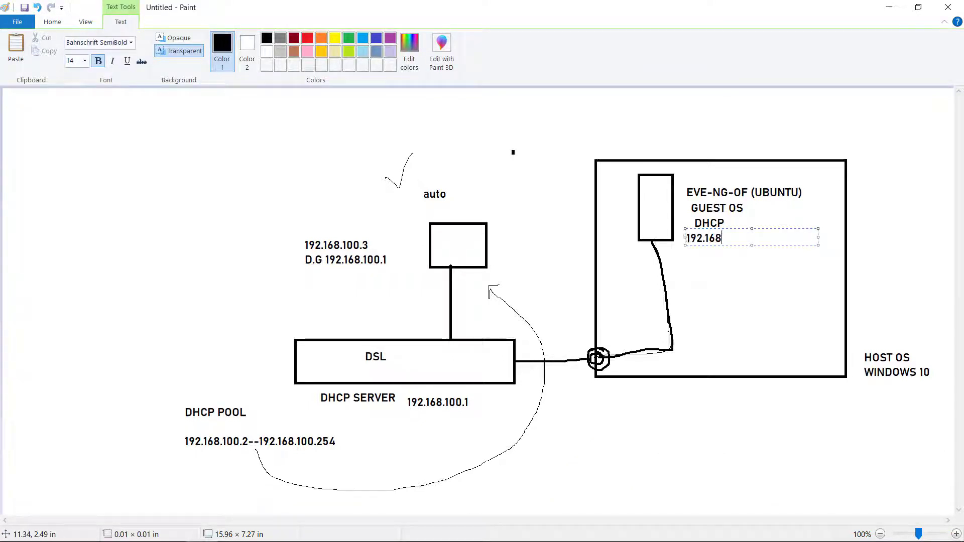
text(.100.4)
key(Return)
text(d.)
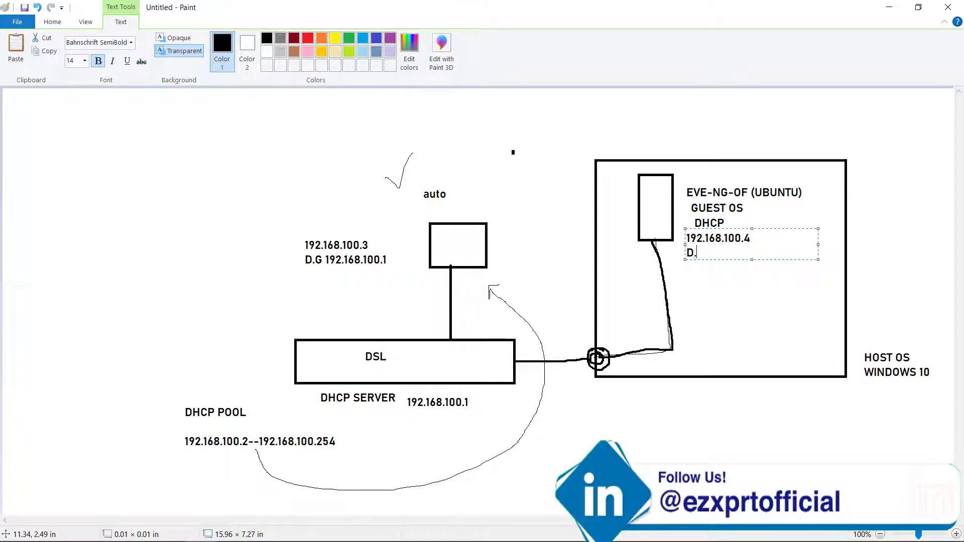
text(G 192.168.100.1)
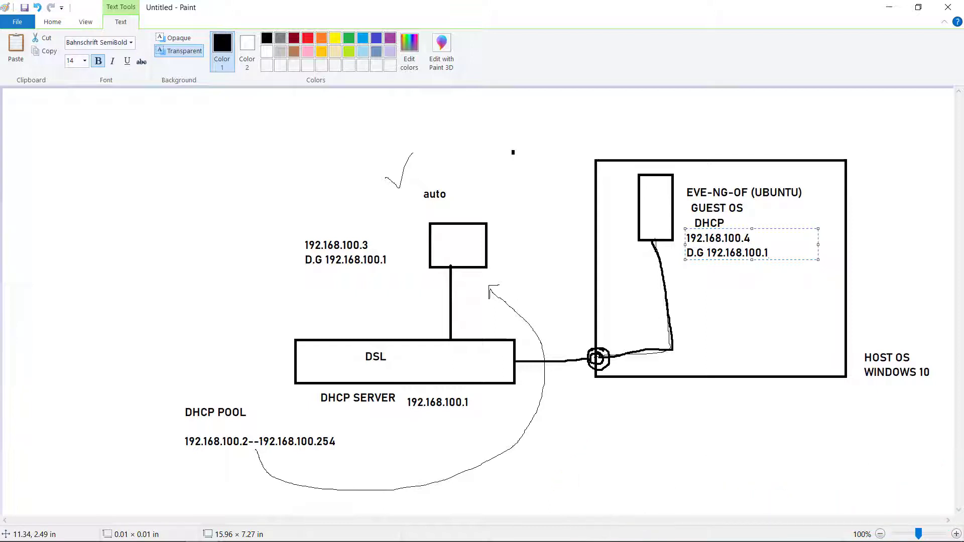
click(546, 327)
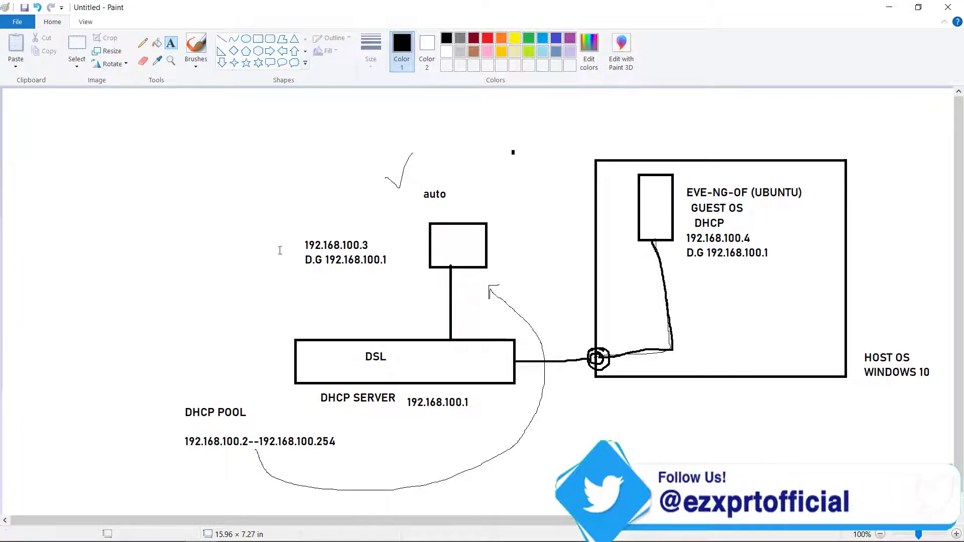
Thicken the DSL-to-host line and draw ticks by auto and atop the guest OS box.
click(143, 43)
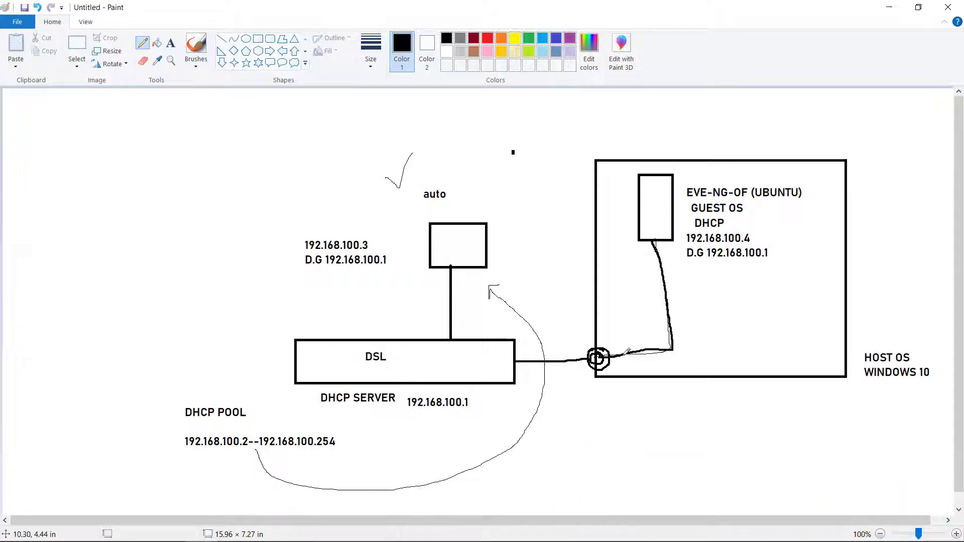
mouse_move(628, 352)
mouse_down()
mouse_move(523, 358)
mouse_move(627, 353)
mouse_up()
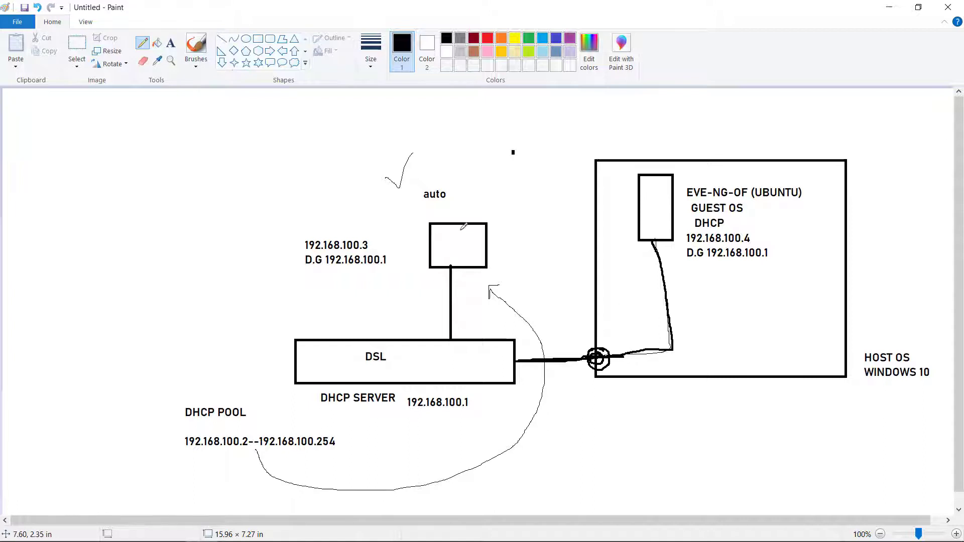
drag(435, 212, 455, 200)
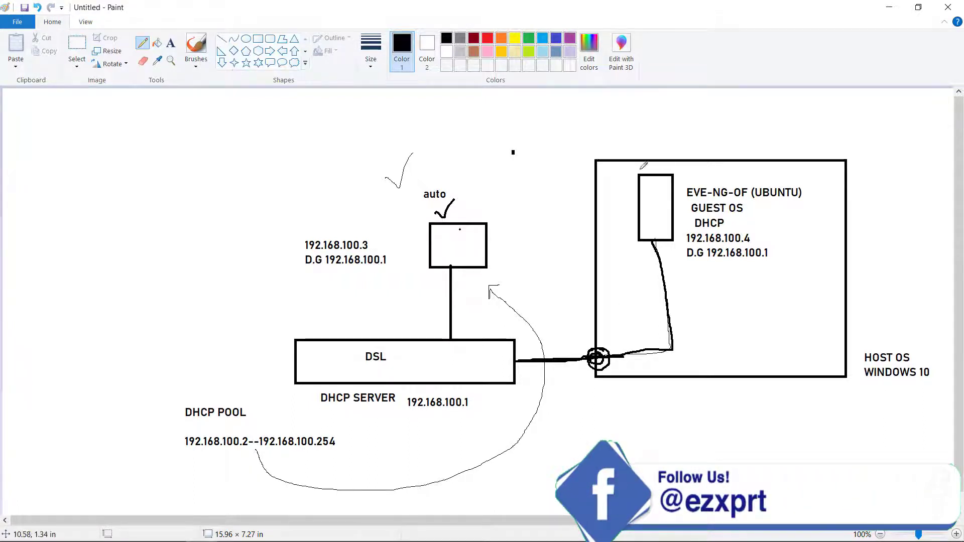
drag(641, 169, 660, 153)
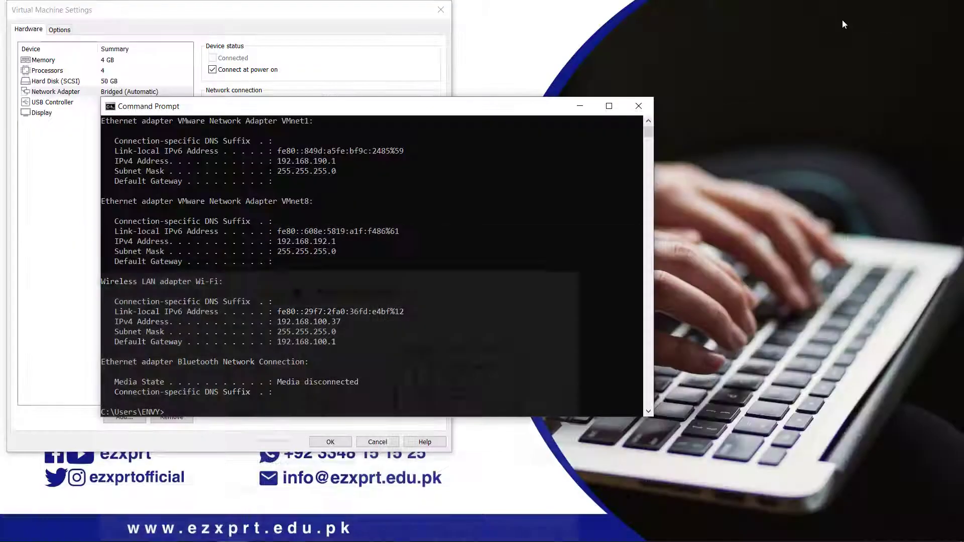
Enable 'Replicate physical network connection state' on EVE-NG-VM's bridged network adapter.
click(49, 241)
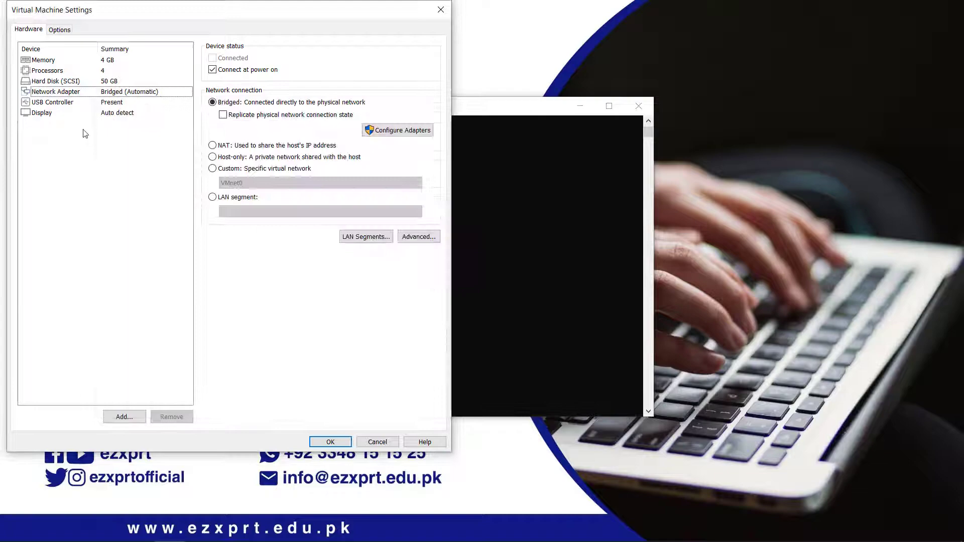
click(44, 95)
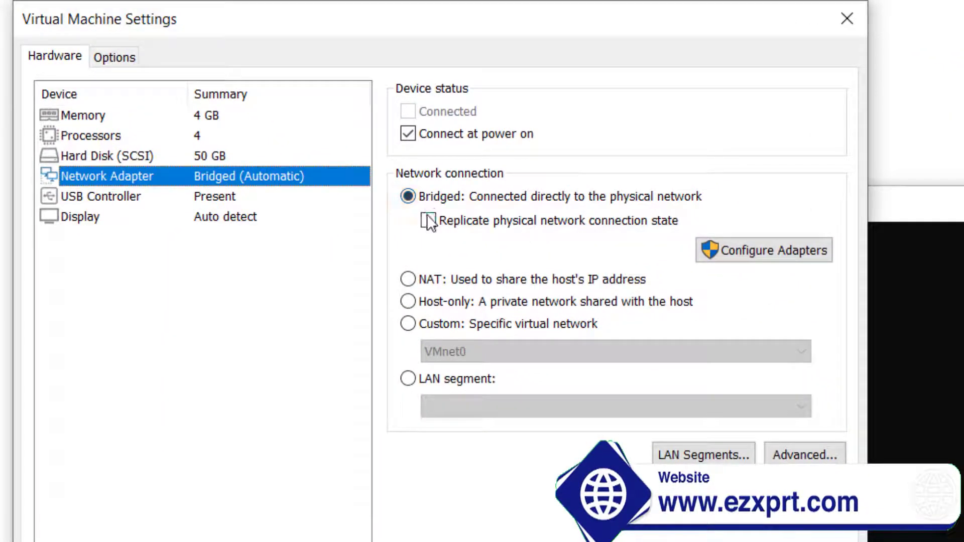
click(428, 221)
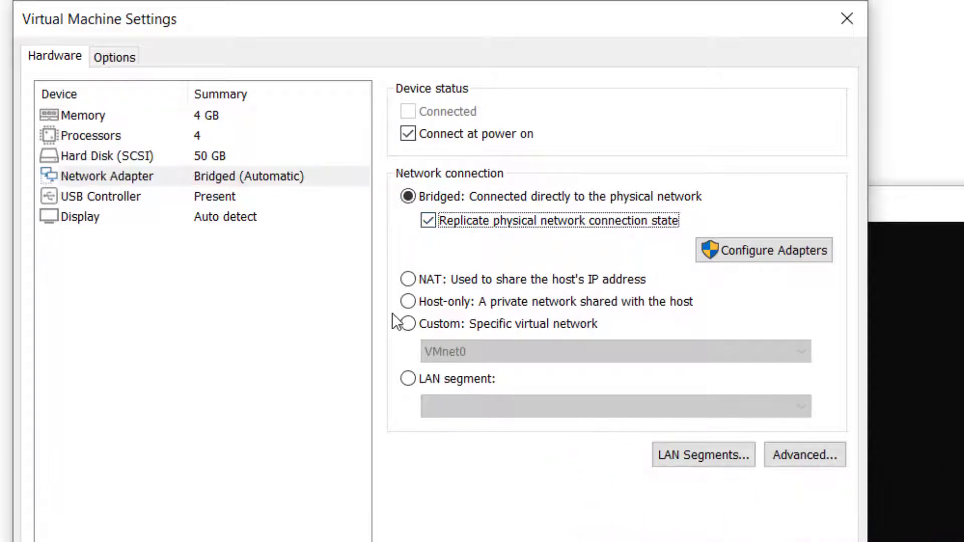
key(alt+Tab)
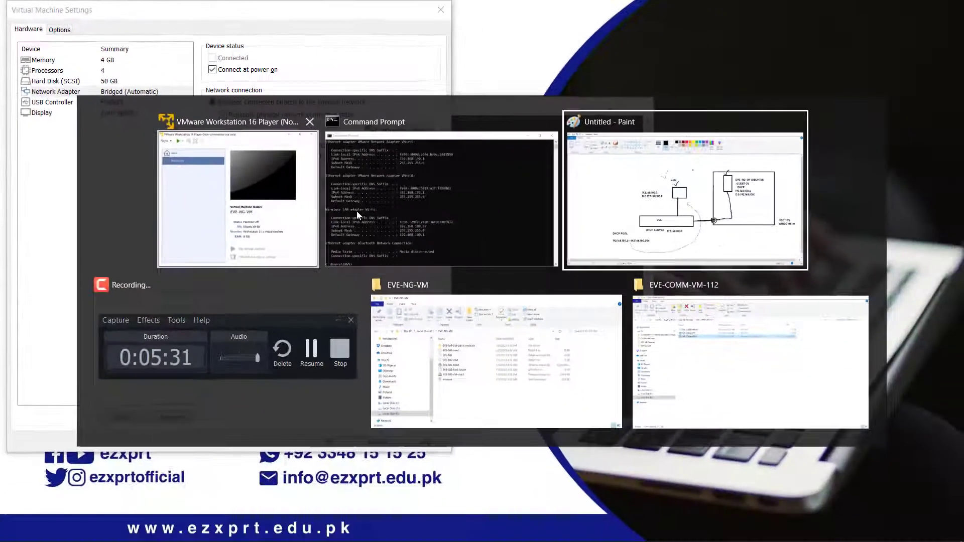
key(alt+Tab)
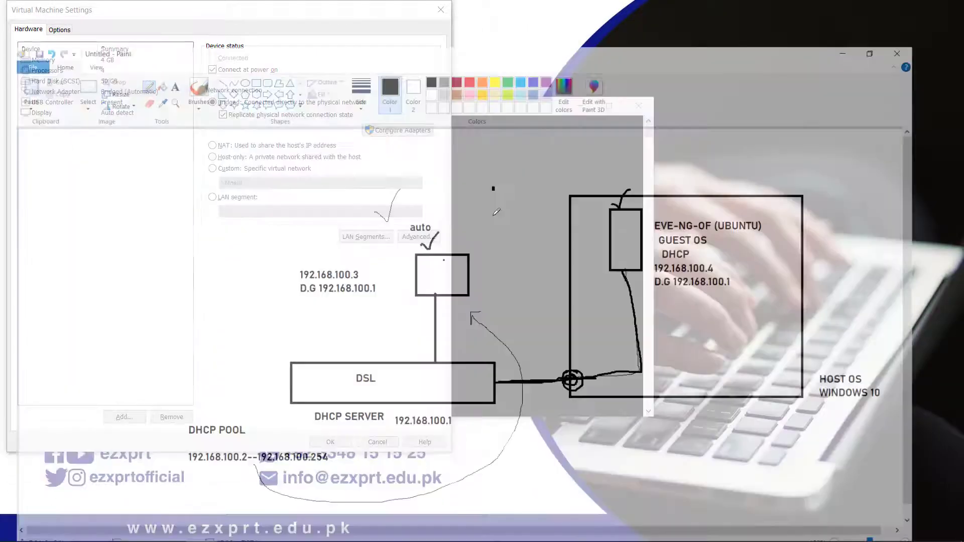
Cross out the DSL-to-host link, tick the guest OS box, and return to VMware's network settings.
mouse_move(572, 347)
mouse_down()
mouse_move(568, 368)
mouse_move(568, 359)
mouse_move(576, 371)
mouse_up()
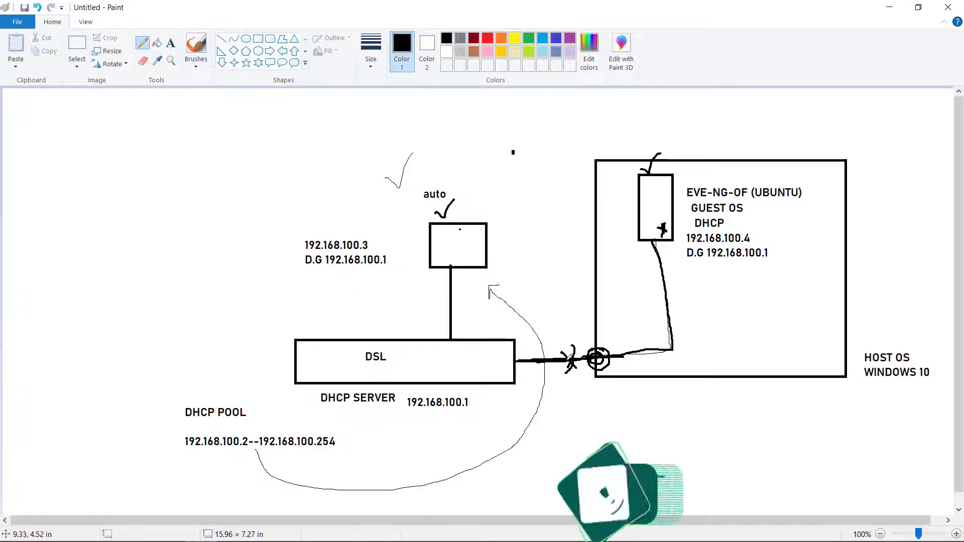
drag(659, 213, 670, 208)
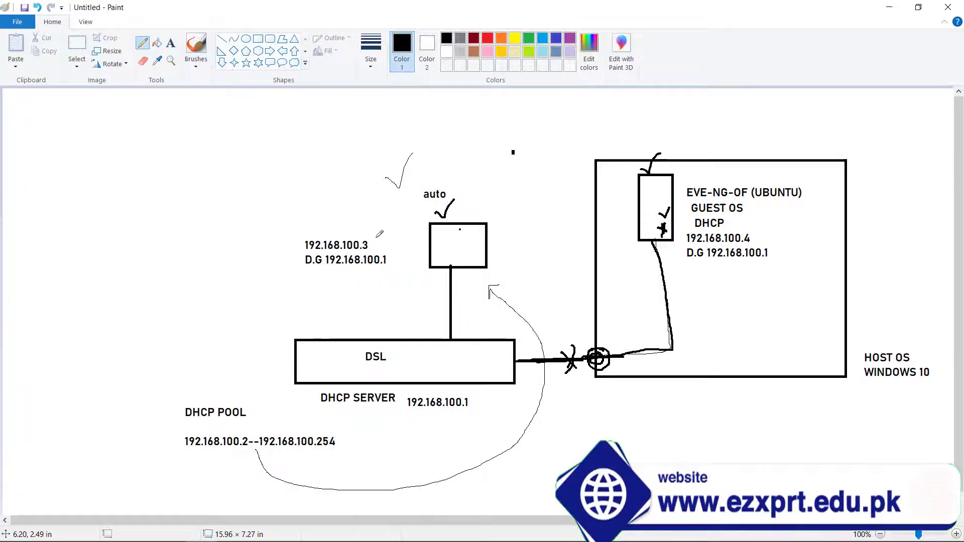
key(alt+Tab)
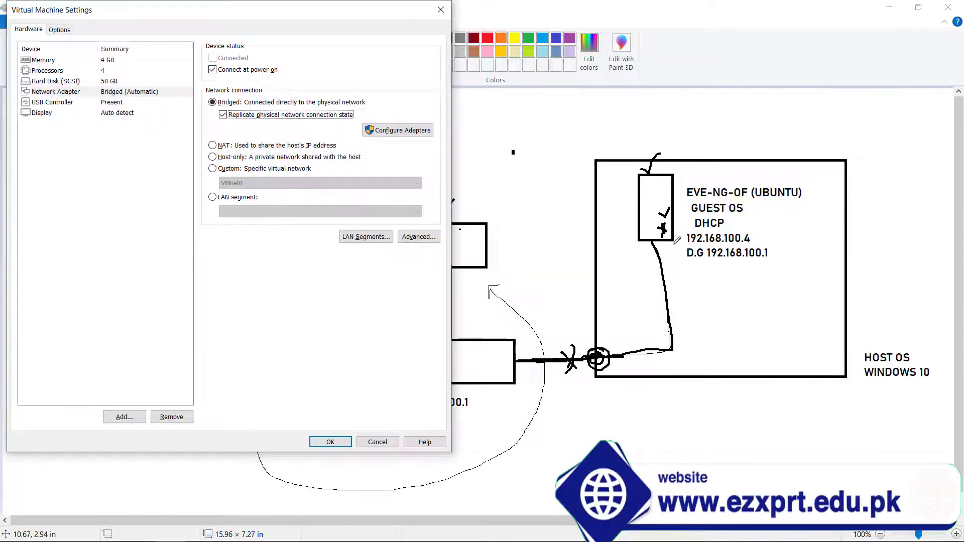
click(221, 147)
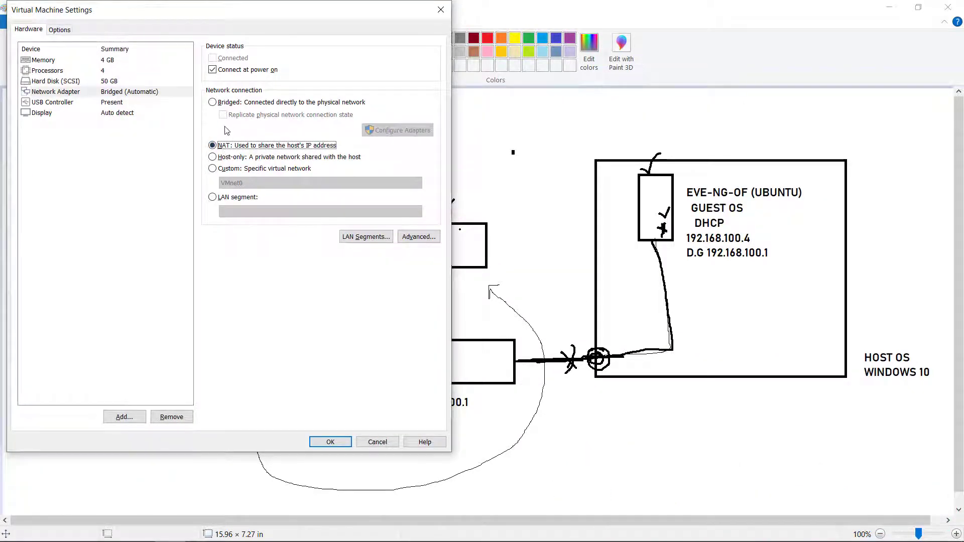
Set the adapter to Bridged, save the VM settings, and power on EVE-NG-VM.
click(212, 102)
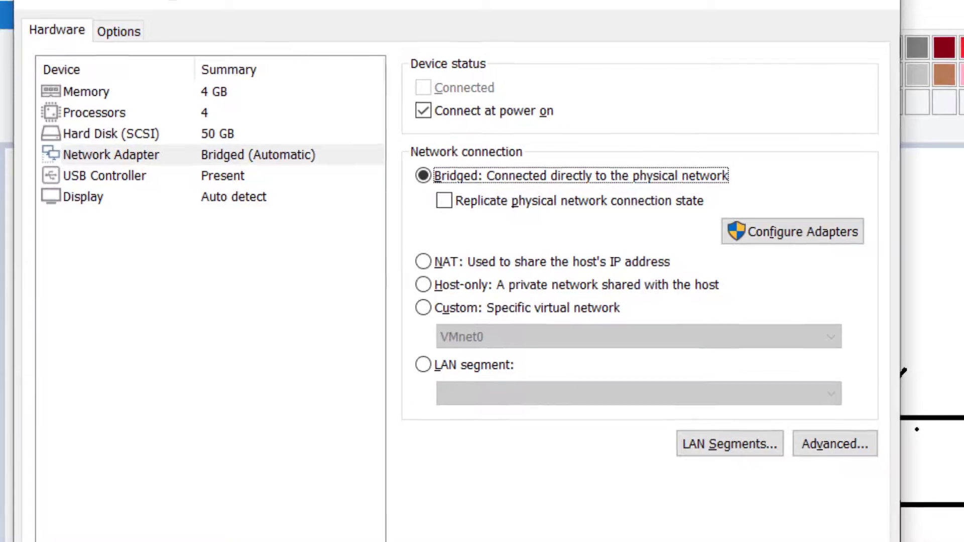
key(Return)
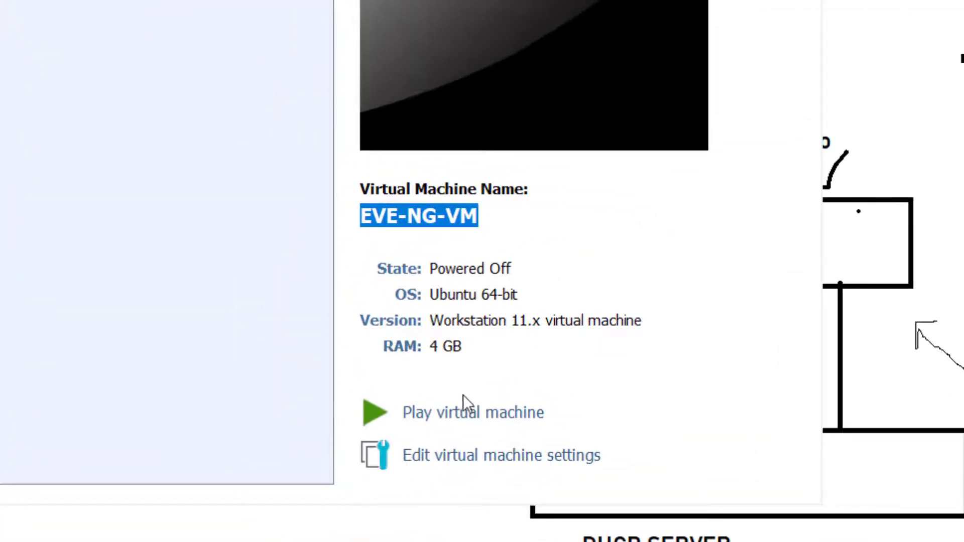
click(431, 422)
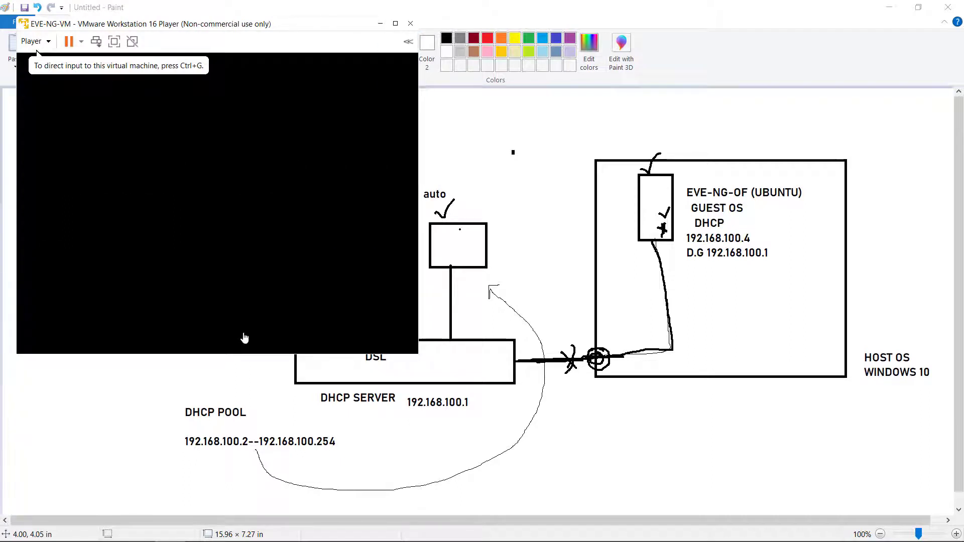
Move the VMware Player window right and wait for EVE-NG's eve-ng login prompt at 192.168.100.64.
mouse_move(106, 540)
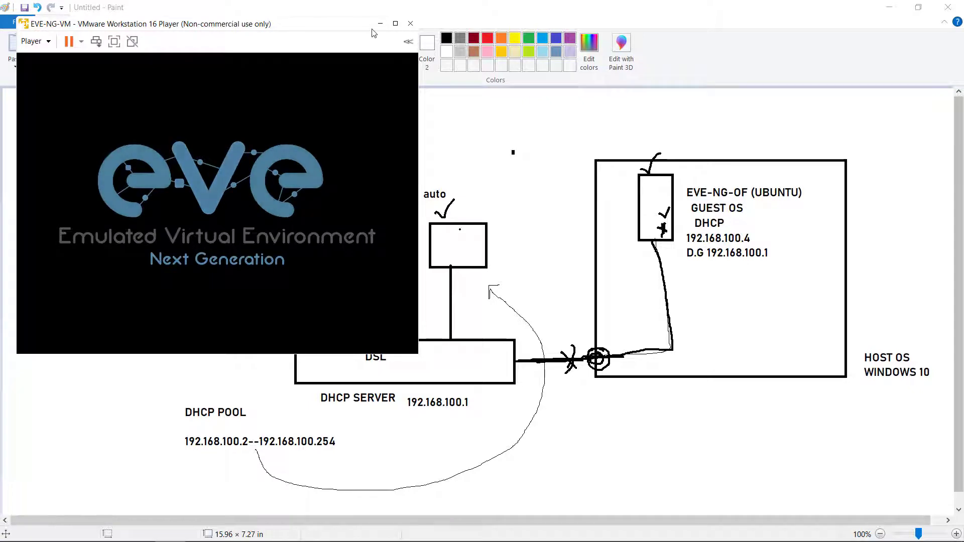
drag(254, 26, 435, 28)
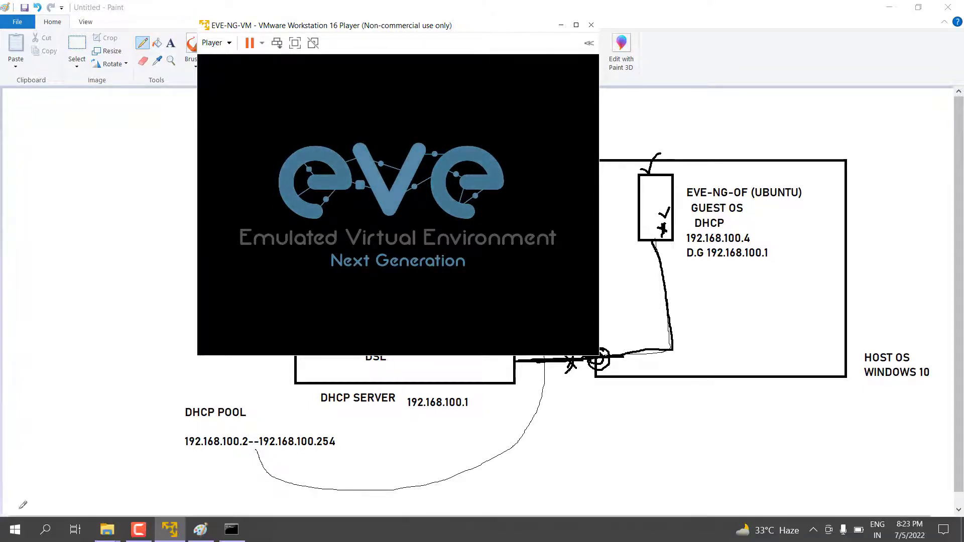
click(910, 535)
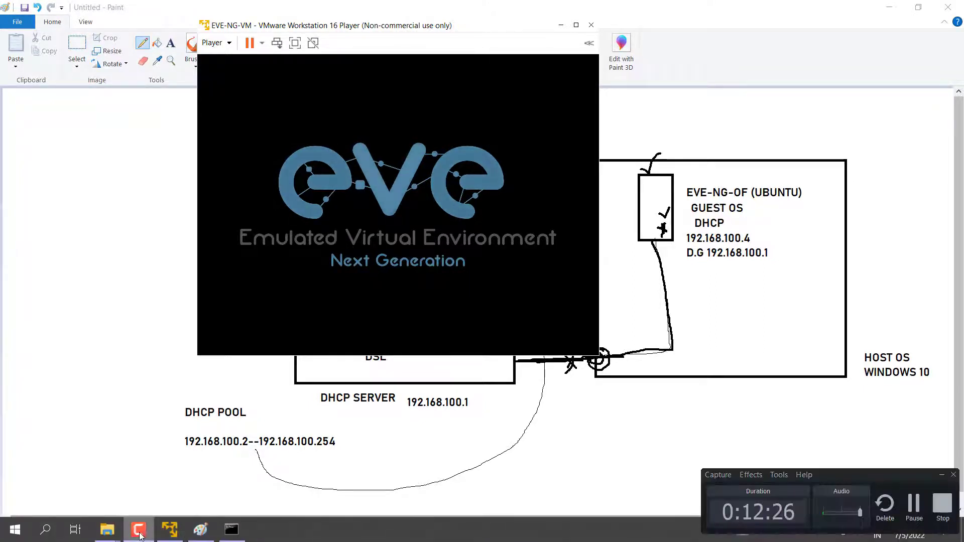
click(910, 503)
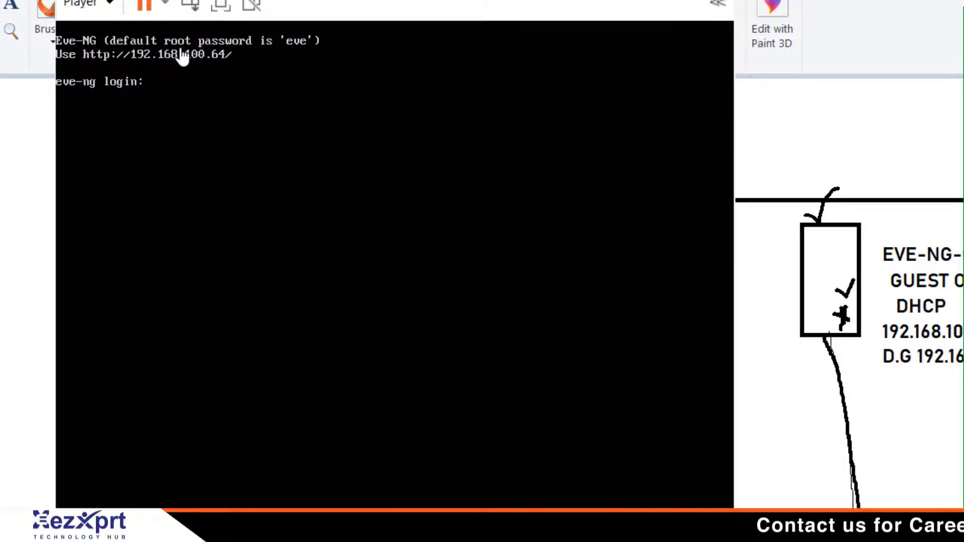
Log in to the EVE-NG console as root with the default password.
click(181, 100)
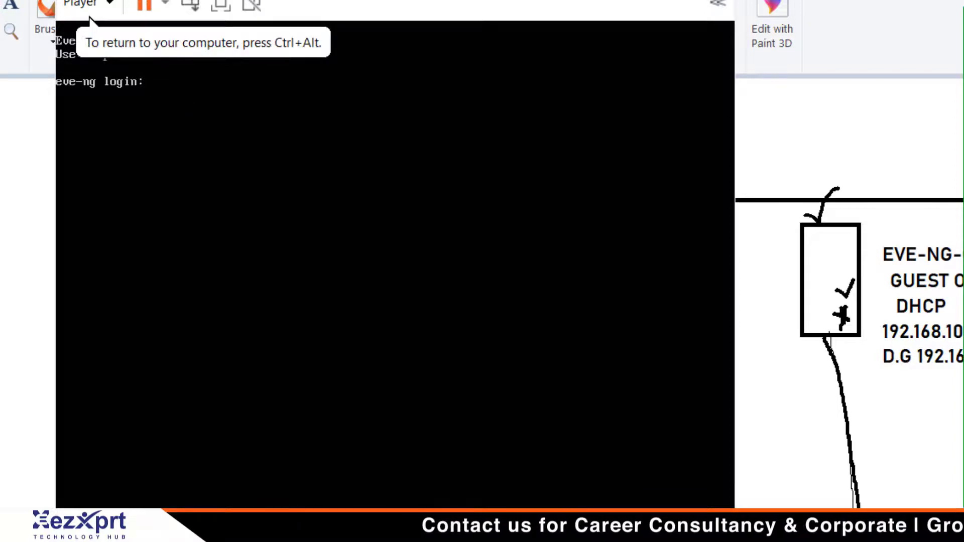
text(root)
key(Return)
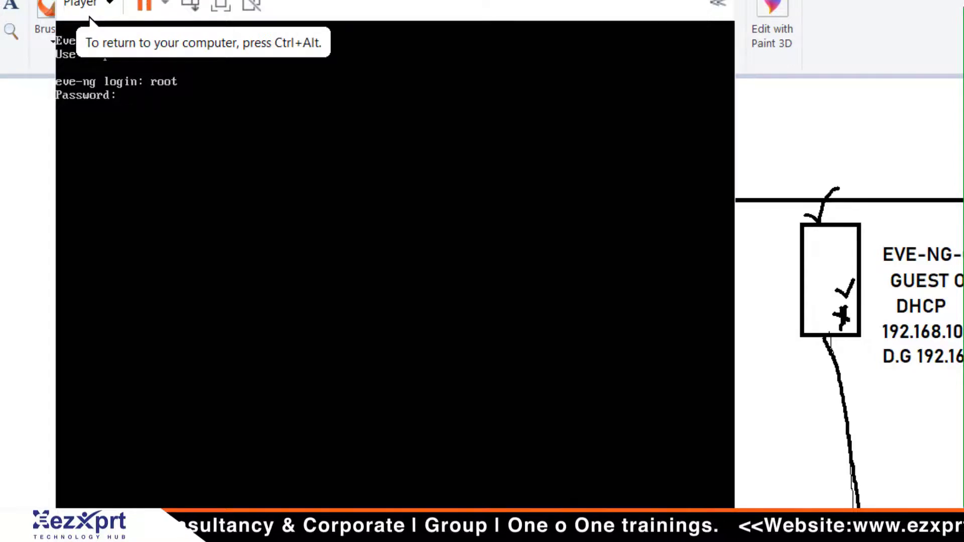
text(eve)
key(Return)
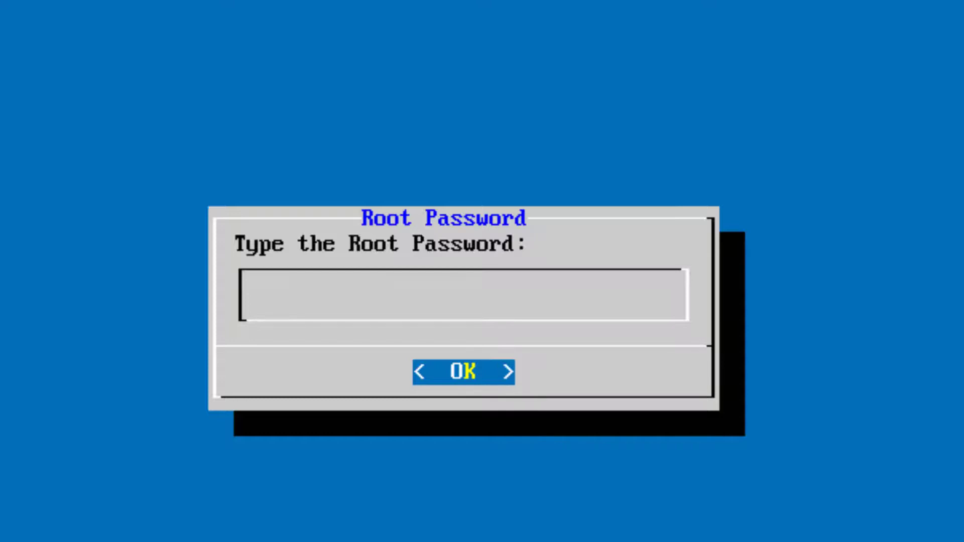
Confirm the root password twice, set the hostname to EVE-NG and accept domain example.com.
key(Return)
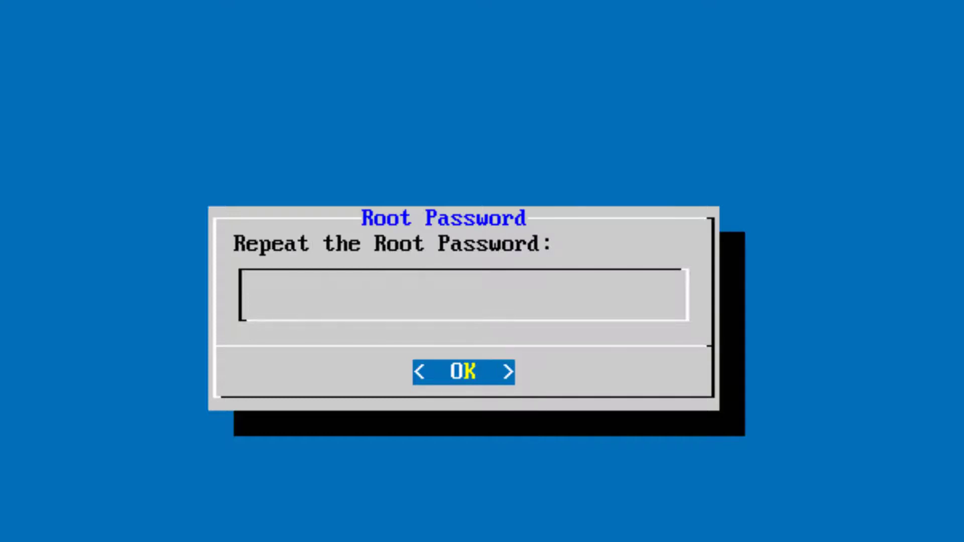
key(Return)
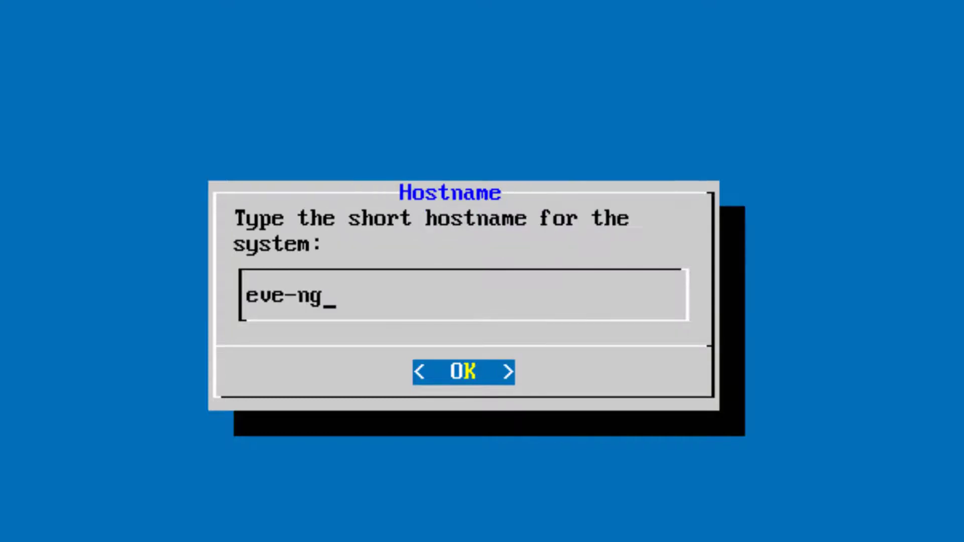
key(BackSpace)
key(BackSpace)
key(BackSpace)
key(BackSpace)
key(BackSpace)
key(BackSpace)
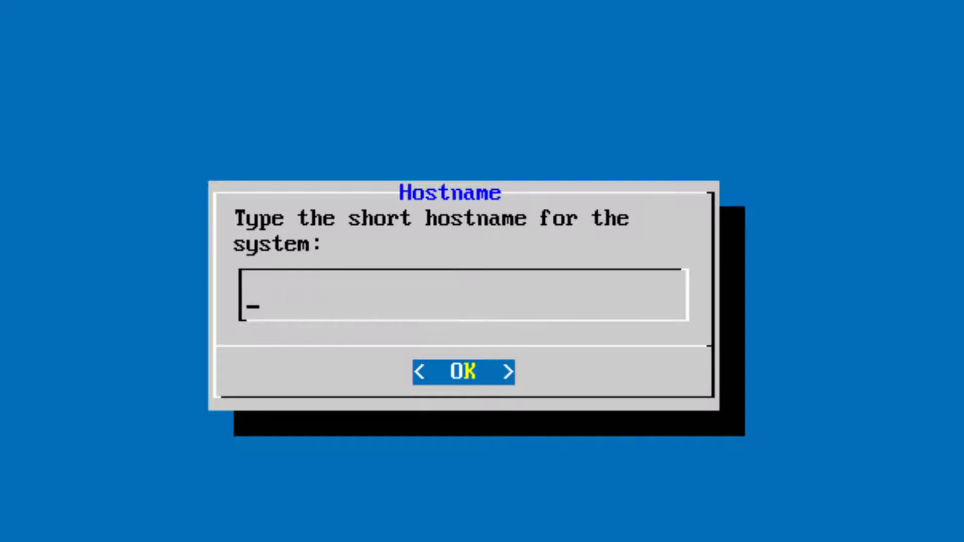
text(EVE)
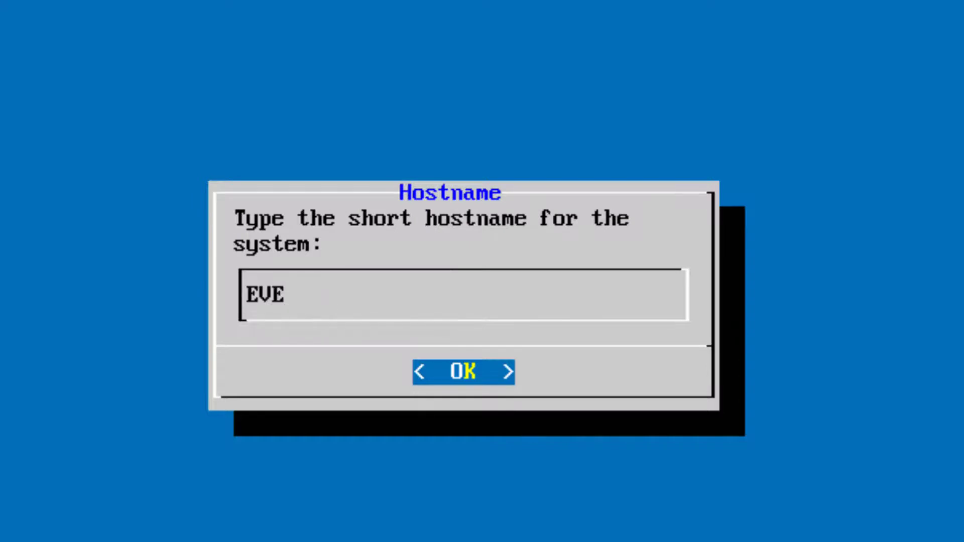
text(-NG)
key(Return)
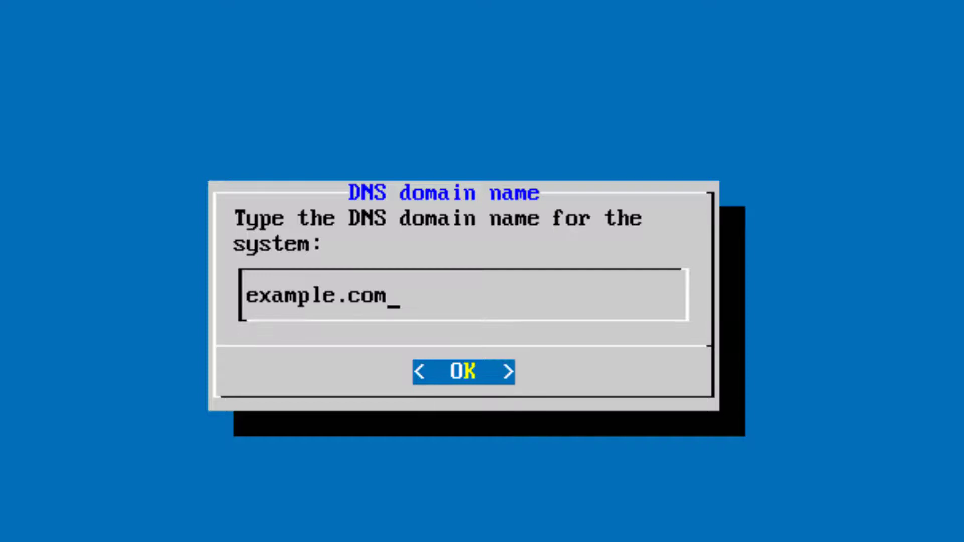
key(Return)
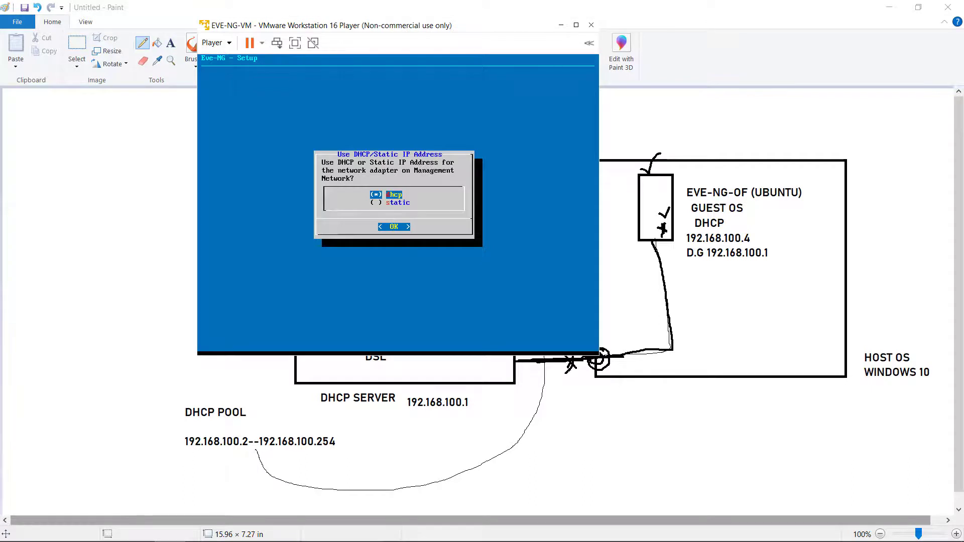
Mark up the Paint network diagram near EVE-NG-OF (UBUNTU), 192.168.100.1 and the guest OS line.
click(663, 247)
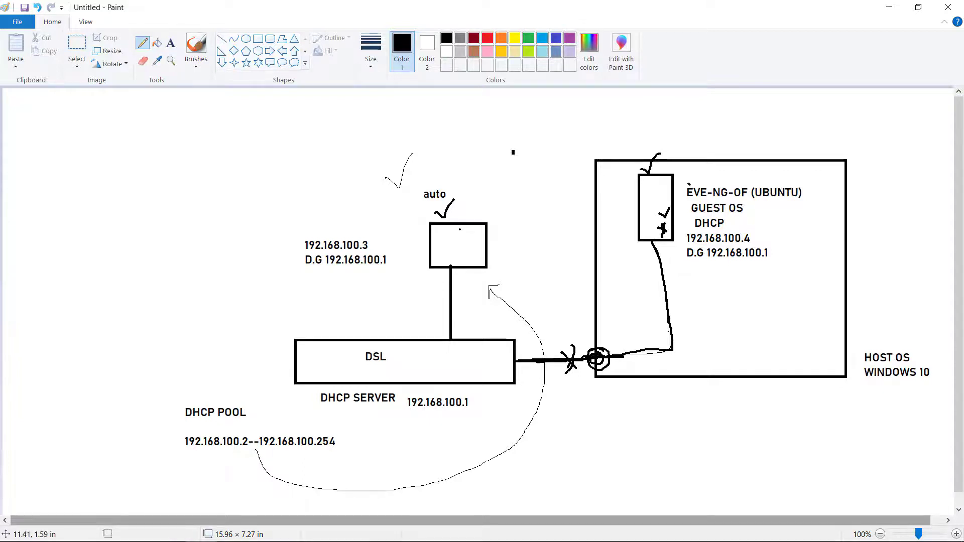
drag(689, 183, 700, 174)
drag(478, 398, 478, 411)
mouse_move(649, 253)
mouse_down()
mouse_move(640, 276)
mouse_move(653, 274)
mouse_up()
Back in the EVE-NG wizard, leave dhcp selected for the management network.
key(alt+Tab)
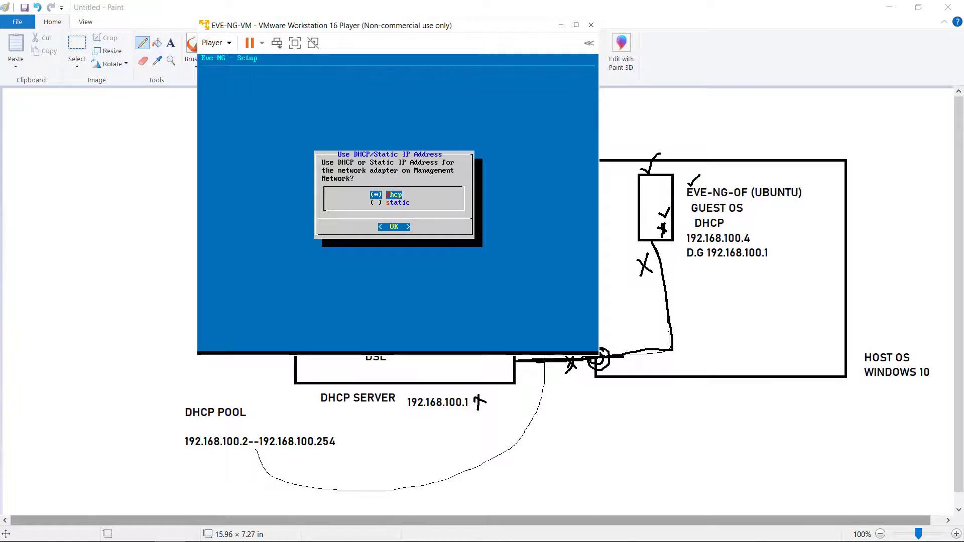
key(Down)
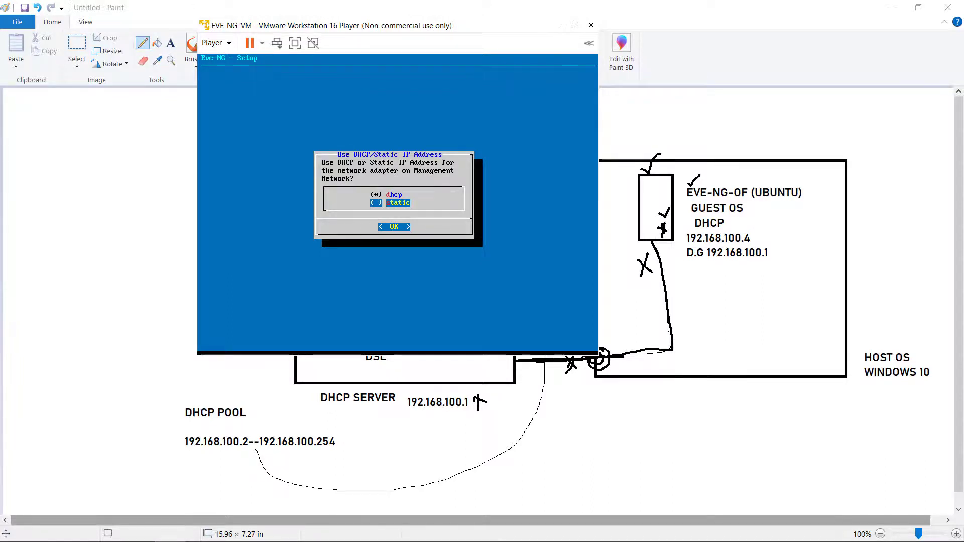
key(Up)
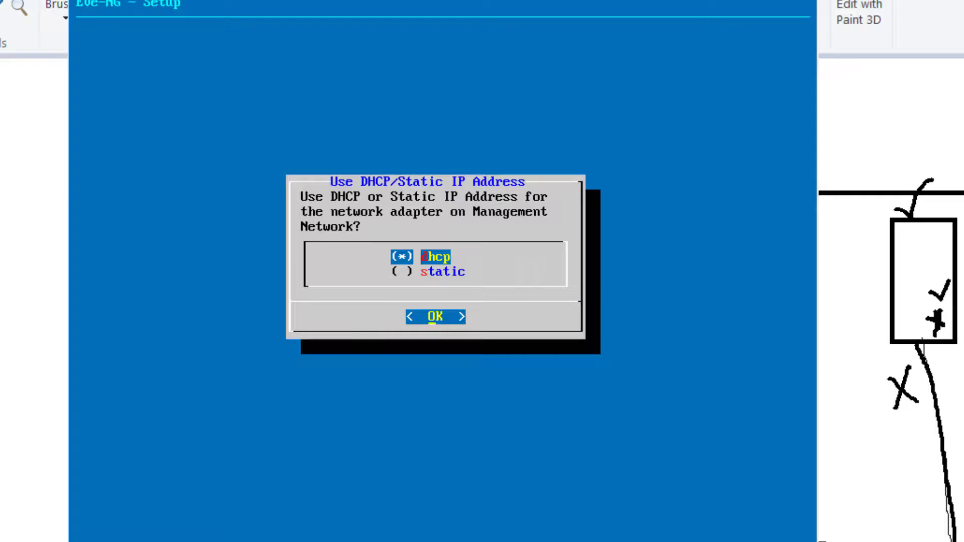
Accept dhcp, leave the NTP server empty and keep a direct connection to finish setup.
key(Return)
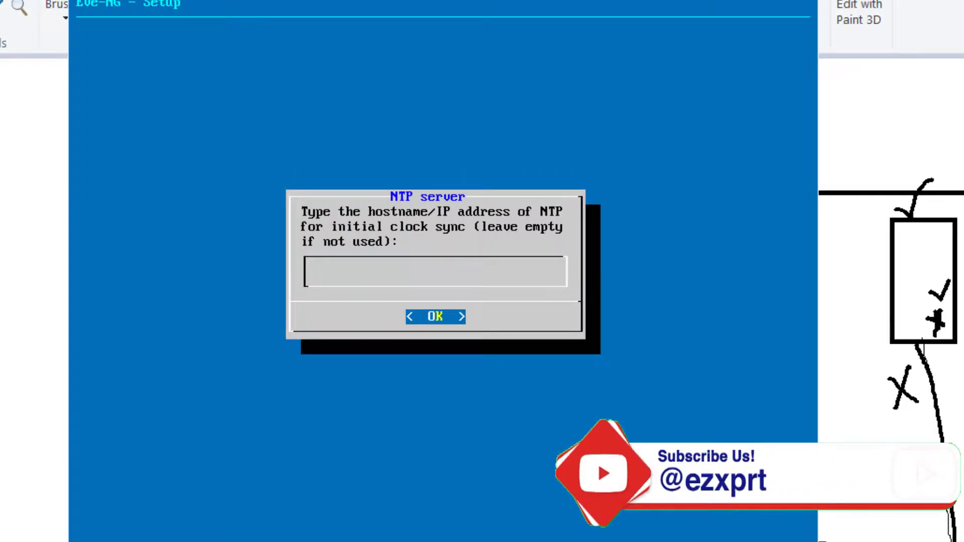
key(Return)
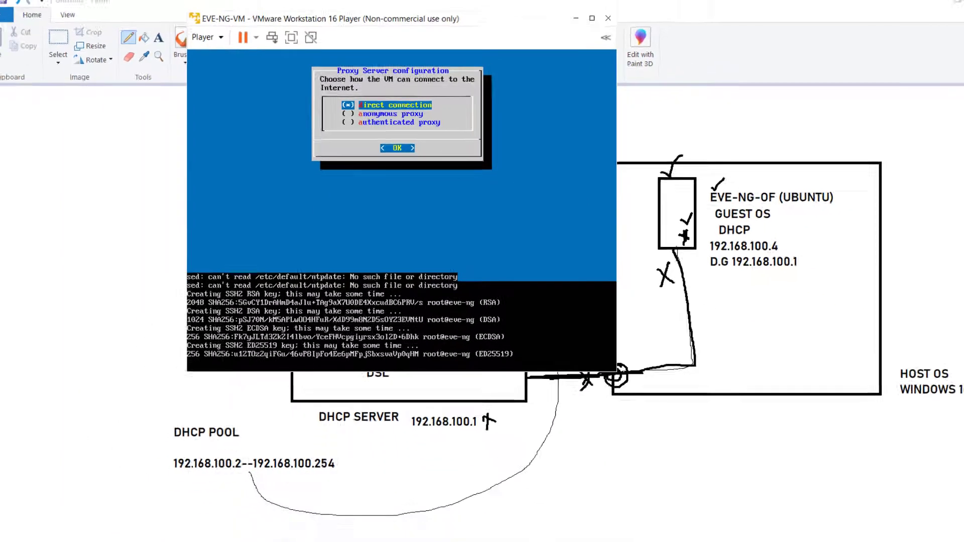
key(Return)
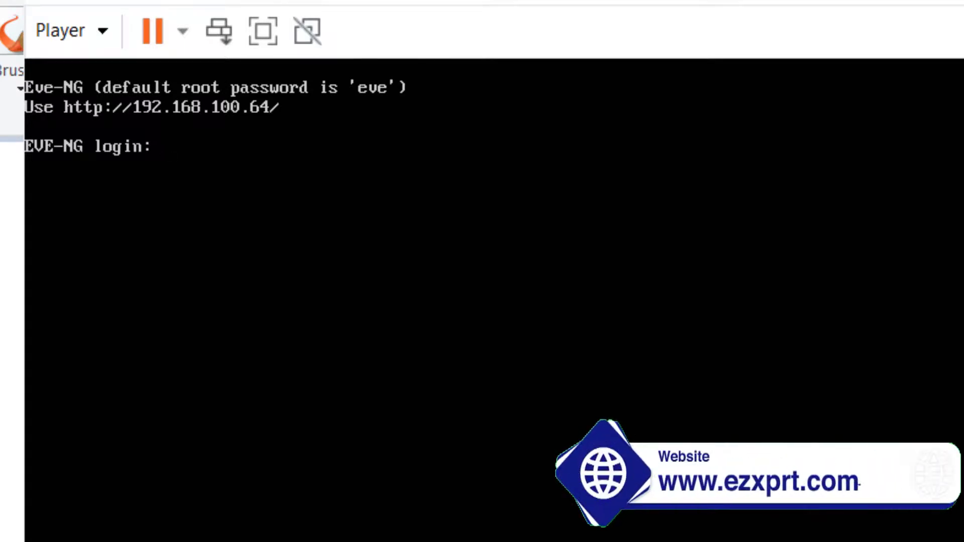
Log in to the EVE-NG console as root with the default password.
text(root)
key(Return)
text(eve)
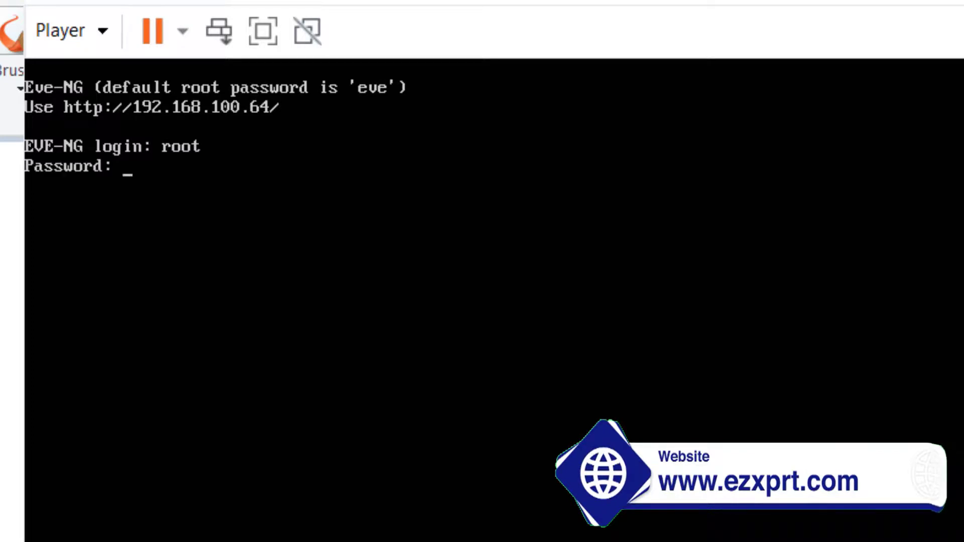
key(Return)
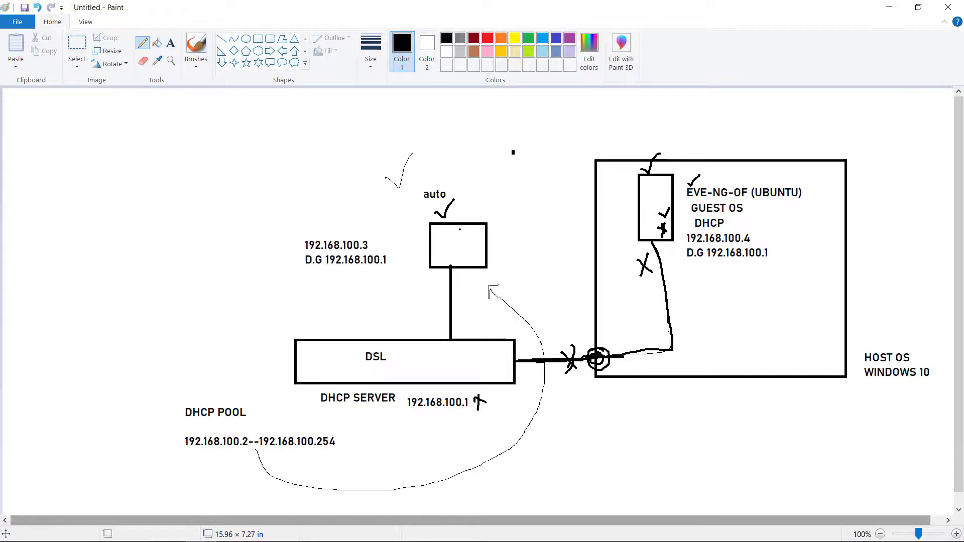
Change the diagram's guest address to .64 and launch Google Chrome from the Start search.
drag(750, 233, 761, 246)
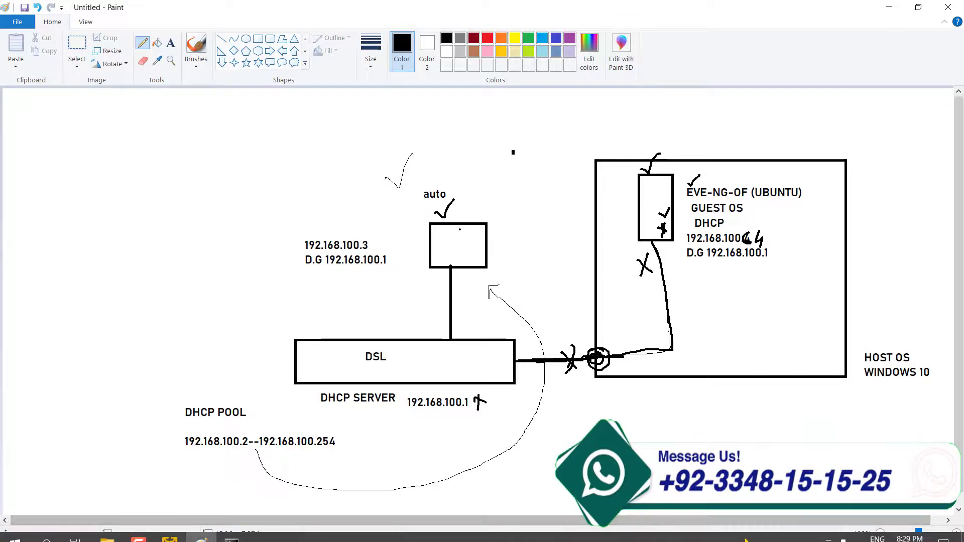
click(14, 530)
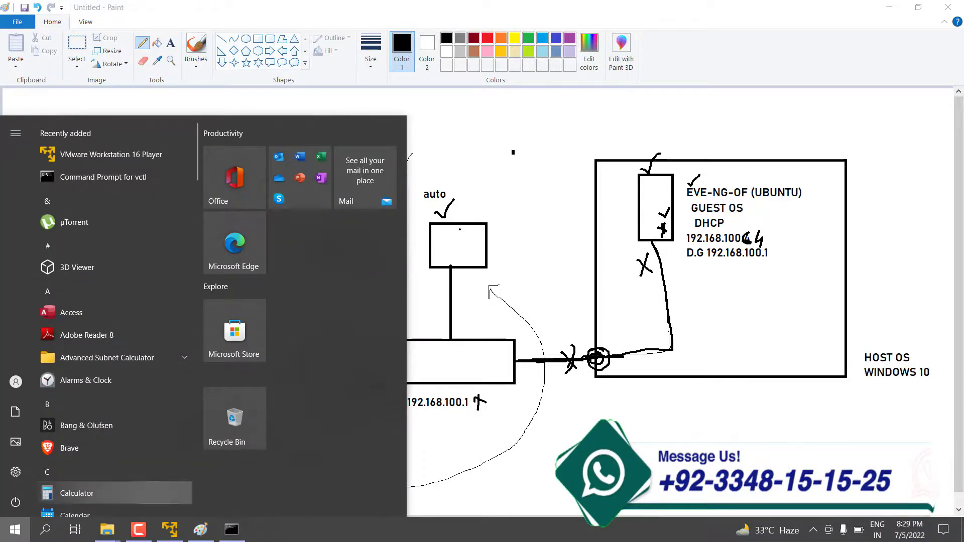
text(googl)
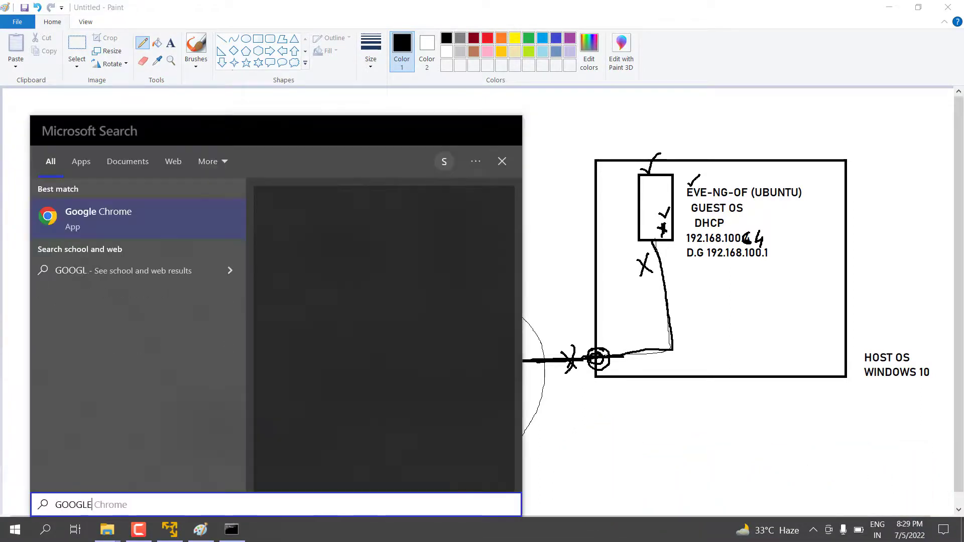
key(Escape)
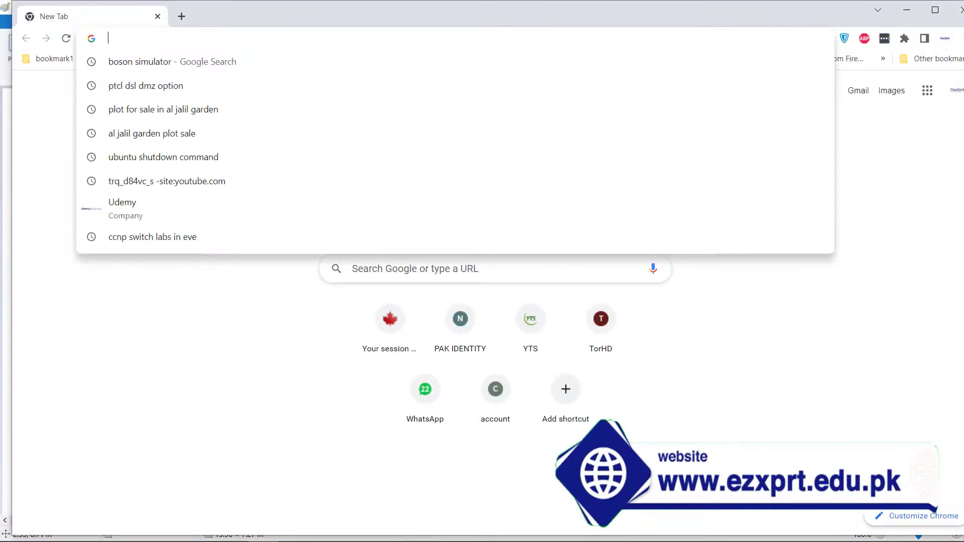
Open 192.168.100.64 and sign in to the EVE-NG web UI as admin with the default password.
text(192.168.100.)
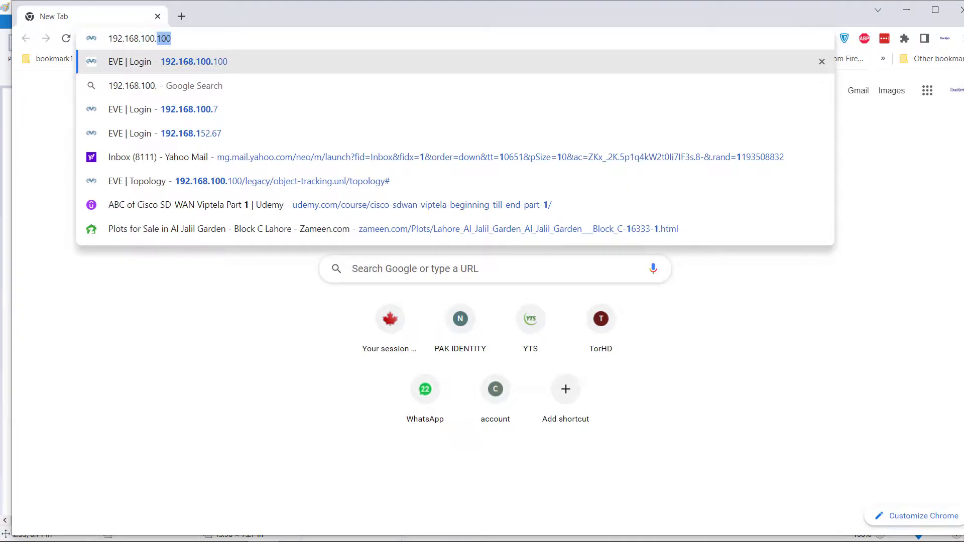
text(64)
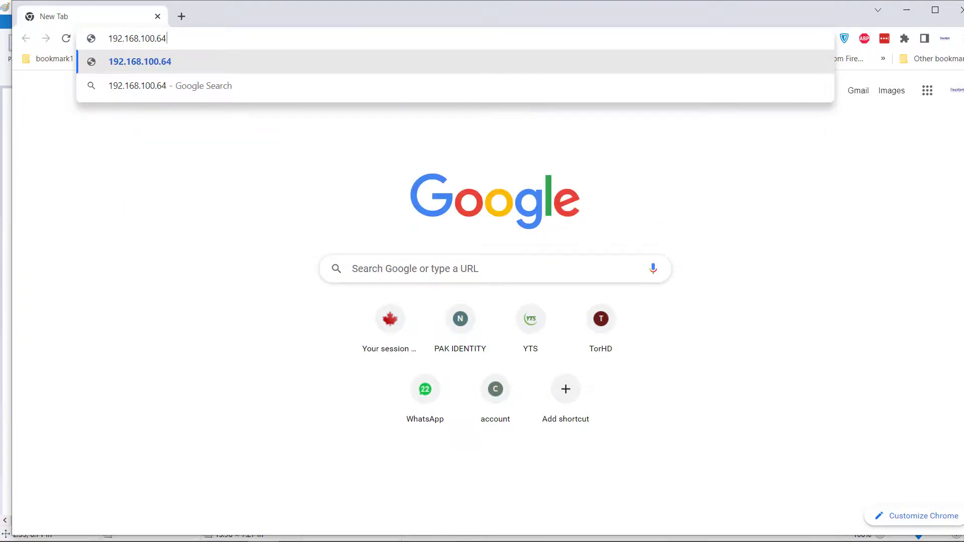
key(Return)
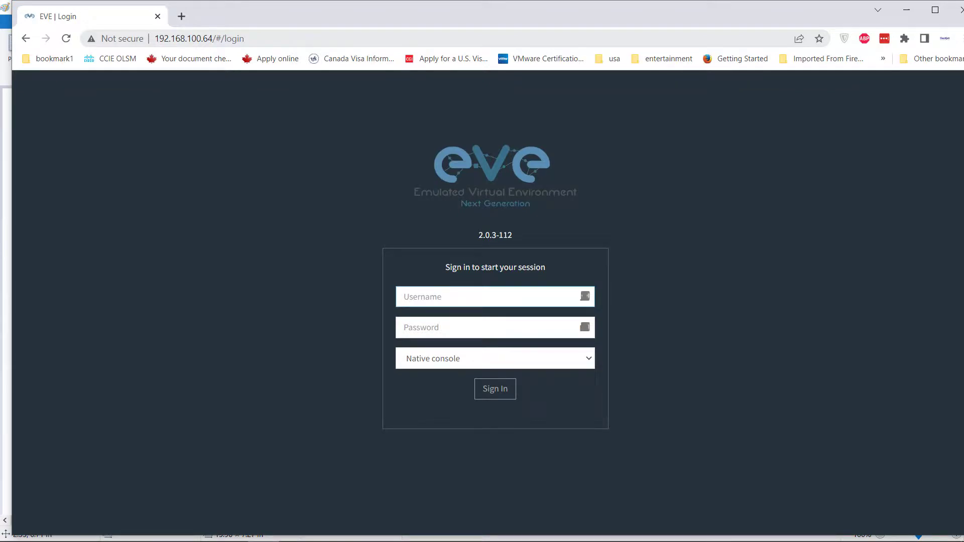
text(admin)
click(452, 328)
text(ev)
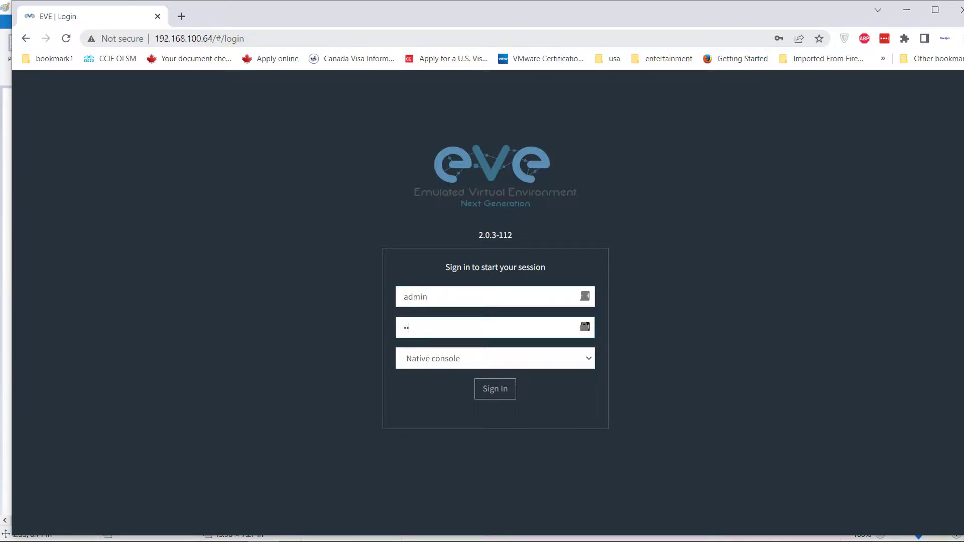
text(e)
key(Tab)
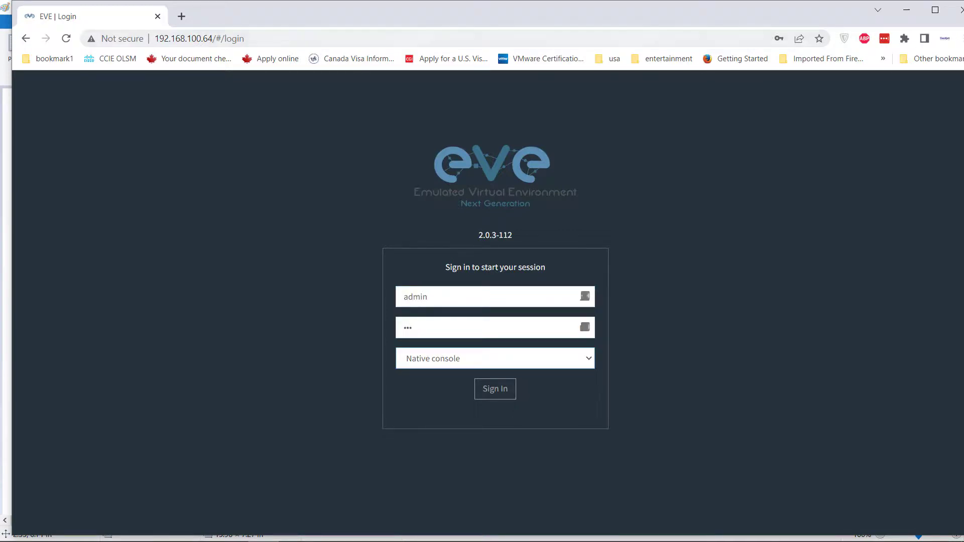
key(Tab)
key(Return)
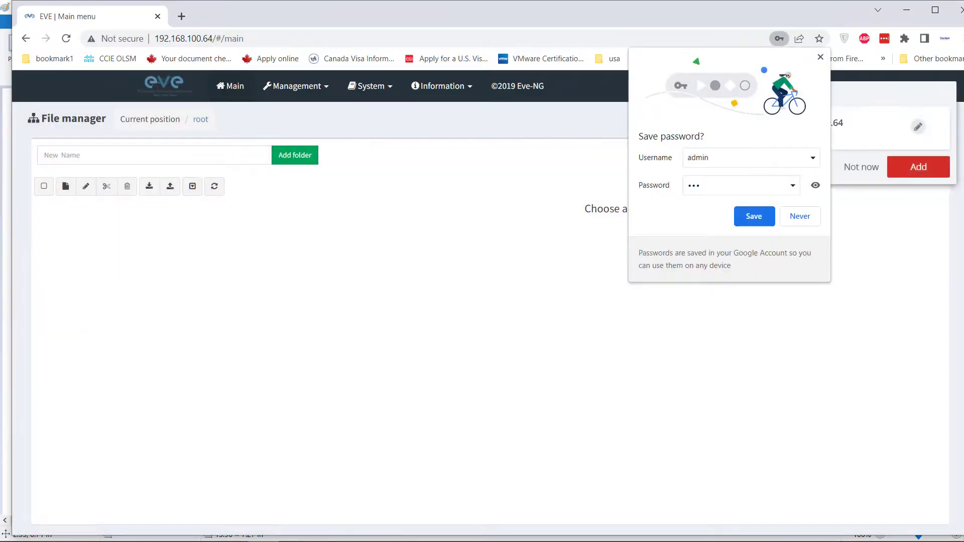
Dismiss Chrome's save-password offer, save the login in LastPass, and close Chrome.
key(Escape)
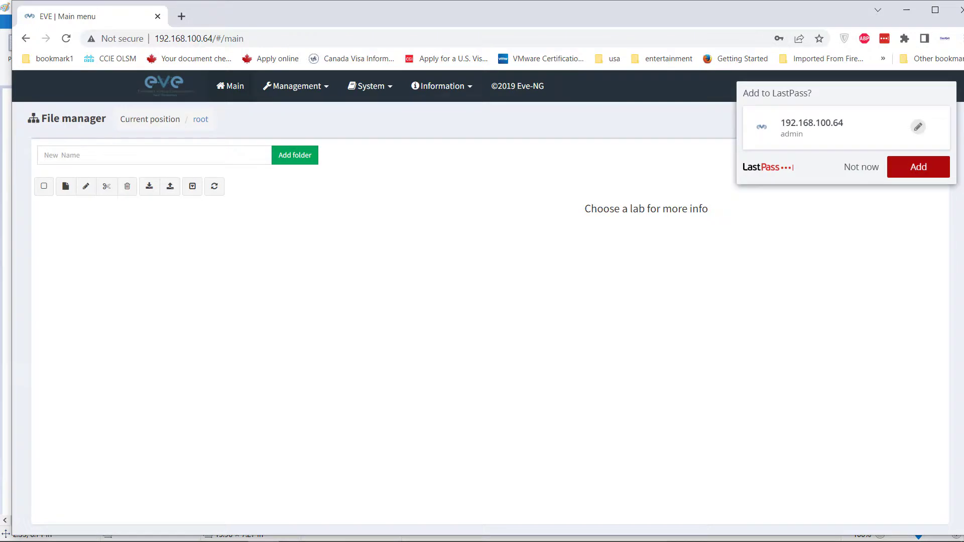
key(Return)
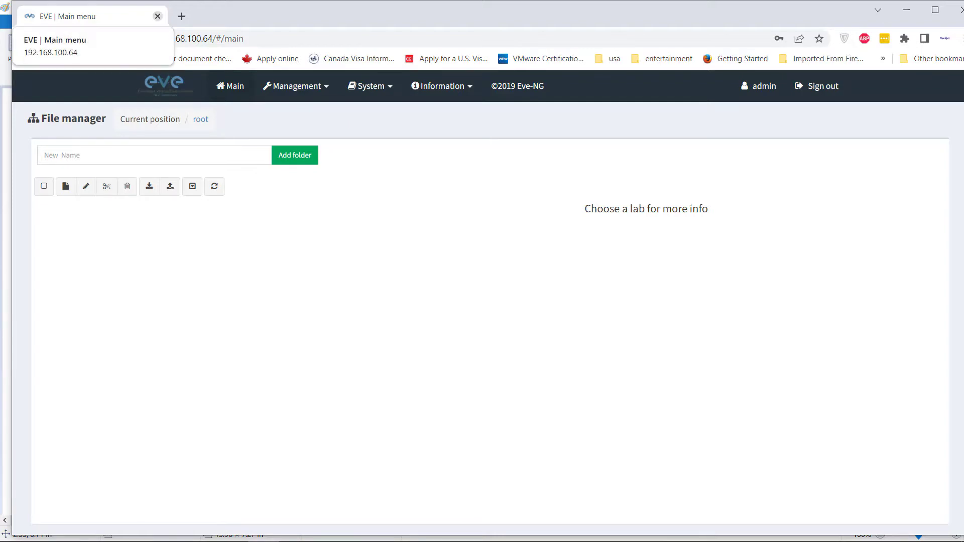
click(158, 16)
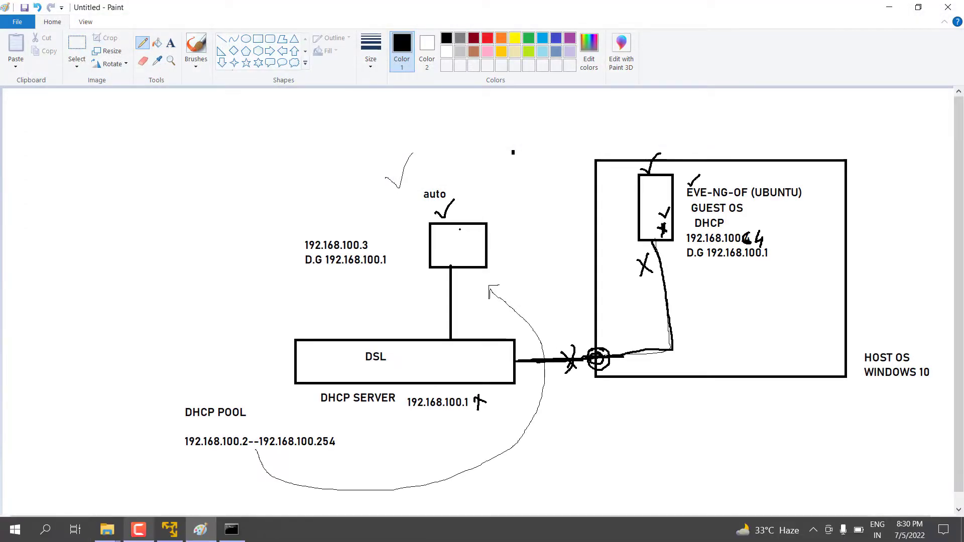
Bring the EVE-NG VM console forward and shut down the guest, confirming the power-off.
click(232, 530)
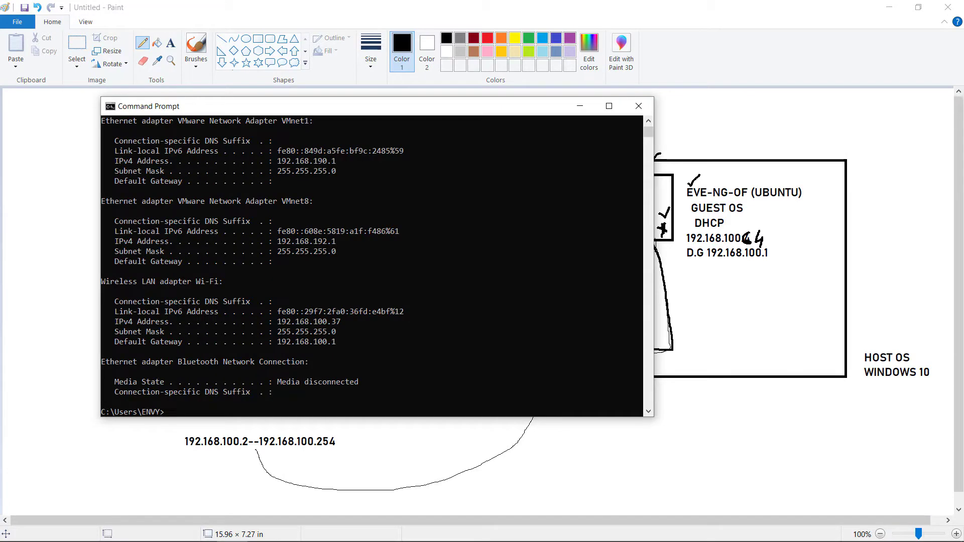
click(107, 529)
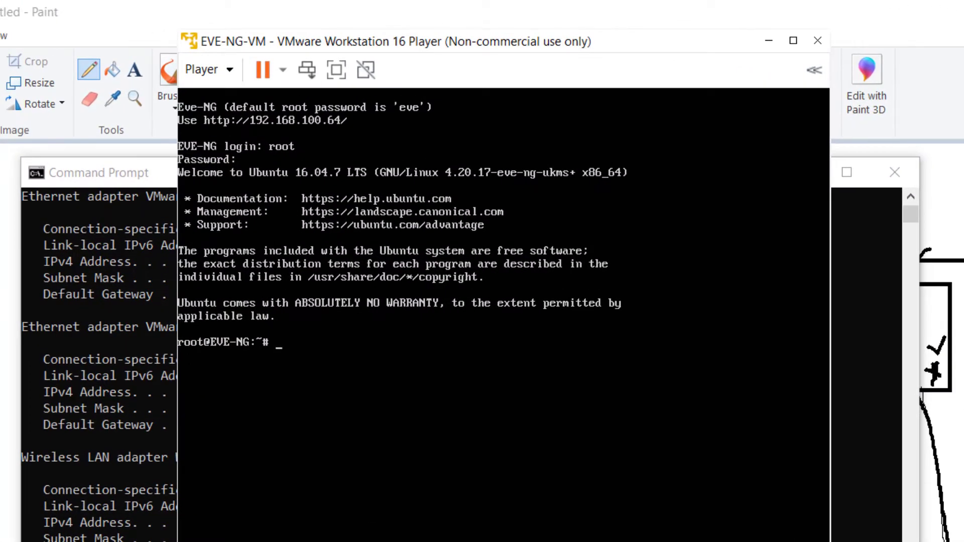
click(282, 70)
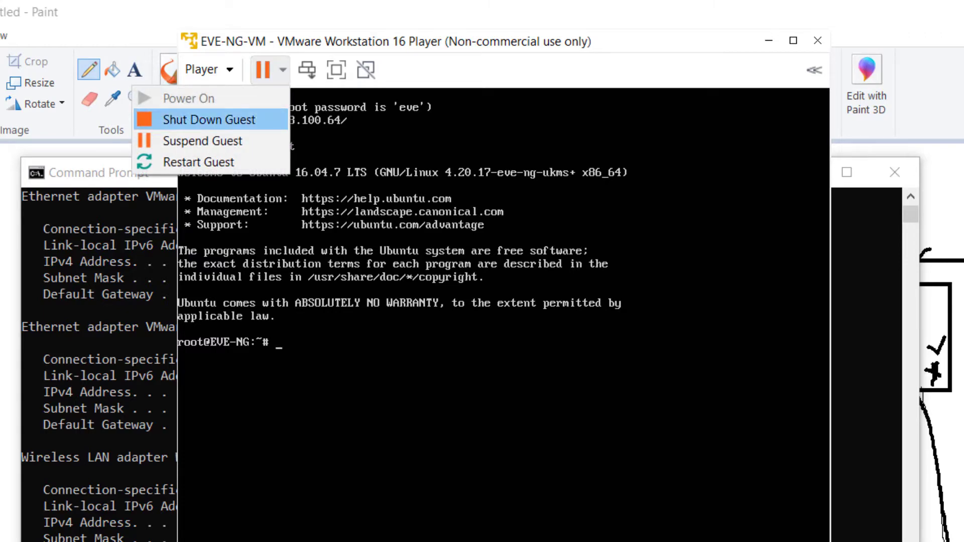
click(208, 120)
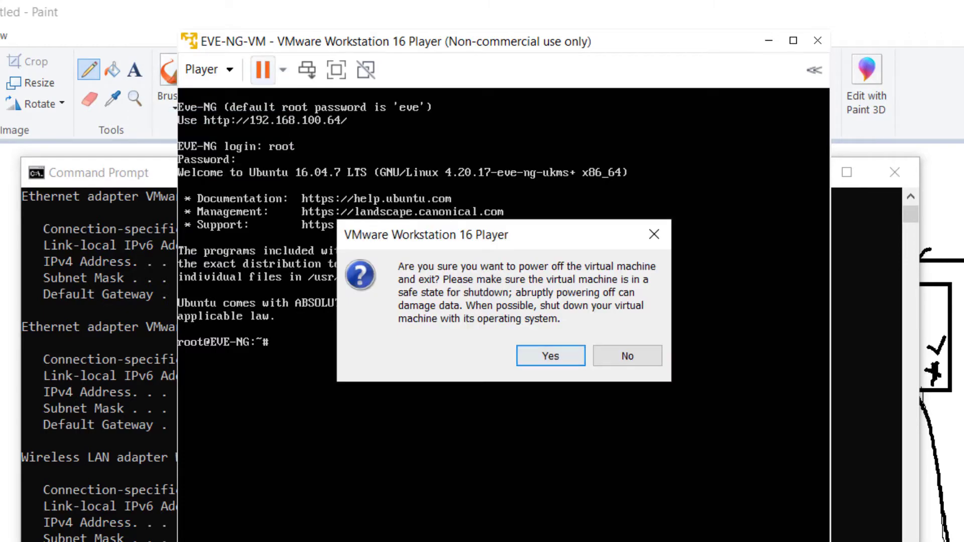
click(551, 356)
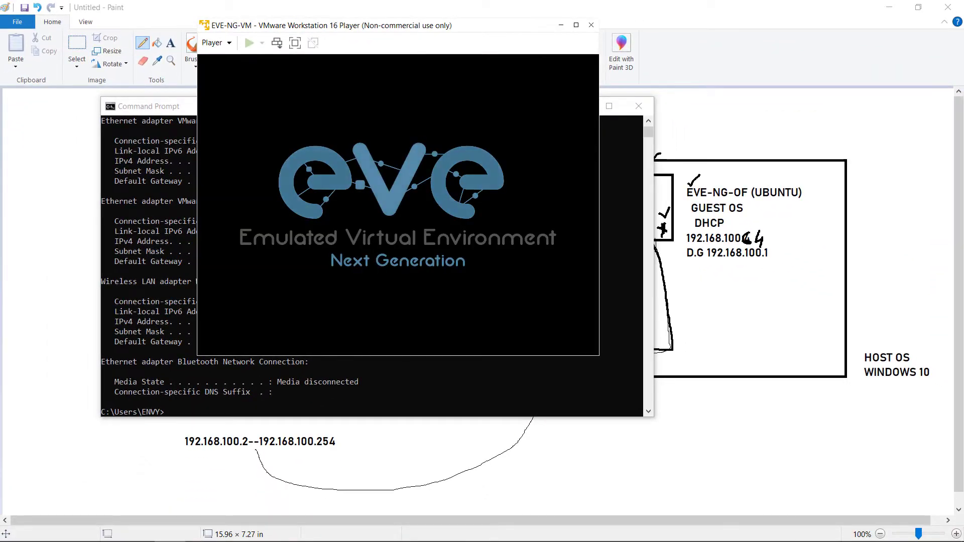